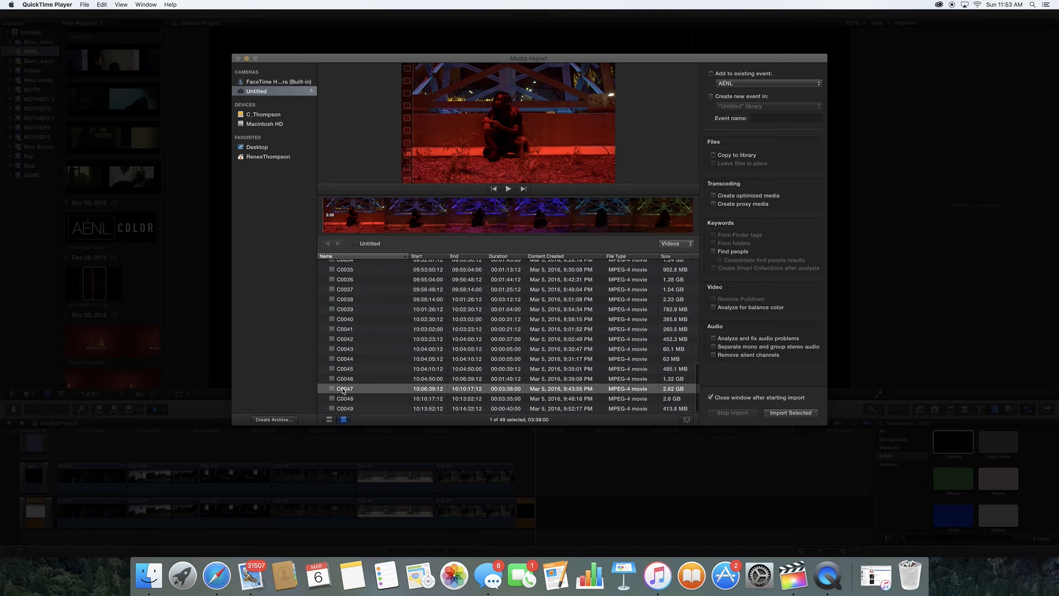
Select camera clips C0010, C0013 and C0047 together in the Media Import list.
{"action": "scroll", "coordinate": [395, 366], "scroll_direction": "up", "scroll_amount": 7}
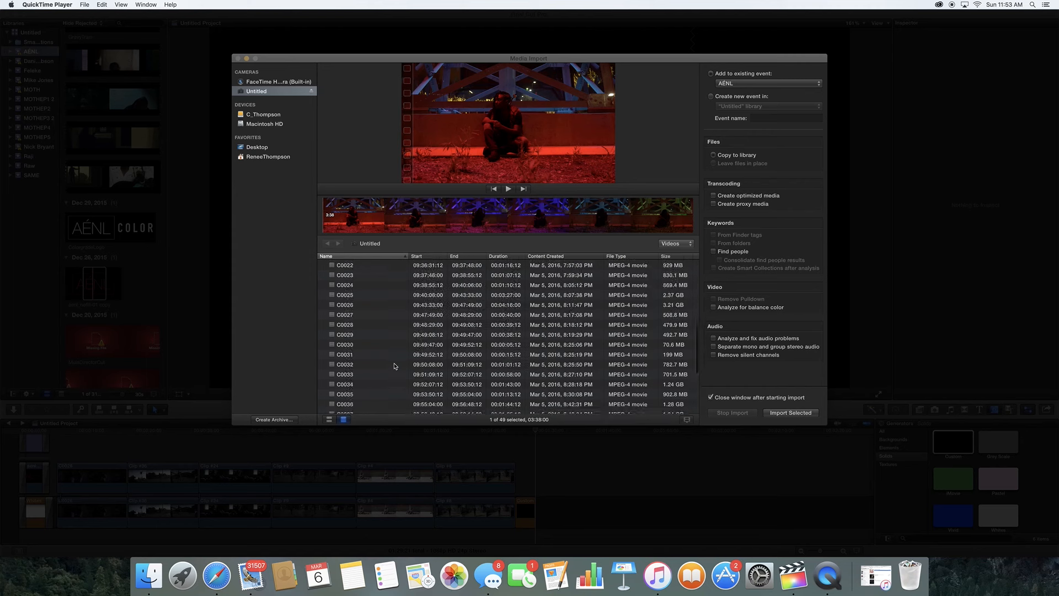
{"action": "scroll", "coordinate": [395, 366], "scroll_direction": "up", "scroll_amount": 3}
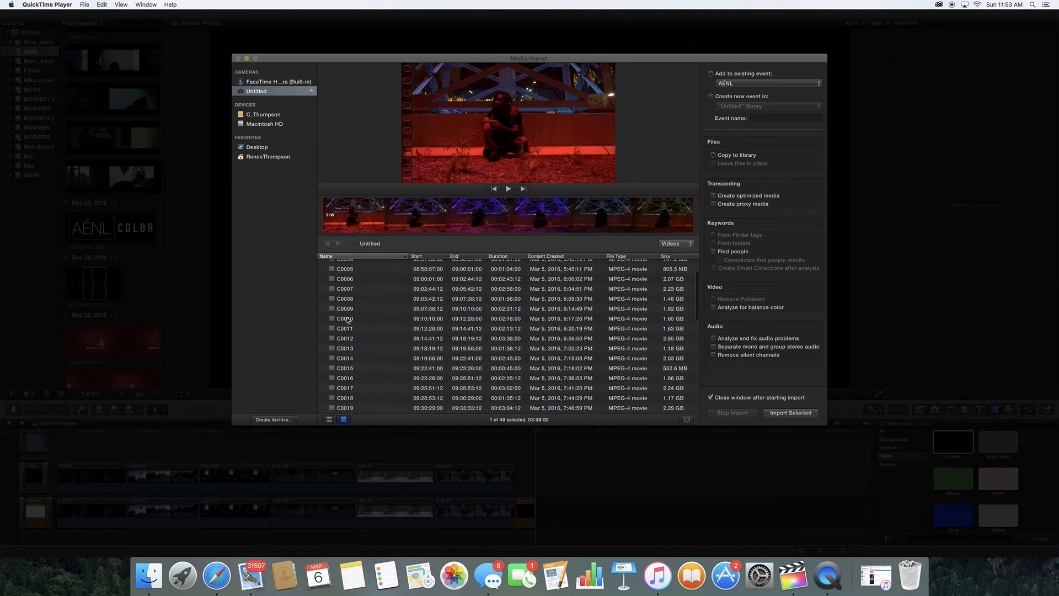
{"action": "left_click", "coordinate": [348, 320]}
{"action": "left_click", "coordinate": [347, 319]}
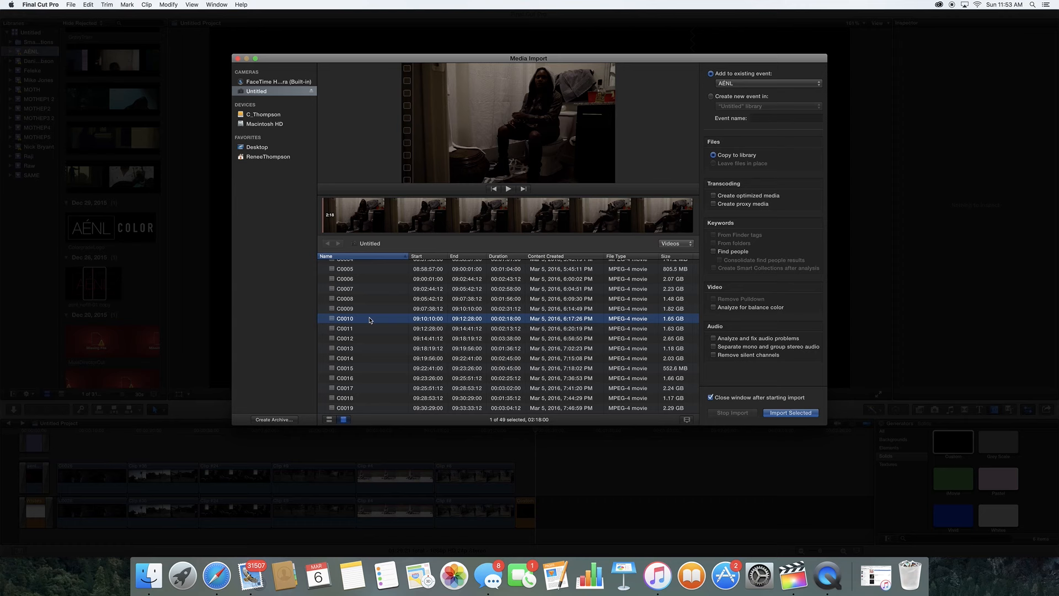
{"action": "scroll", "coordinate": [407, 359], "scroll_direction": "down", "scroll_amount": 3}
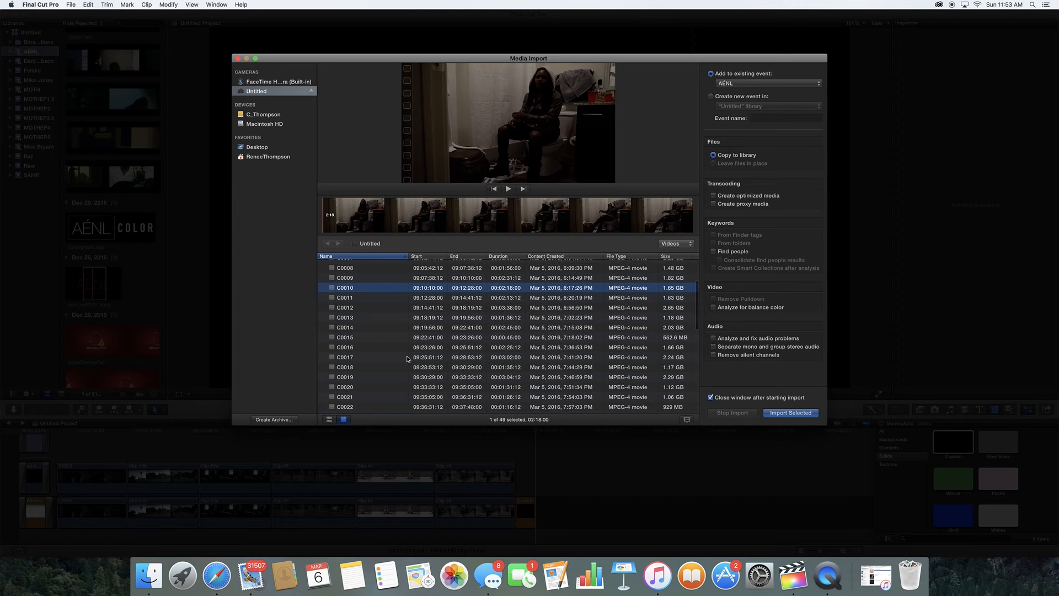
{"action": "left_click", "coordinate": [346, 318], "text": "super"}
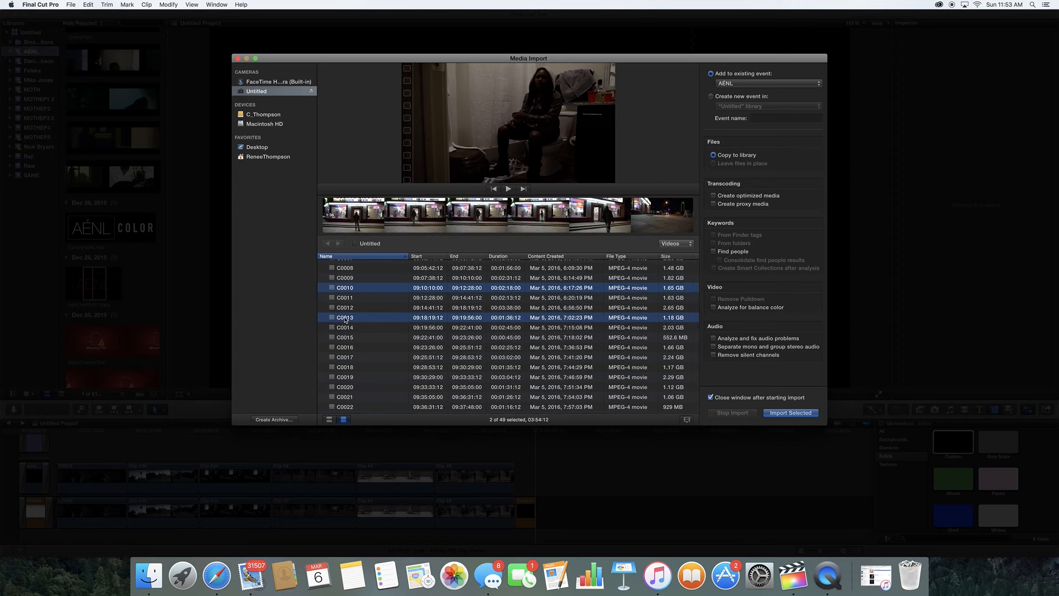
{"action": "scroll", "coordinate": [375, 362], "scroll_direction": "down", "scroll_amount": 10}
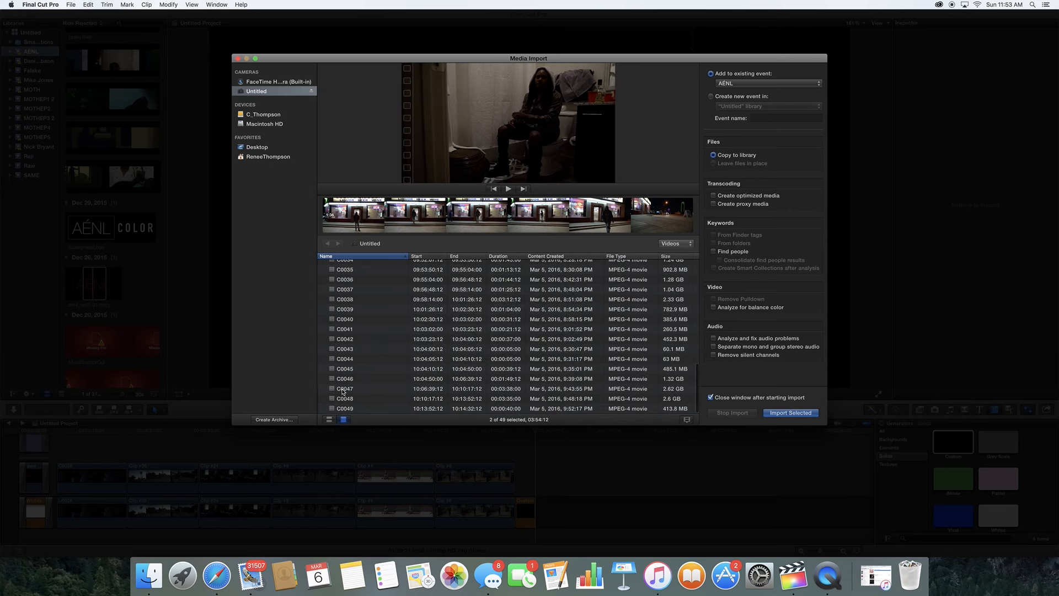
{"action": "left_click", "coordinate": [344, 389], "text": "super"}
Import the three selected clips into the existing AÉNL event, copying the files to the library.
{"action": "scroll", "coordinate": [395, 380], "scroll_direction": "up", "scroll_amount": 12}
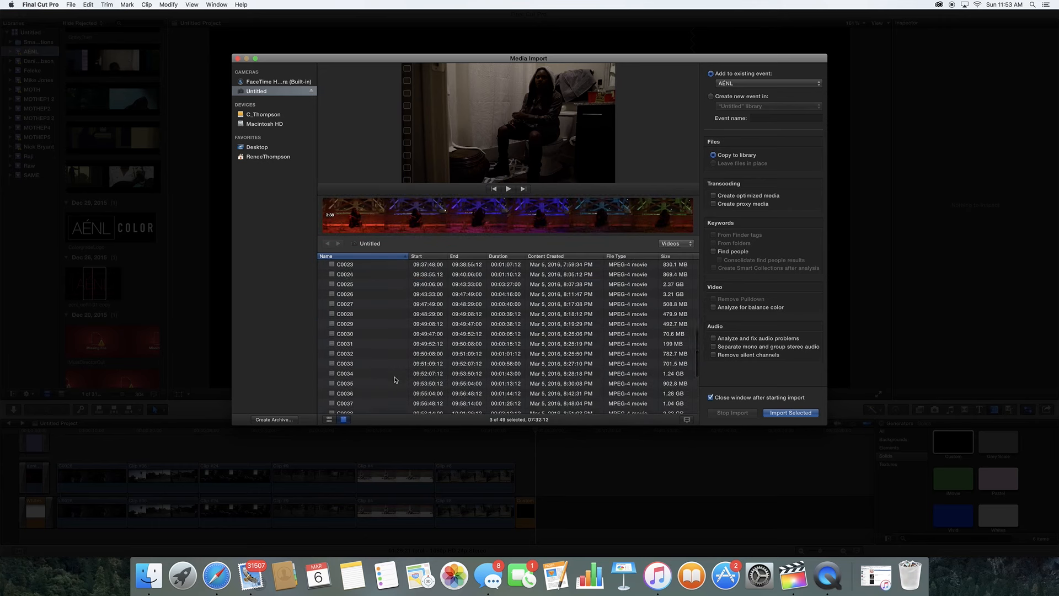
{"action": "scroll", "coordinate": [395, 379], "scroll_direction": "down", "scroll_amount": 2}
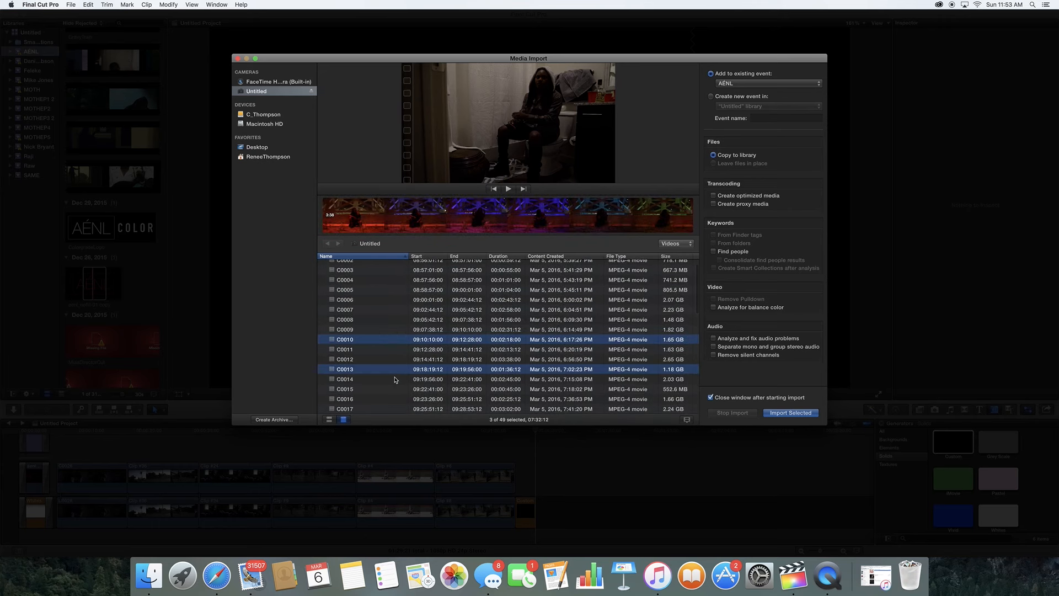
{"action": "left_click", "coordinate": [791, 414]}
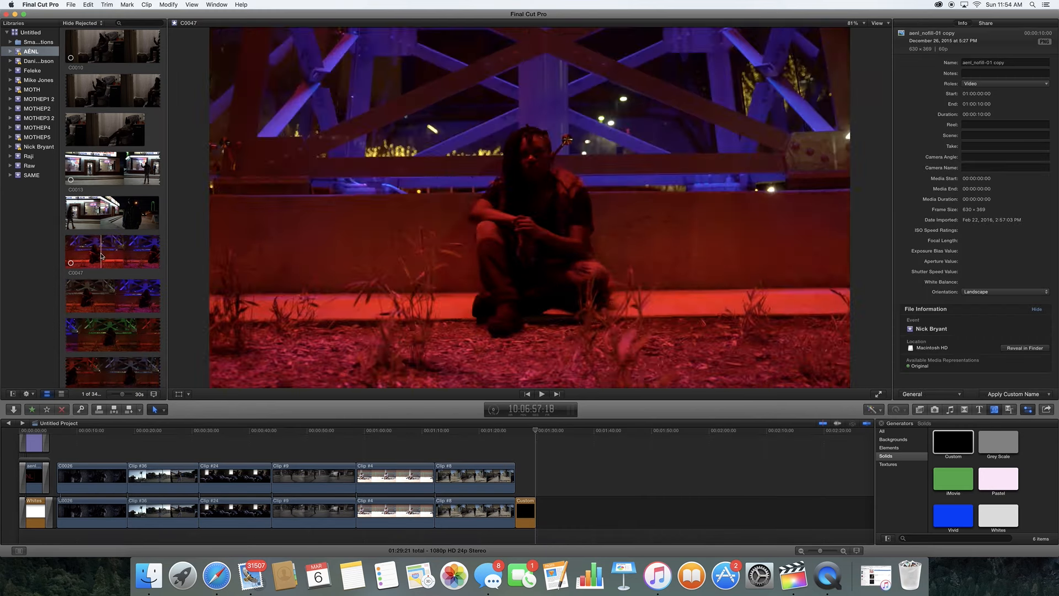
Skim through the footage of imported clips C0047 and C0013 in the AÉNL event.
{"action": "left_click", "coordinate": [99, 248]}
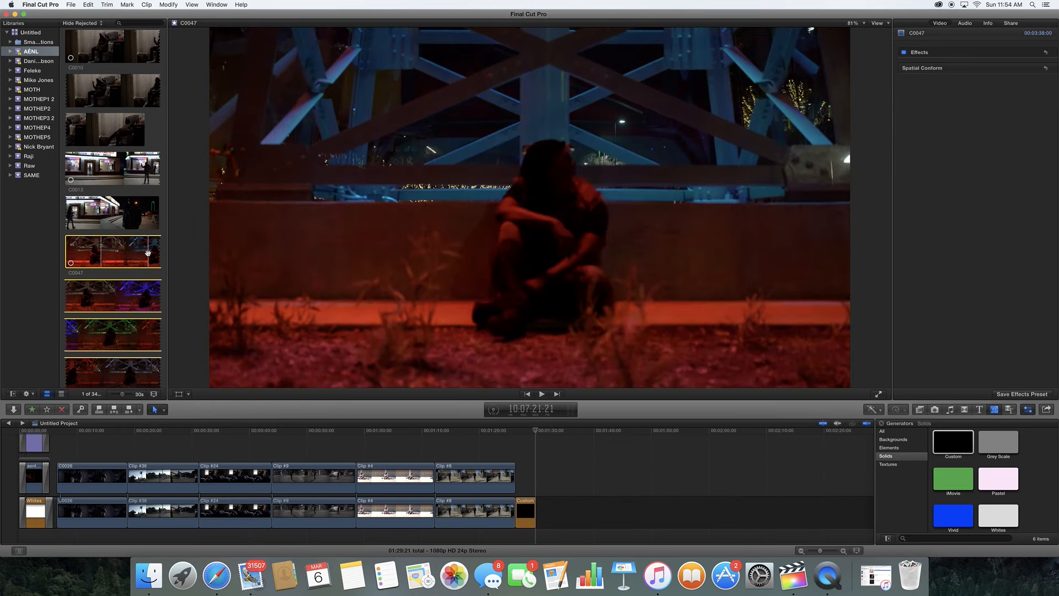
{"action": "scroll", "coordinate": [110, 331], "scroll_direction": "down", "scroll_amount": 5}
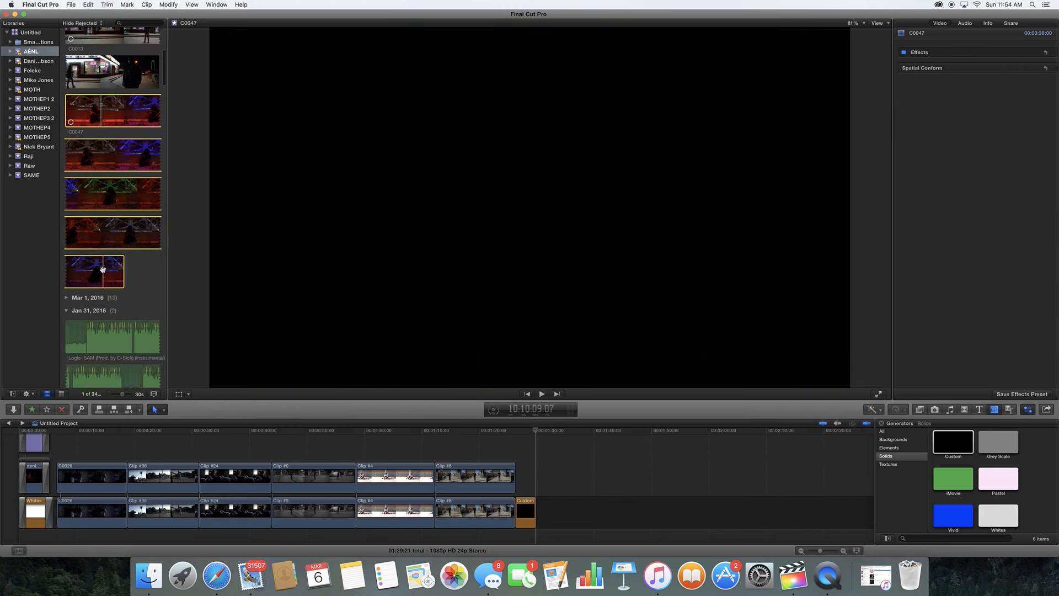
{"action": "scroll", "coordinate": [102, 269], "scroll_direction": "up", "scroll_amount": 3}
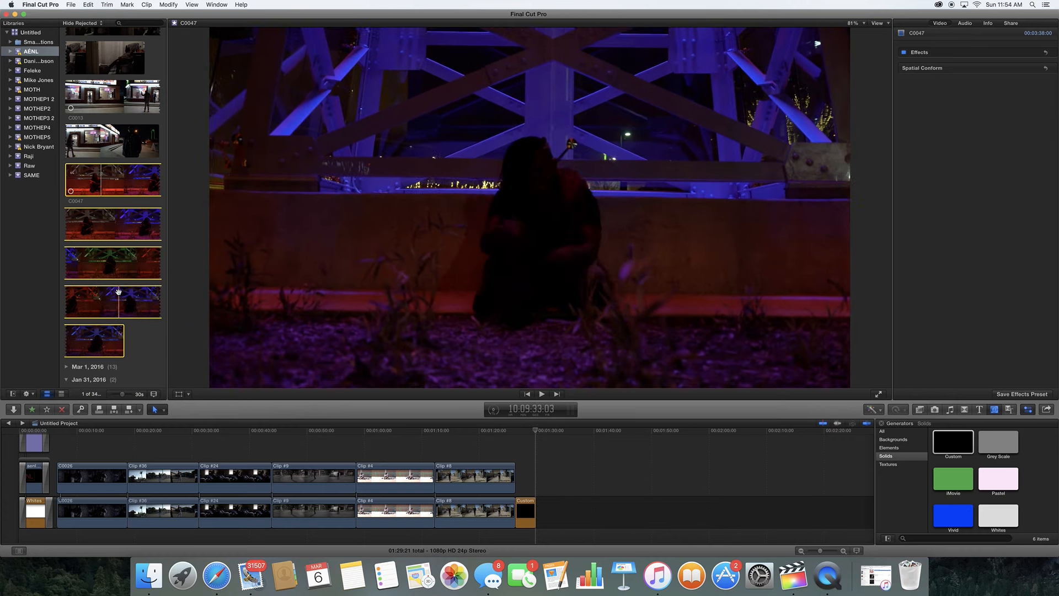
{"action": "scroll", "coordinate": [127, 295], "scroll_direction": "up", "scroll_amount": 4}
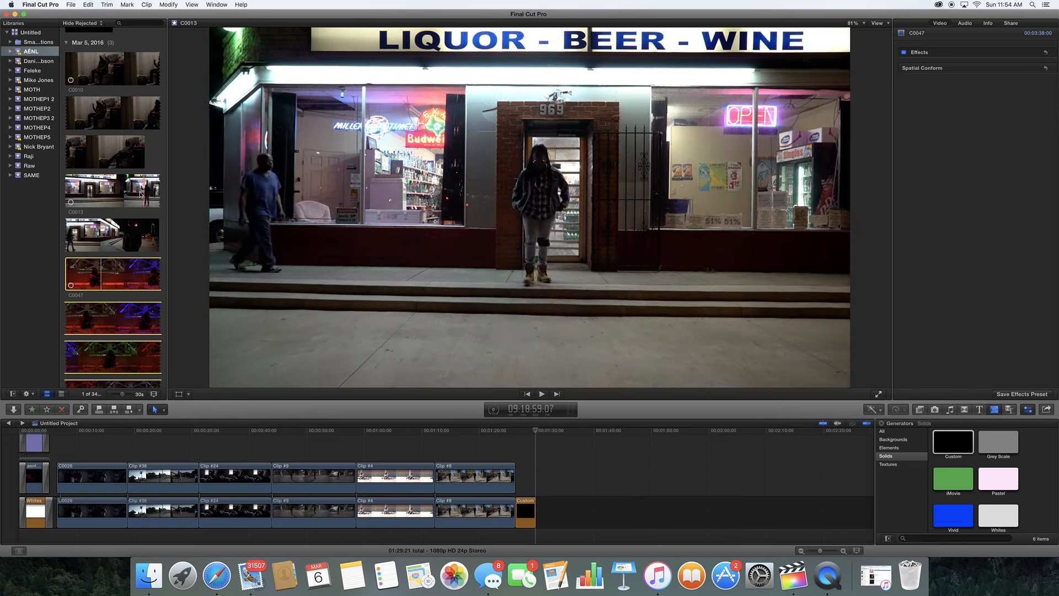
{"action": "left_click", "coordinate": [90, 195]}
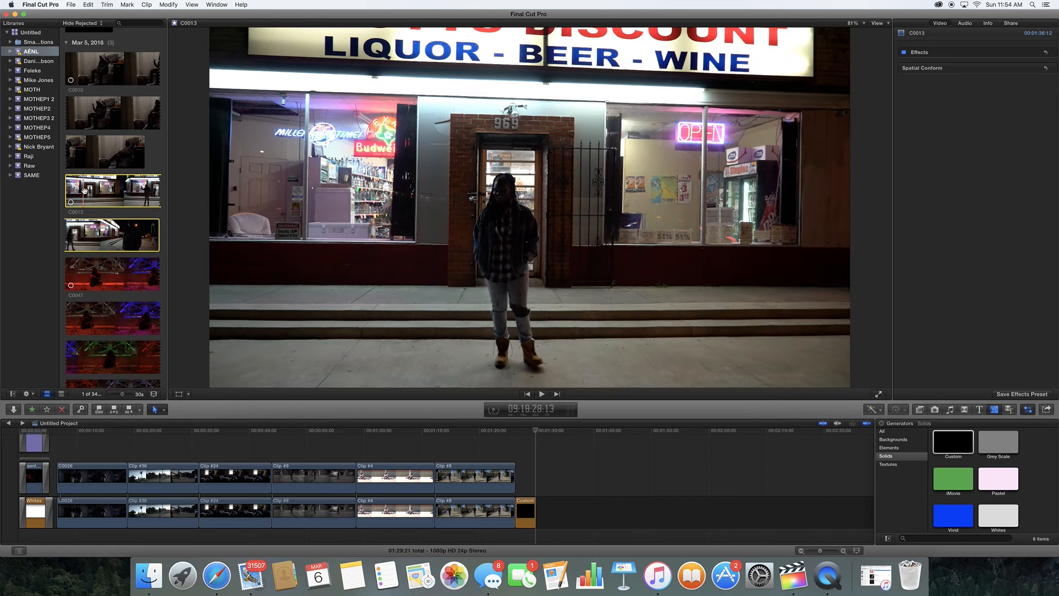
{"action": "scroll", "coordinate": [91, 191], "scroll_direction": "up", "scroll_amount": 2}
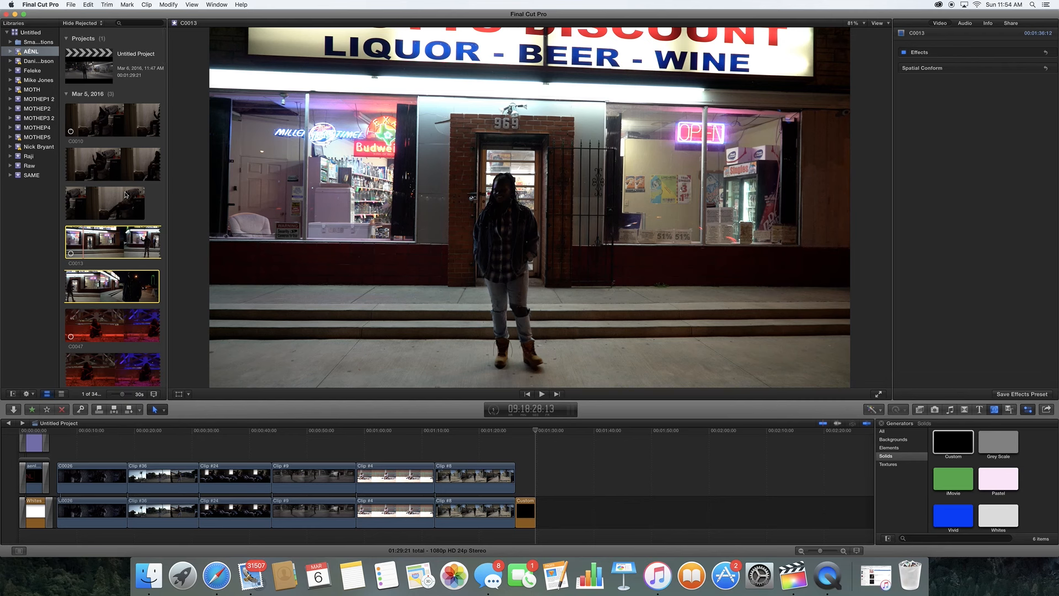
{"action": "left_click", "coordinate": [969, 23]}
{"action": "left_click", "coordinate": [944, 24]}
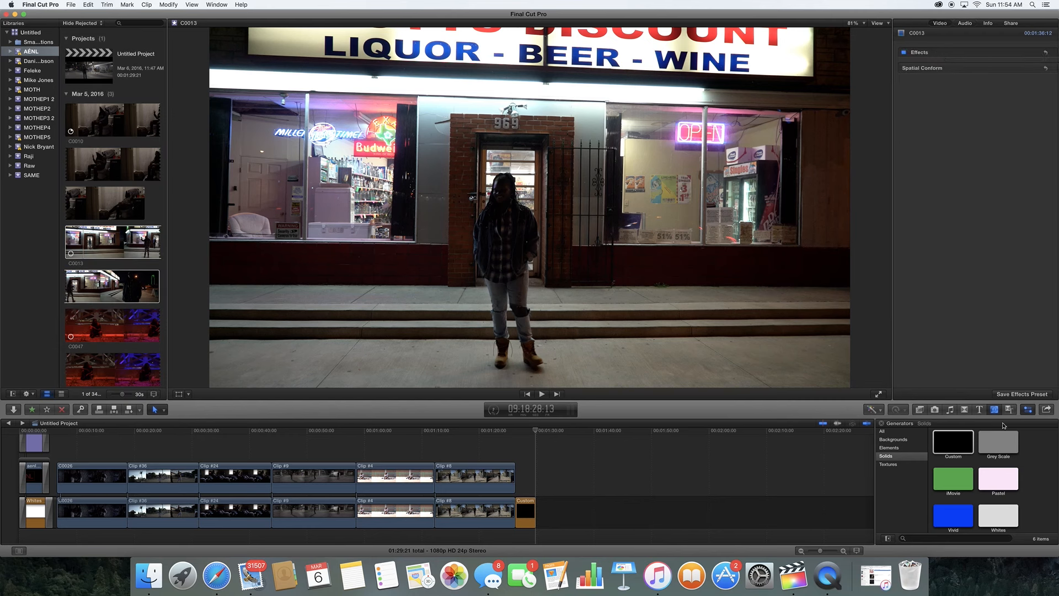
{"action": "left_click", "coordinate": [900, 456]}
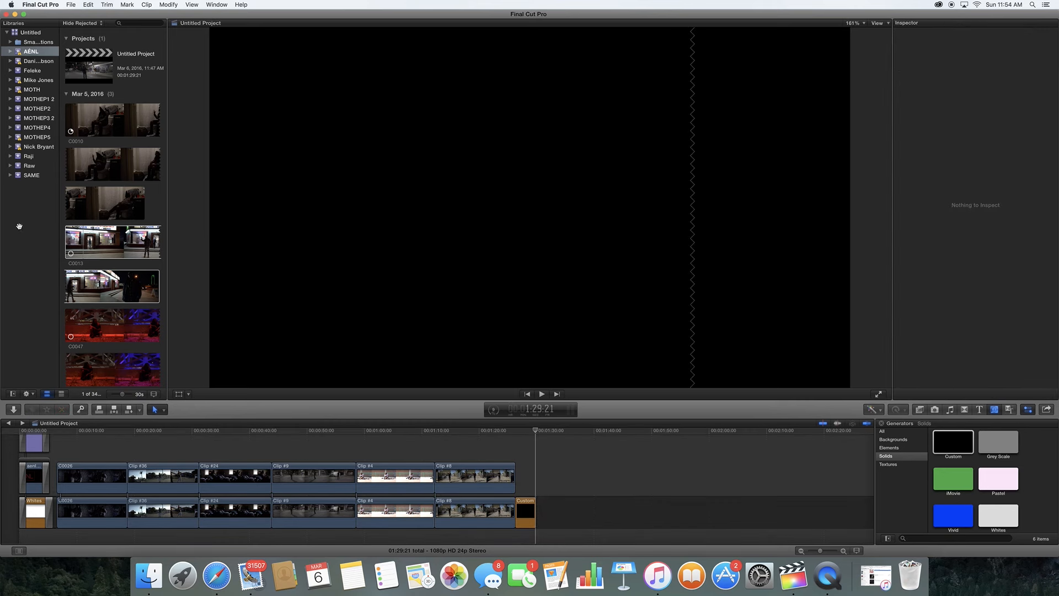
Compare the footage of clips C0013, C0010 and C0047 in the AÉNL event.
{"action": "left_click", "coordinate": [100, 238]}
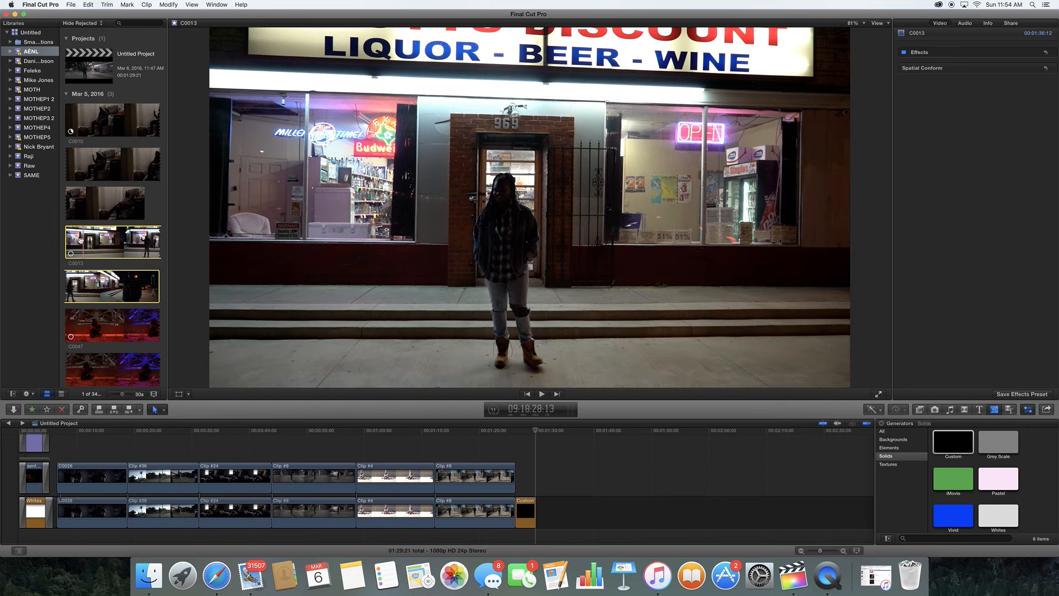
{"action": "left_click", "coordinate": [76, 123]}
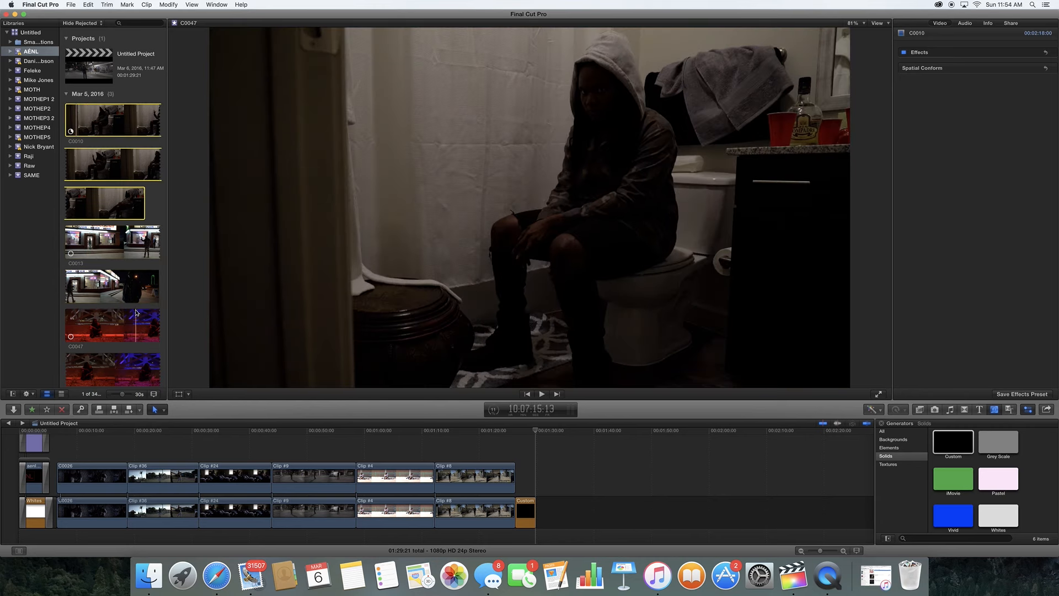
{"action": "left_click", "coordinate": [94, 331]}
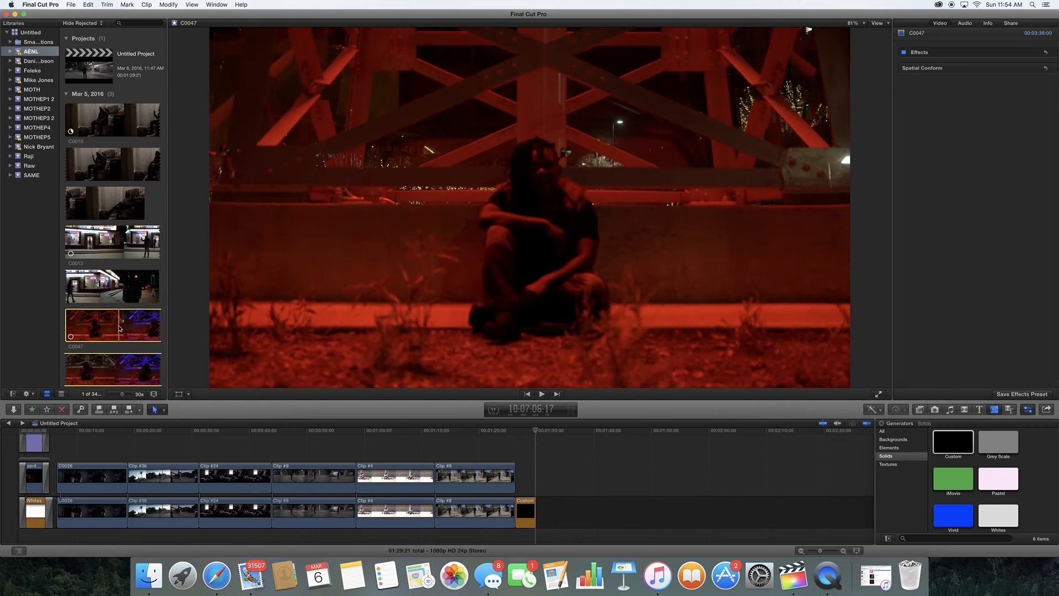
{"action": "scroll", "coordinate": [118, 328], "scroll_direction": "down", "scroll_amount": 3}
{"action": "scroll", "coordinate": [119, 329], "scroll_direction": "down", "scroll_amount": 1}
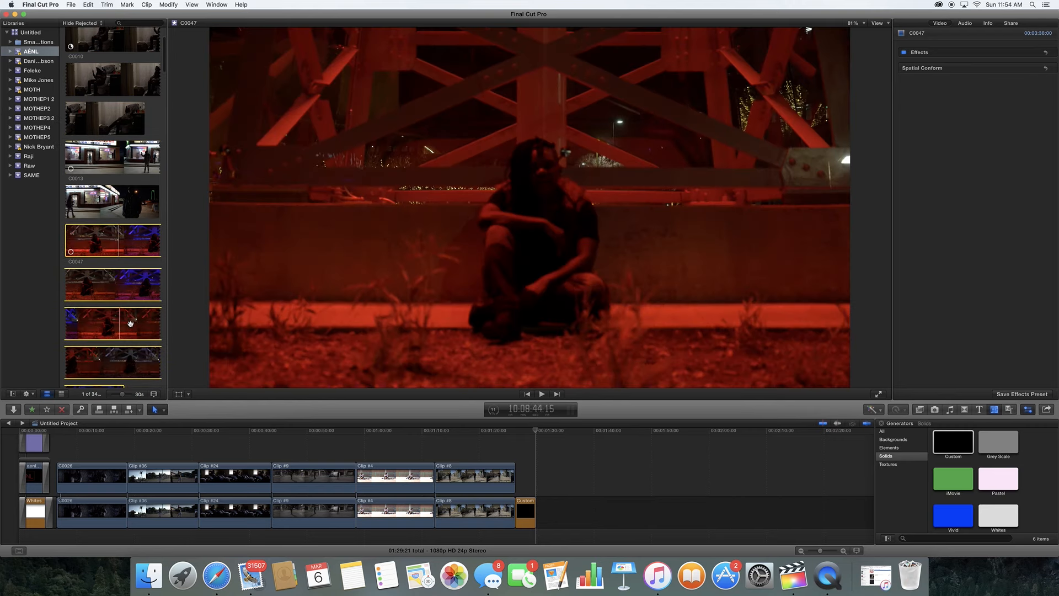
{"action": "scroll", "coordinate": [138, 323], "scroll_direction": "down", "scroll_amount": 1}
{"action": "scroll", "coordinate": [138, 322], "scroll_direction": "down", "scroll_amount": 3}
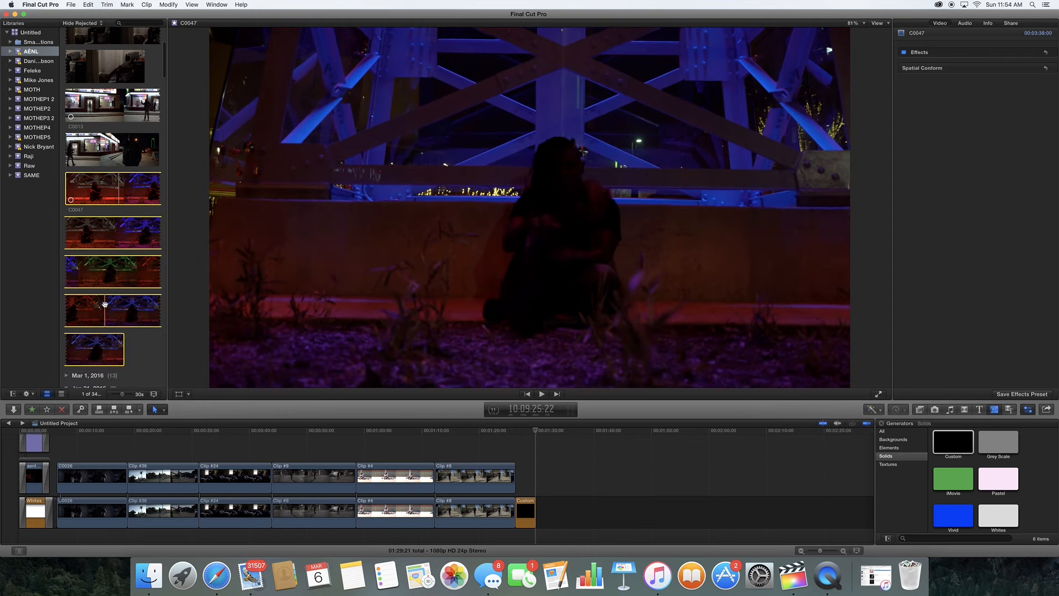
Try clip C0013 after the black Custom generator at the end of the timeline, review its length, and delete it from the project.
{"action": "left_click", "coordinate": [94, 112]}
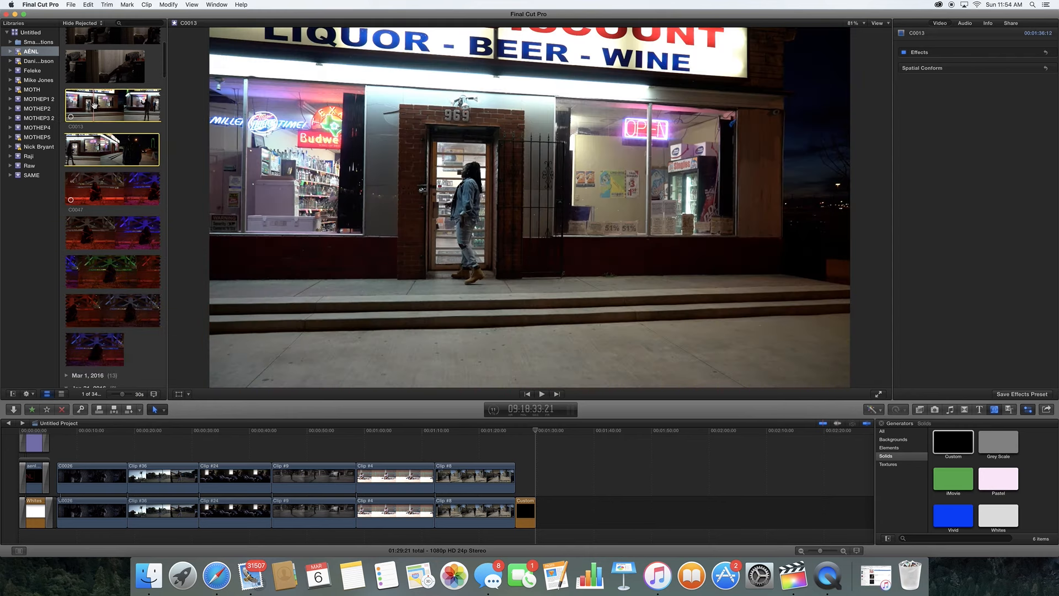
{"action": "left_click_drag", "start_coordinate": [102, 106], "coordinate": [560, 513]}
{"action": "scroll", "coordinate": [559, 511], "scroll_direction": "right", "scroll_amount": 5}
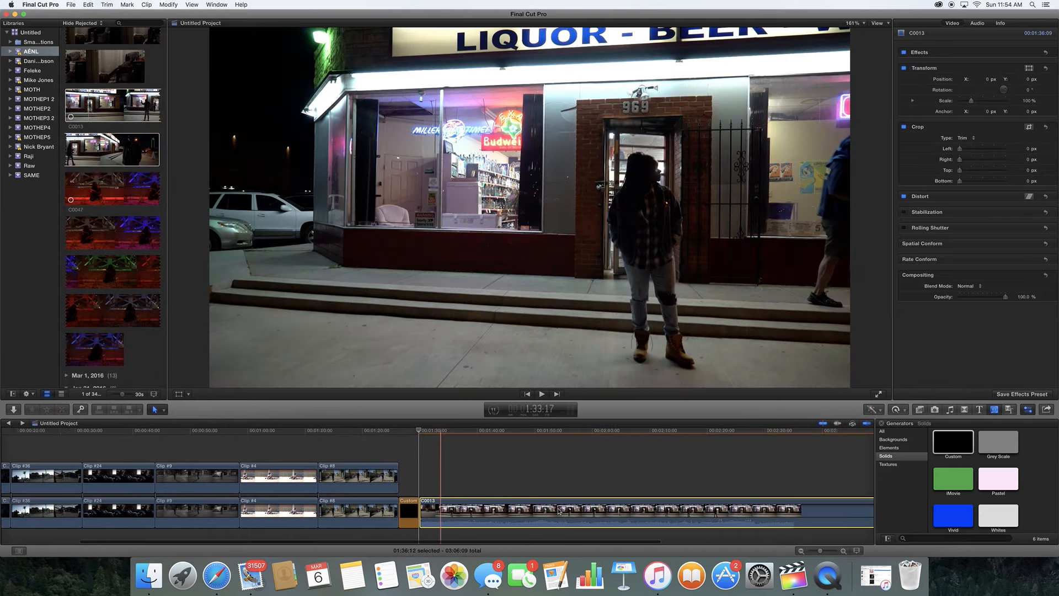
{"action": "scroll", "coordinate": [559, 512], "scroll_direction": "right", "scroll_amount": 5}
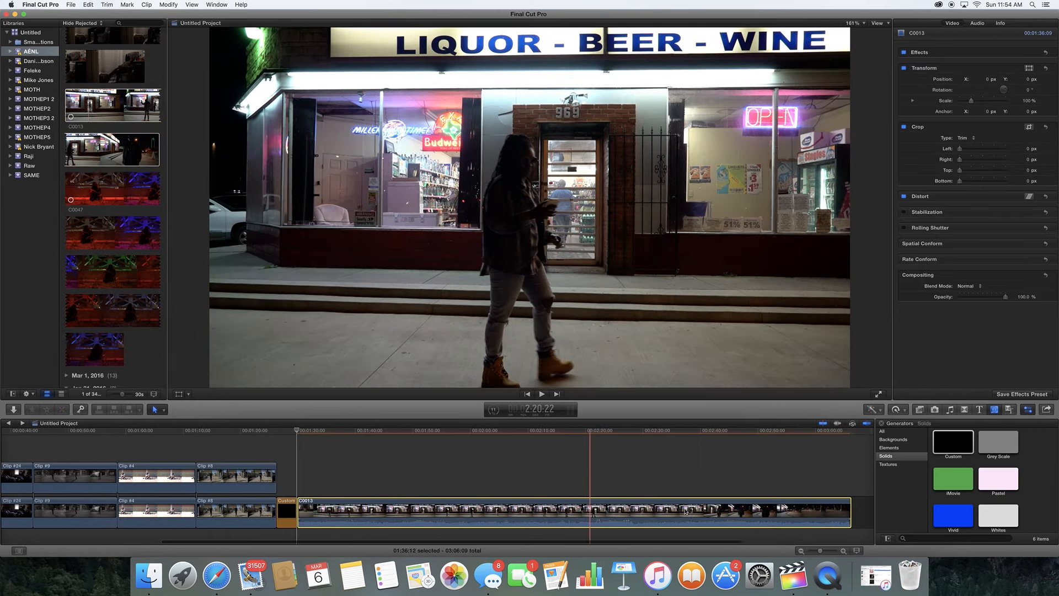
{"action": "scroll", "coordinate": [686, 511], "scroll_direction": "right", "scroll_amount": 2}
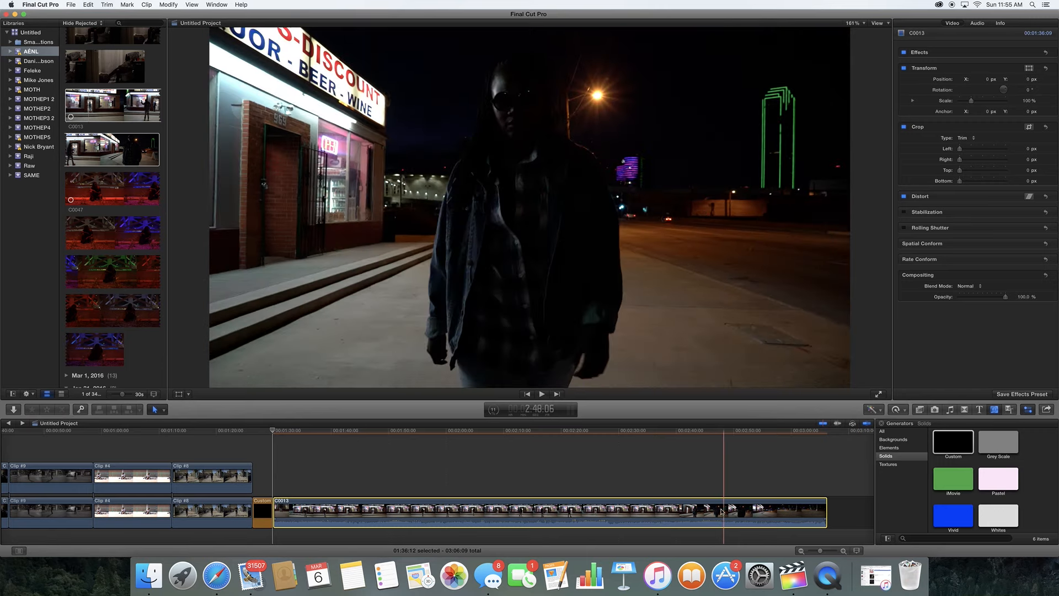
{"action": "key", "text": "Delete"}
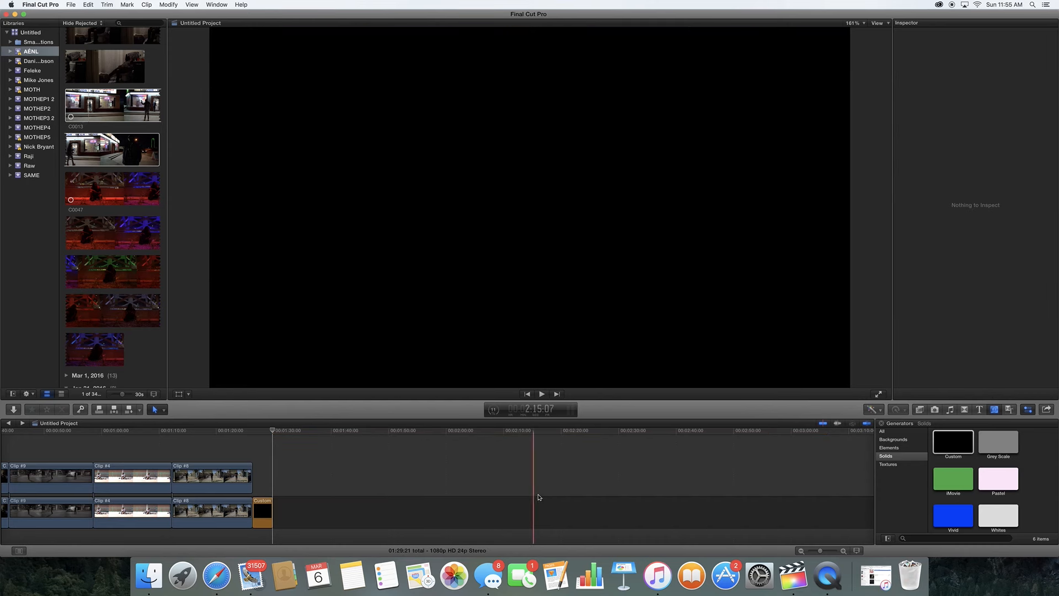
Preview C0016, C0022 and C0014 among the camera clips in Media Import, and import C0012 into the AÉNL event.
{"action": "right_click", "coordinate": [144, 358]}
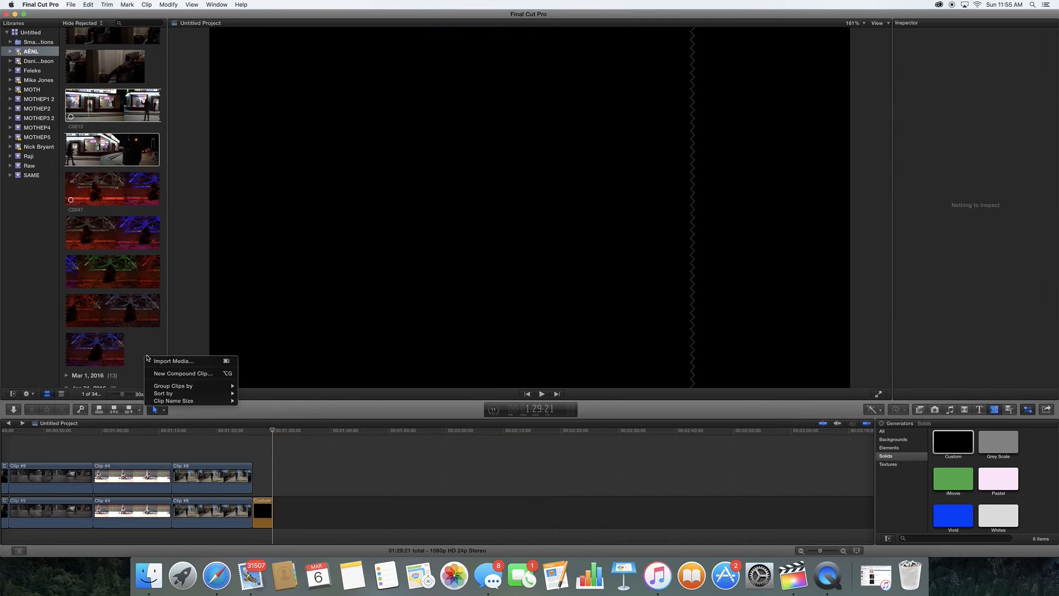
{"action": "left_click", "coordinate": [164, 362]}
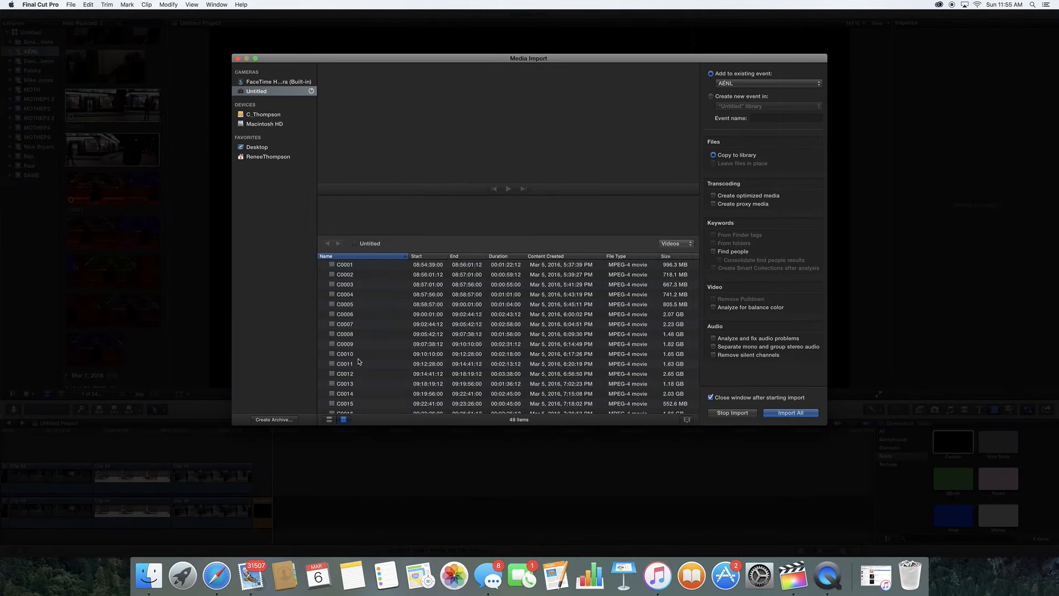
{"action": "scroll", "coordinate": [358, 362], "scroll_direction": "down", "scroll_amount": 3}
{"action": "left_click", "coordinate": [346, 356]}
{"action": "scroll", "coordinate": [346, 356], "scroll_direction": "down", "scroll_amount": 3}
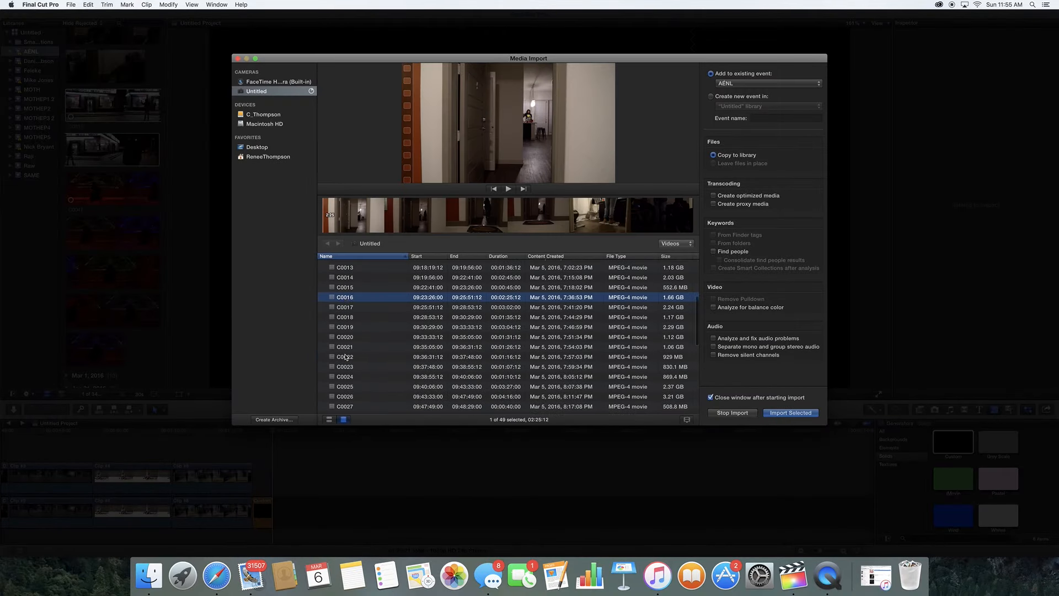
{"action": "left_click", "coordinate": [347, 356]}
{"action": "left_click", "coordinate": [352, 280]}
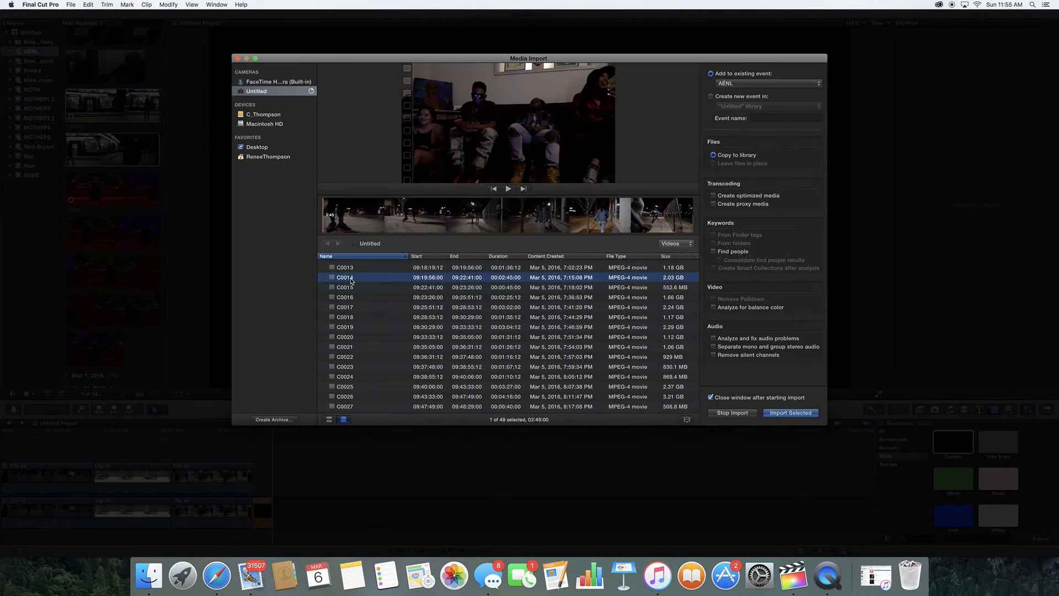
{"action": "scroll", "coordinate": [351, 282], "scroll_direction": "up", "scroll_amount": 2}
{"action": "left_click", "coordinate": [351, 283]}
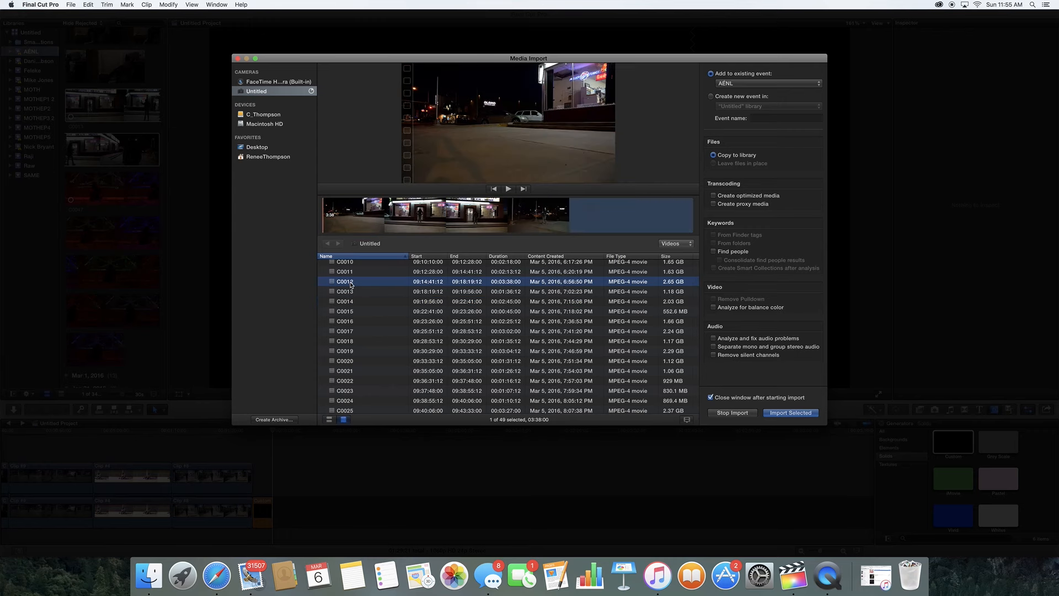
{"action": "left_click", "coordinate": [791, 413]}
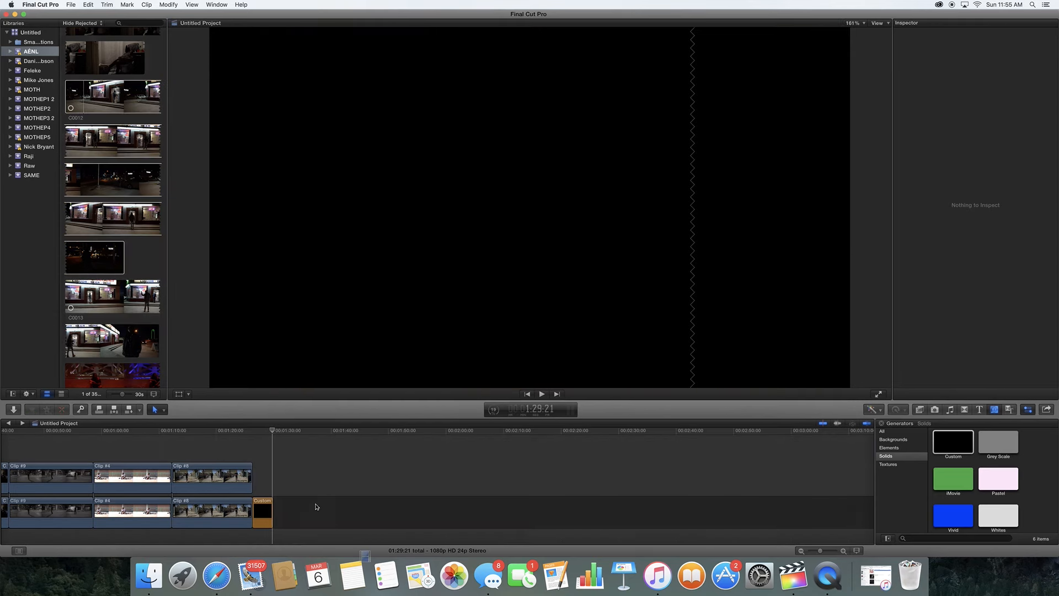
Append clip C0012 to the main storyline directly after the black Custom generator at the end of the timeline.
{"action": "left_click_drag", "start_coordinate": [317, 507], "coordinate": [302, 510]}
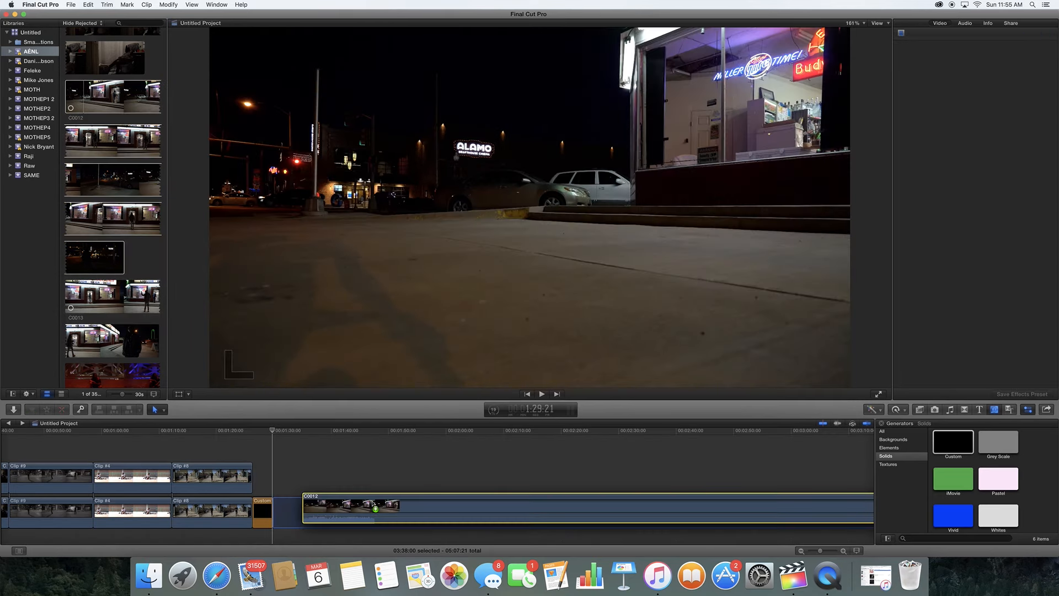
{"action": "left_click_drag", "start_coordinate": [374, 504], "coordinate": [375, 504]}
{"action": "scroll", "coordinate": [529, 501], "scroll_direction": "right", "scroll_amount": 5}
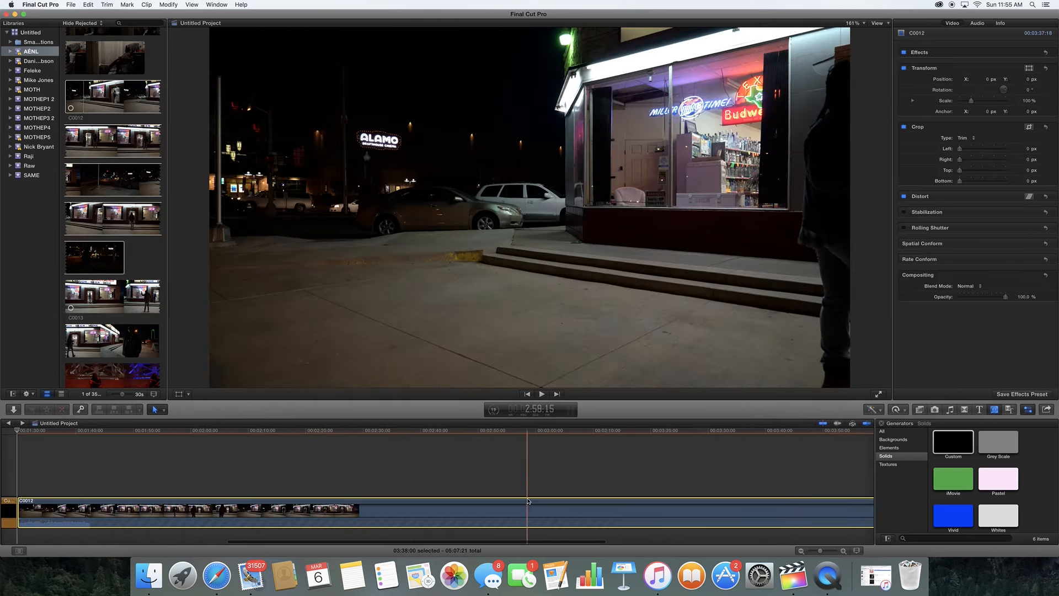
Skim through clip C0012 along the timeline and park the playhead on the person in the store doorway at 4:27:19.
{"action": "scroll", "coordinate": [552, 502], "scroll_direction": "right", "scroll_amount": 5}
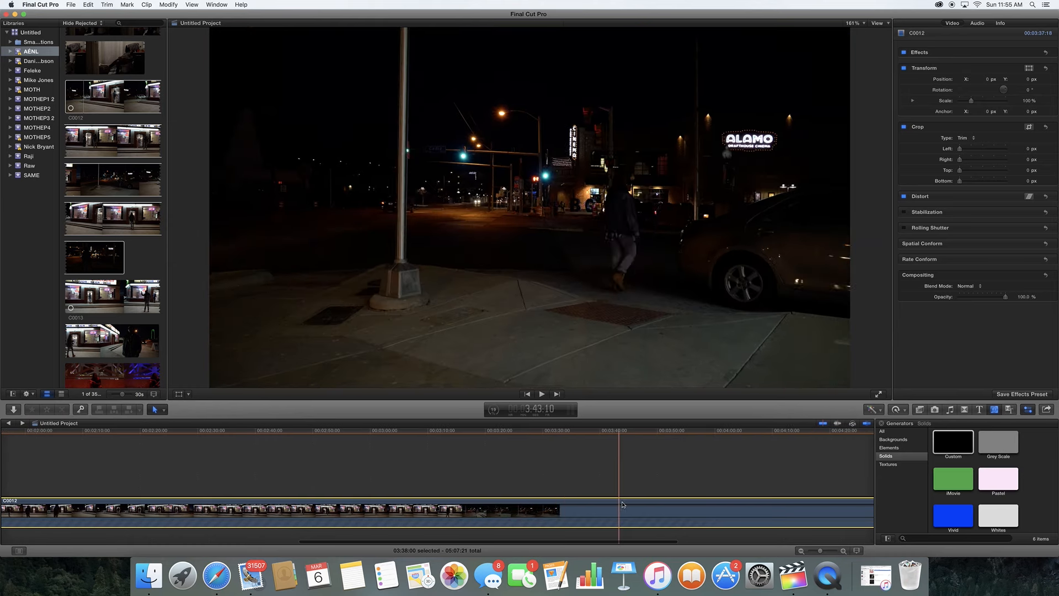
{"action": "scroll", "coordinate": [623, 504], "scroll_direction": "right", "scroll_amount": 5}
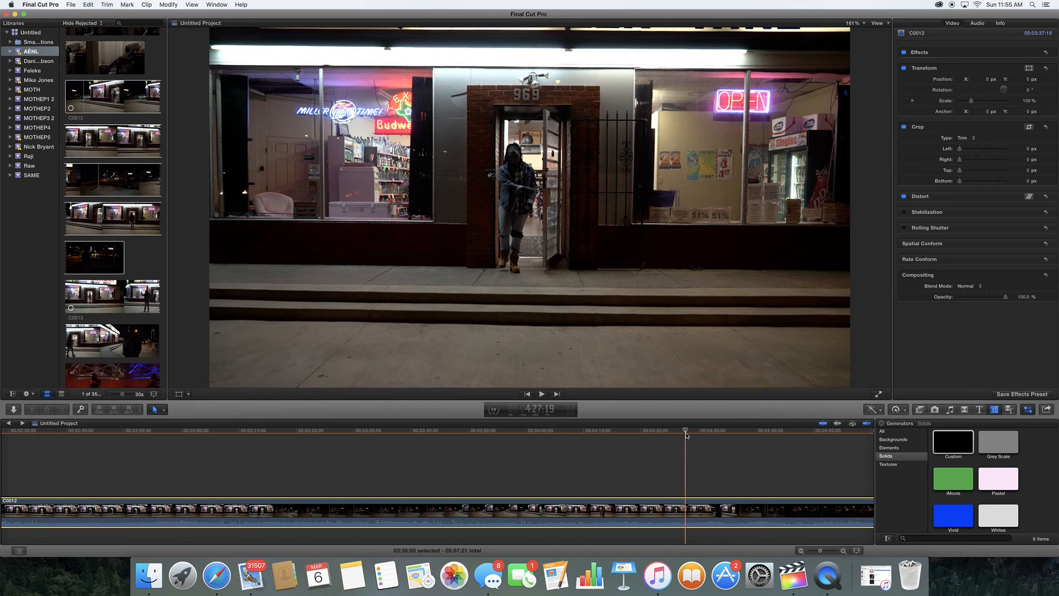
{"action": "scroll", "coordinate": [686, 435], "scroll_direction": "right", "scroll_amount": 3}
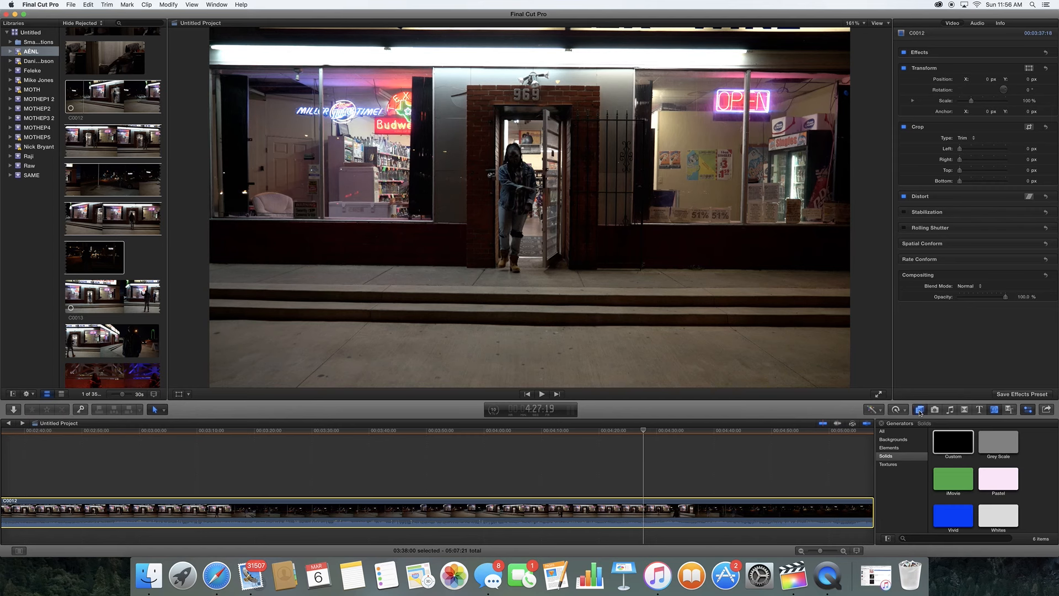
Add the Apply LUT effect from the LUT Utility category to clip C0012 and set its 3D LUT to OSIRIS_Rec.709 to LOG.
{"action": "left_click", "coordinate": [919, 411]}
{"action": "left_click", "coordinate": [908, 538]}
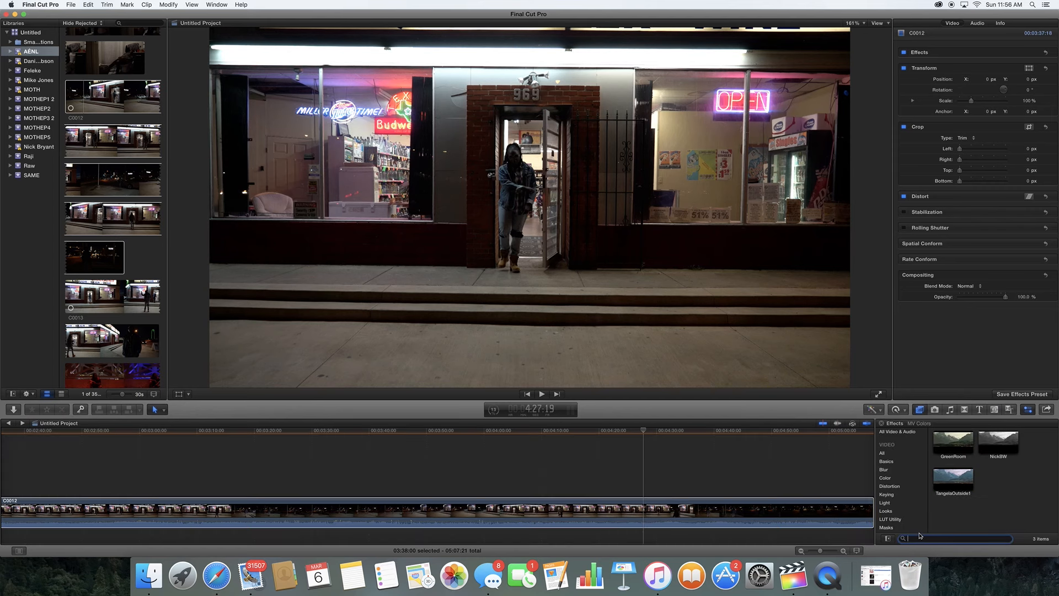
{"action": "type", "text": "LuT"}
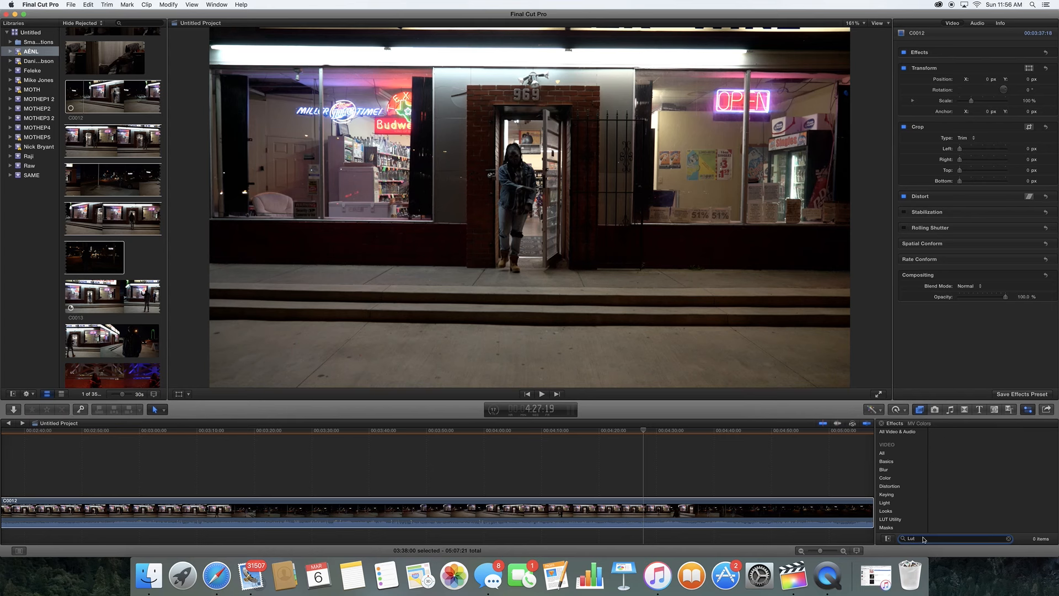
{"action": "left_click", "coordinate": [899, 519]}
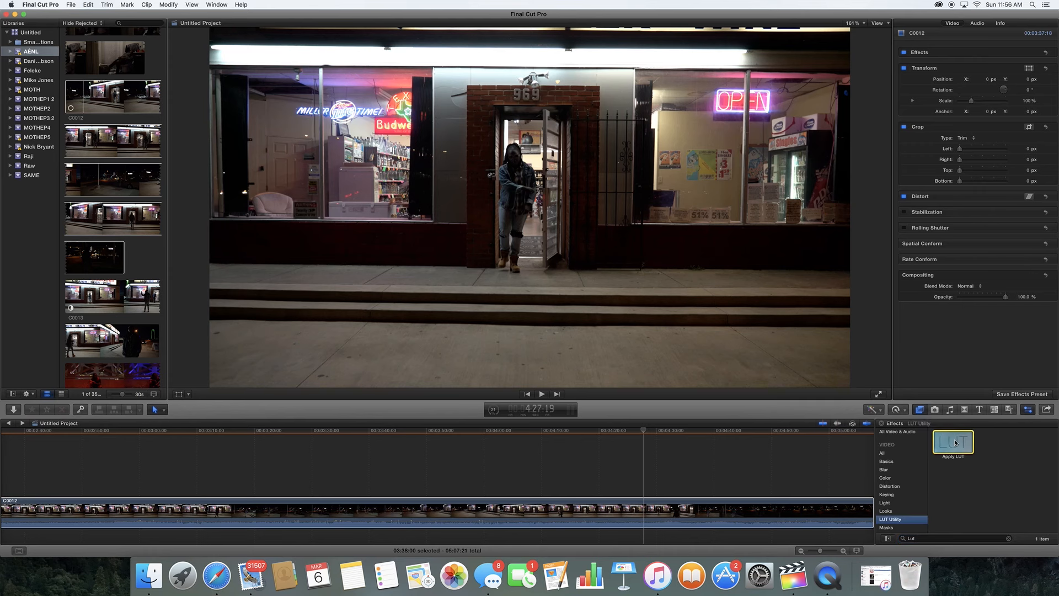
{"action": "left_click_drag", "start_coordinate": [956, 442], "coordinate": [702, 513]}
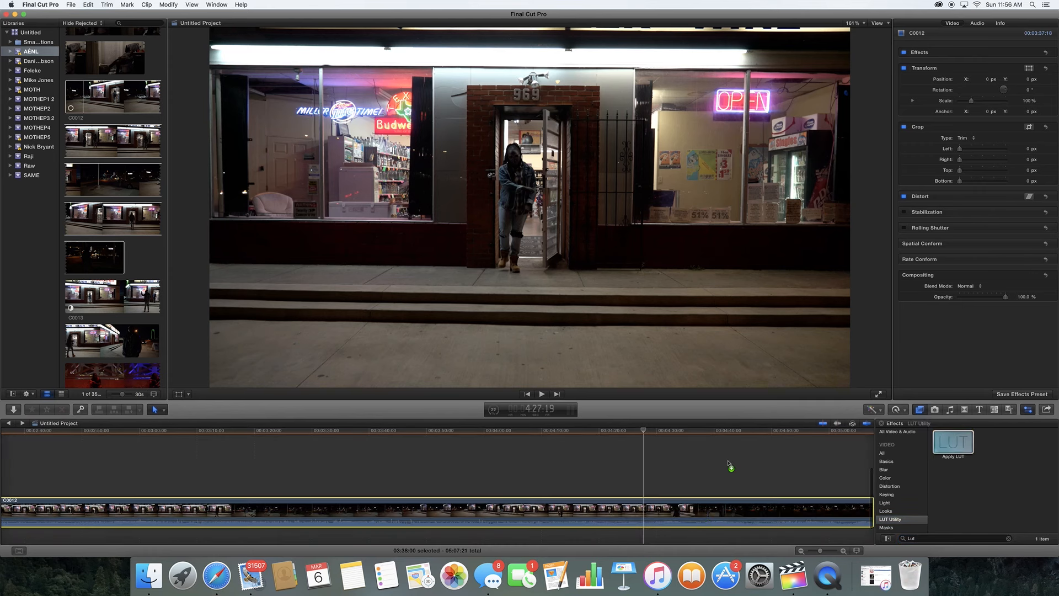
{"action": "left_click_drag", "start_coordinate": [728, 463], "coordinate": [729, 510]}
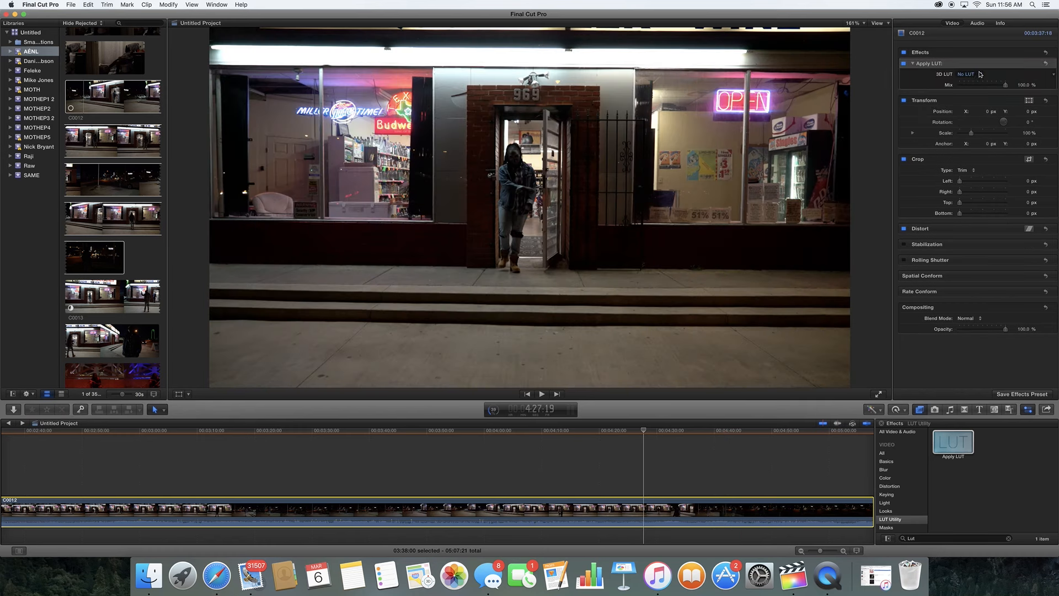
{"action": "left_click", "coordinate": [980, 74]}
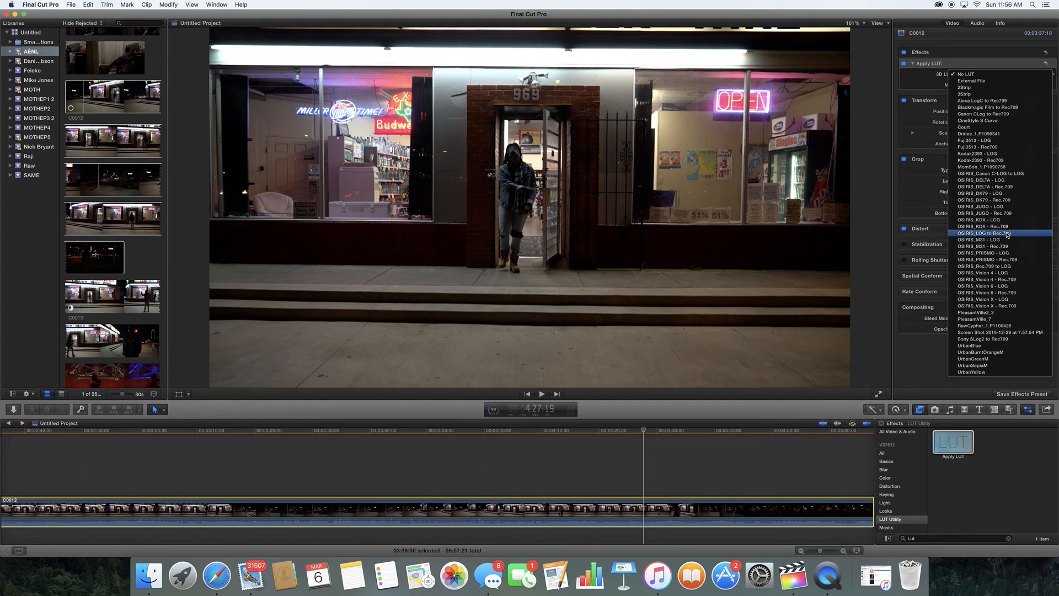
{"action": "left_click", "coordinate": [1012, 267]}
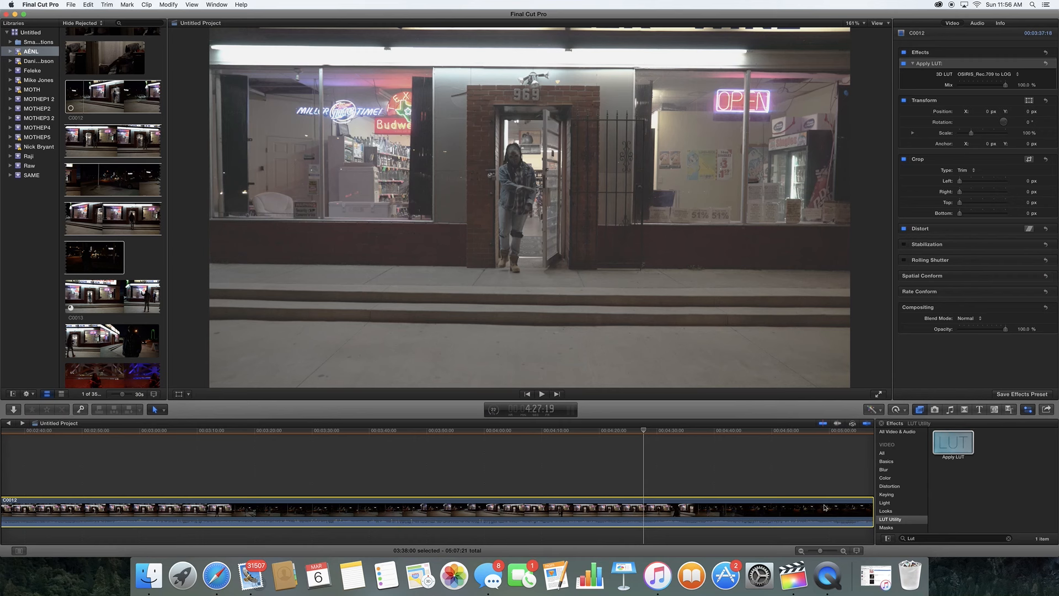
Add a second Apply LUT effect to clip C0012 and set its 3D LUT to Fuji3513 - LOG.
{"action": "key", "text": "Tab"}
{"action": "left_click_drag", "start_coordinate": [953, 442], "coordinate": [712, 510]}
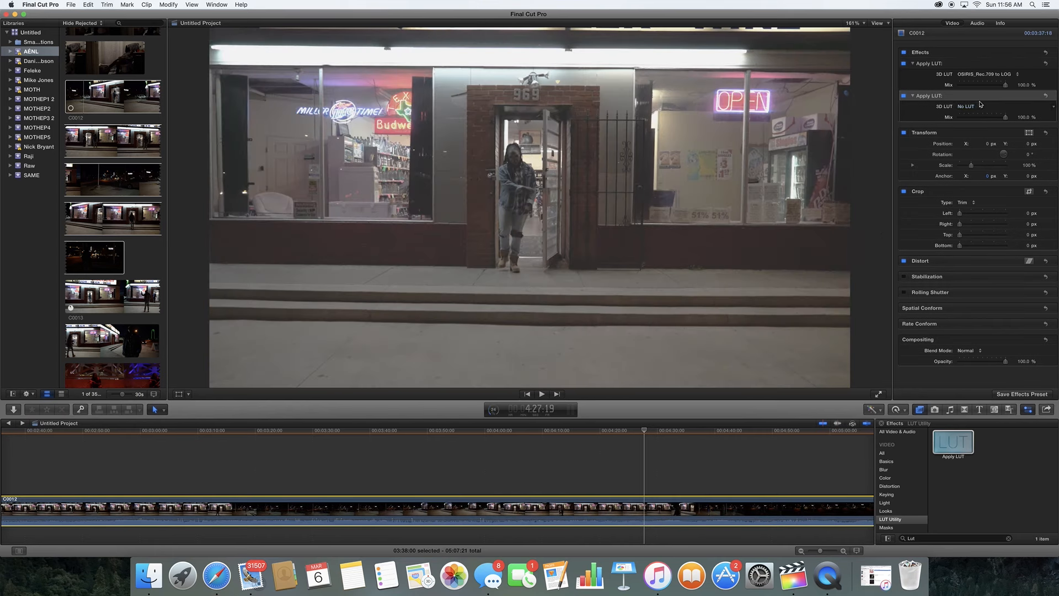
{"action": "left_click", "coordinate": [974, 107]}
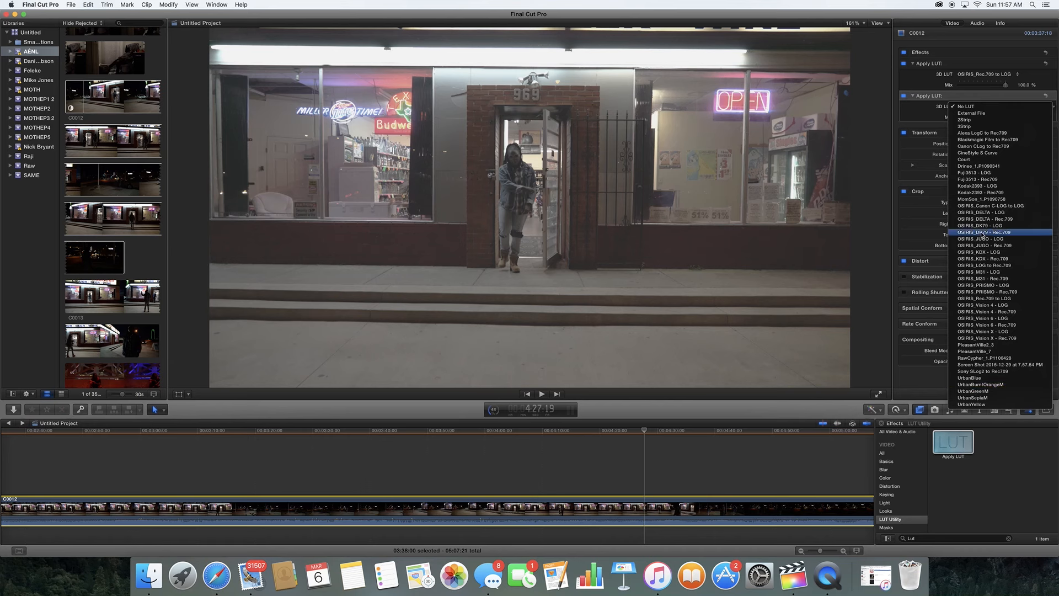
{"action": "left_click", "coordinate": [980, 173]}
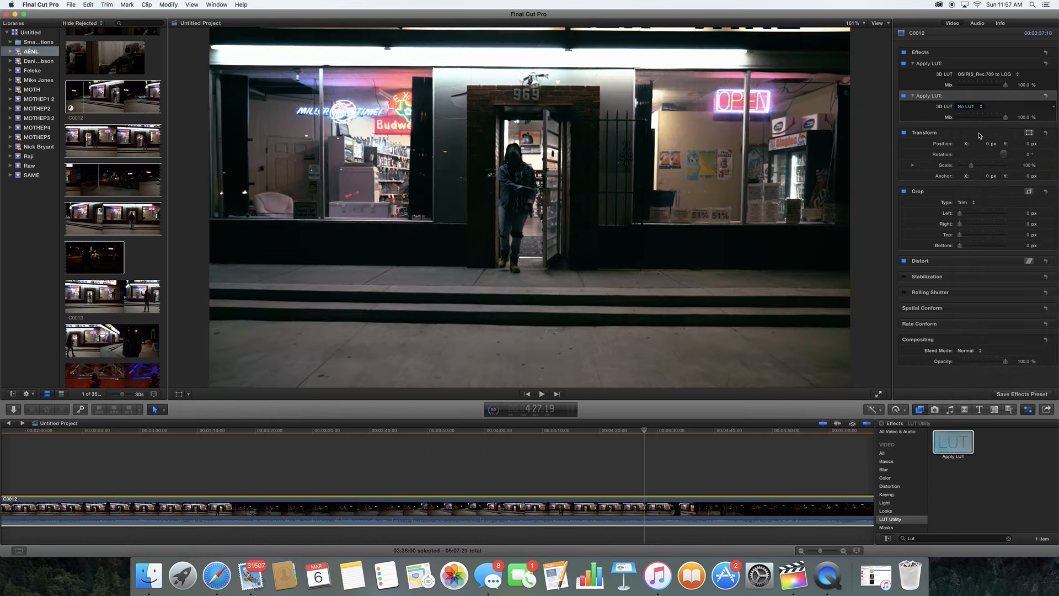
Try Fuji3513 - Rec709 and Kodak2393 - LOG in the second Apply LUT effect, settling on Kodak2393 - Rec709.
{"action": "left_click", "coordinate": [981, 107]}
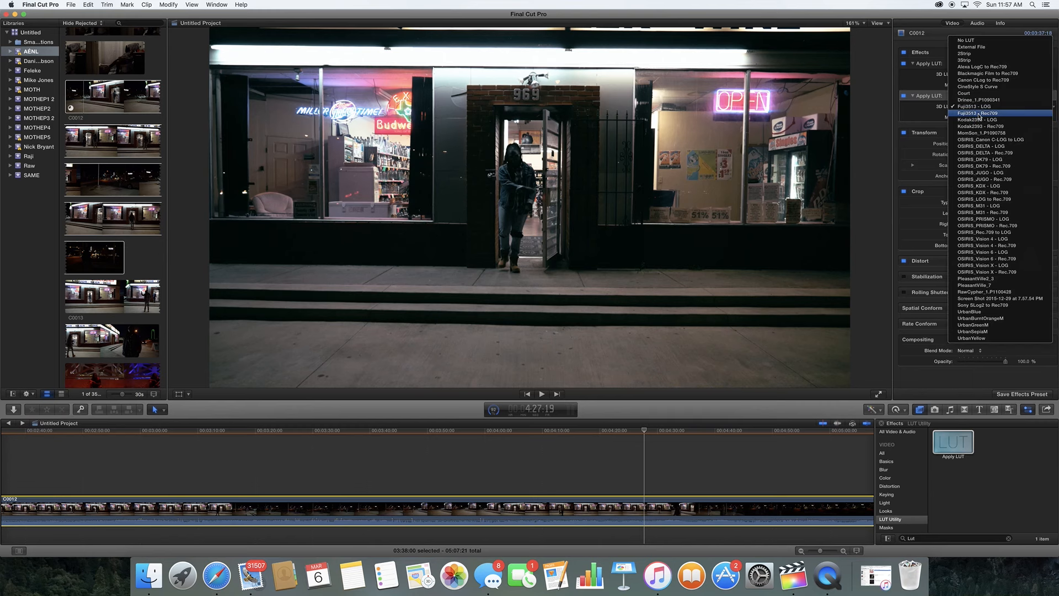
{"action": "left_click", "coordinate": [980, 114]}
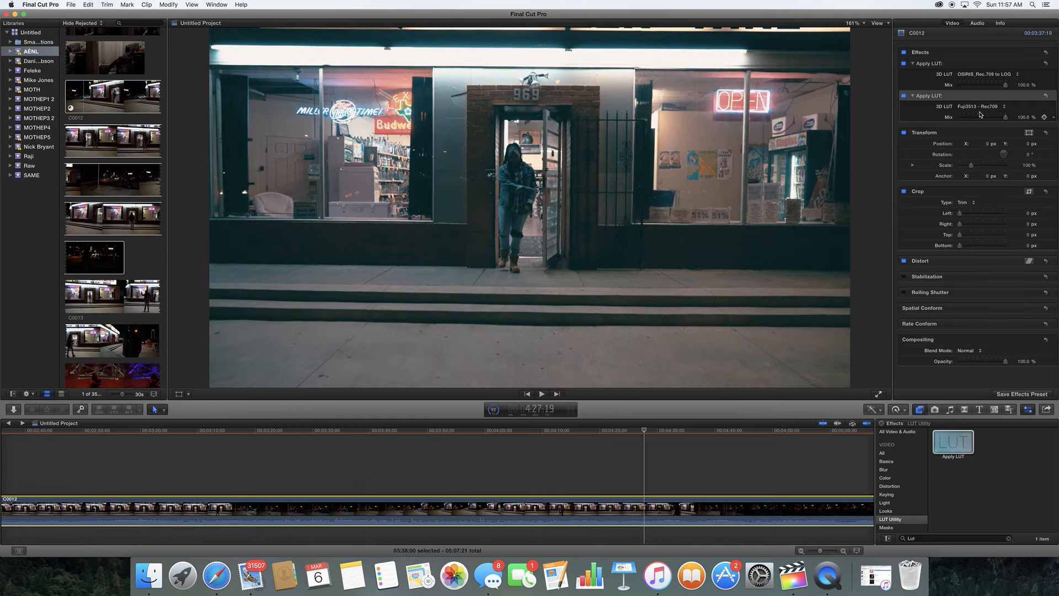
{"action": "left_click", "coordinate": [982, 107]}
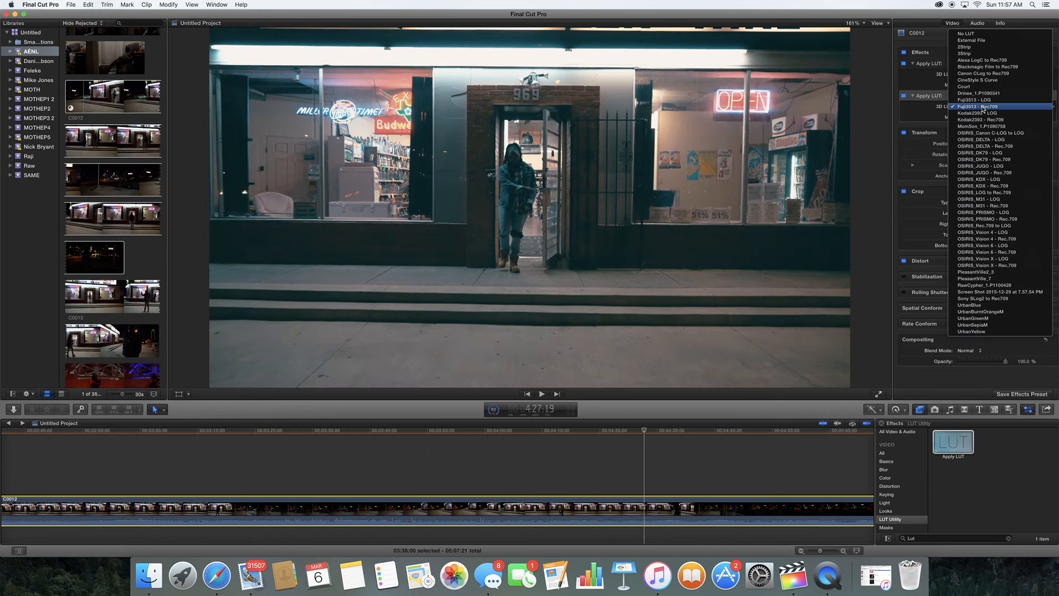
{"action": "left_click", "coordinate": [985, 114]}
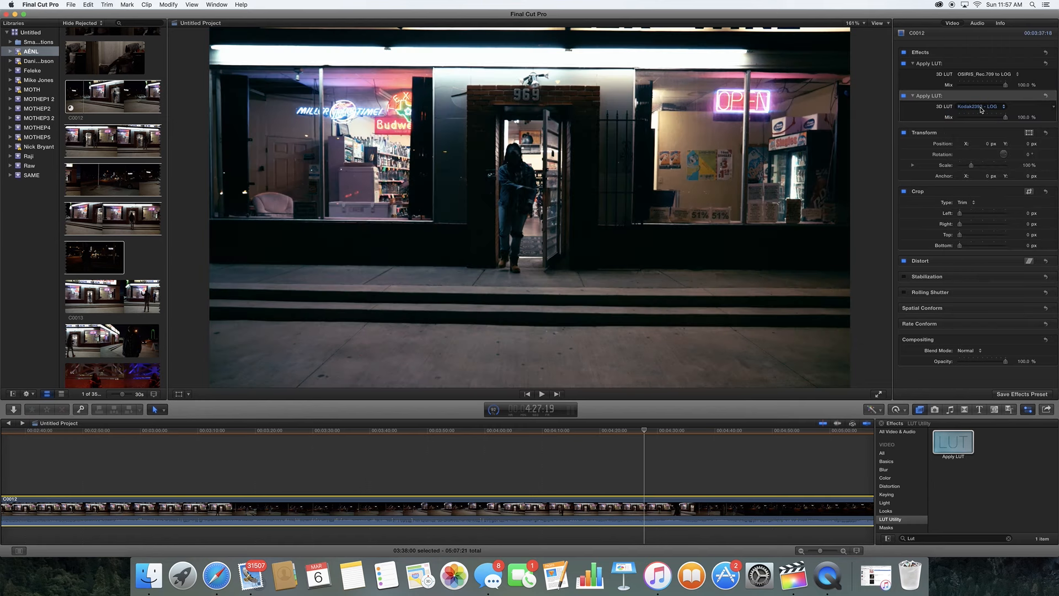
{"action": "left_click", "coordinate": [982, 109]}
{"action": "left_click", "coordinate": [980, 114]}
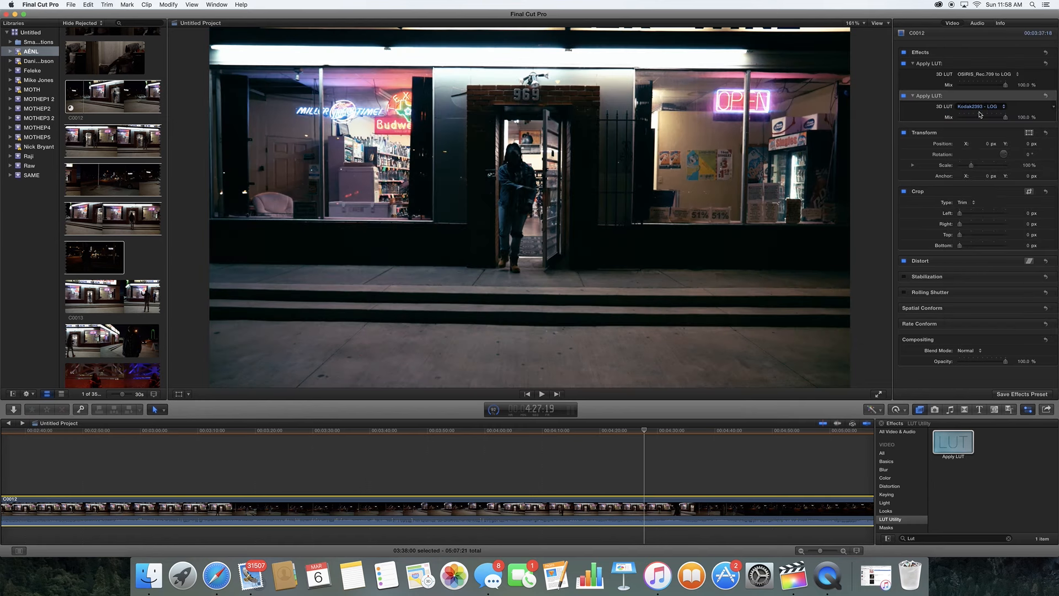
{"action": "left_click", "coordinate": [981, 109]}
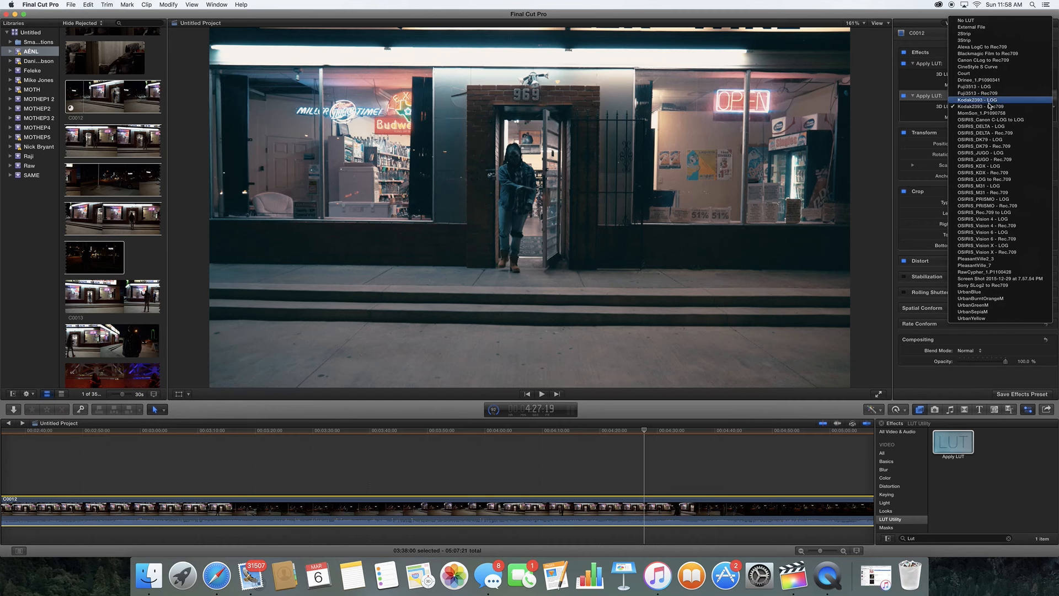
{"action": "left_click", "coordinate": [885, 147]}
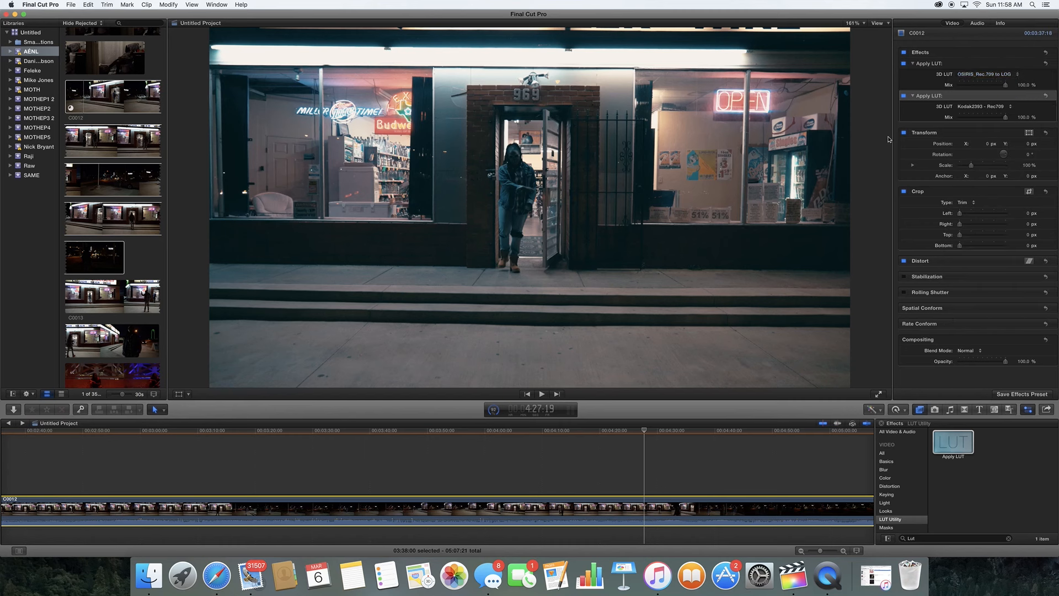
Examine the LOG and Rec709 choices in the 3D LUT lists of both Apply LUT effects, keeping the current selections.
{"action": "left_click", "coordinate": [996, 75]}
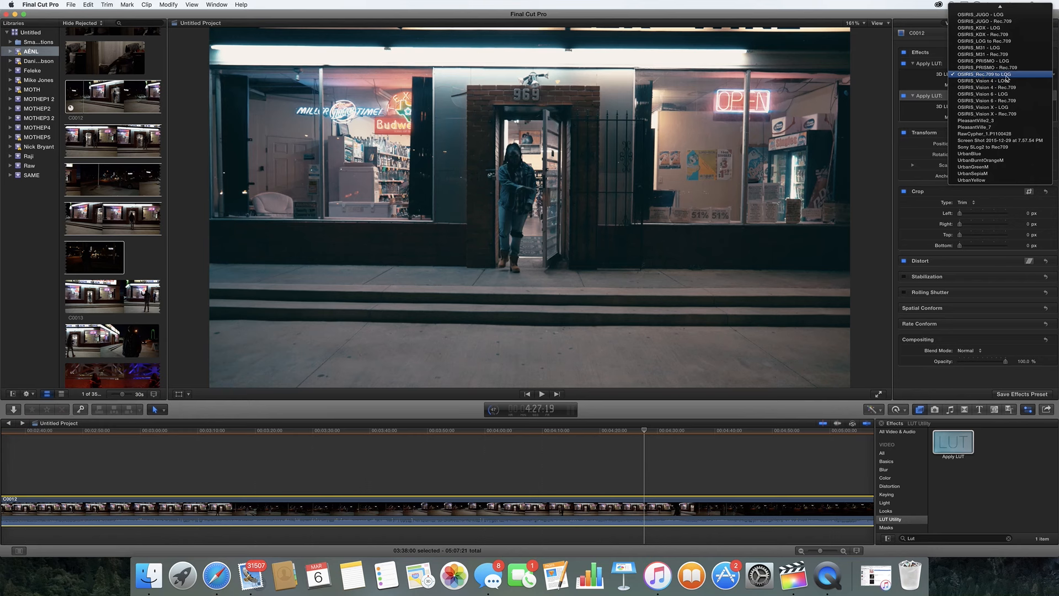
{"action": "left_click", "coordinate": [1007, 77]}
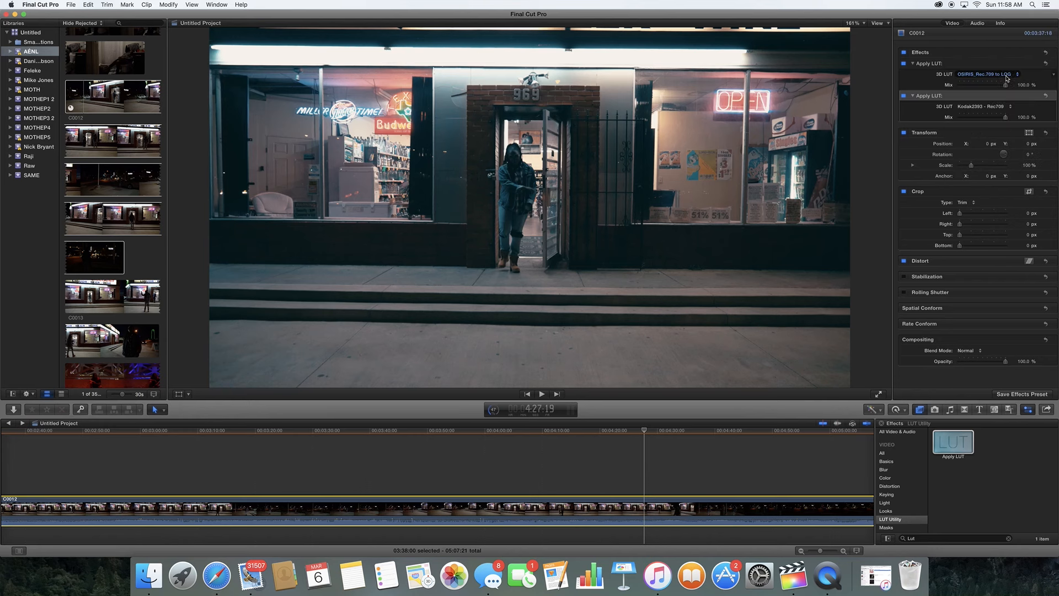
{"action": "left_click", "coordinate": [993, 107]}
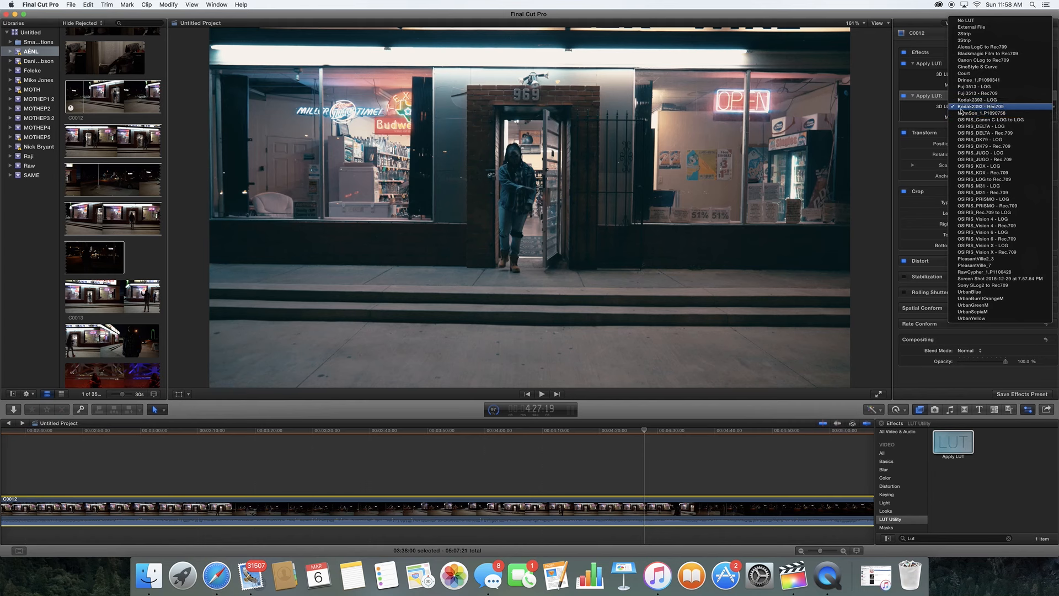
{"action": "left_click", "coordinate": [898, 86]}
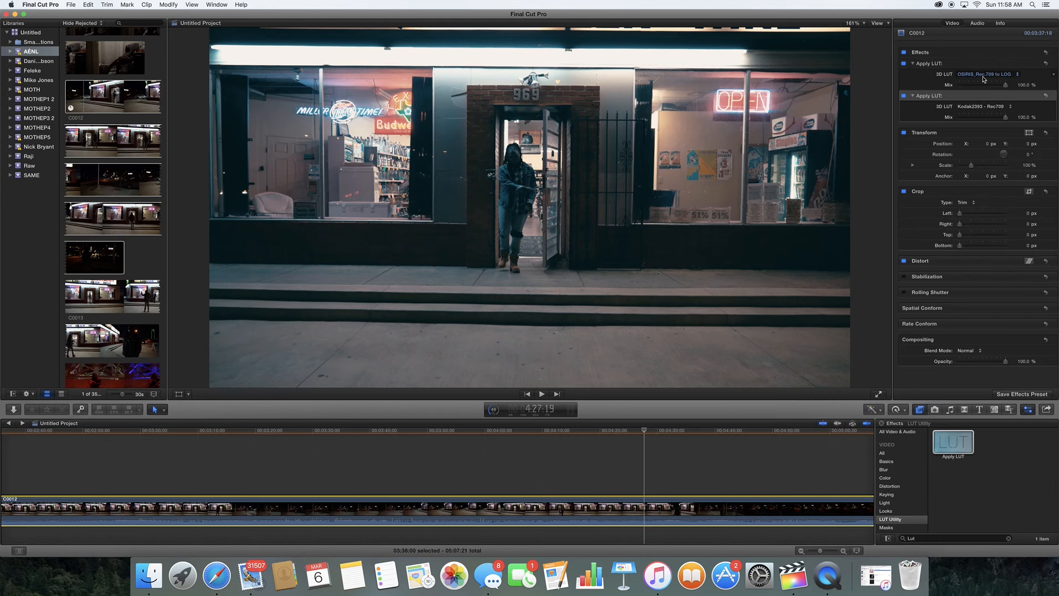
{"action": "left_click", "coordinate": [978, 108]}
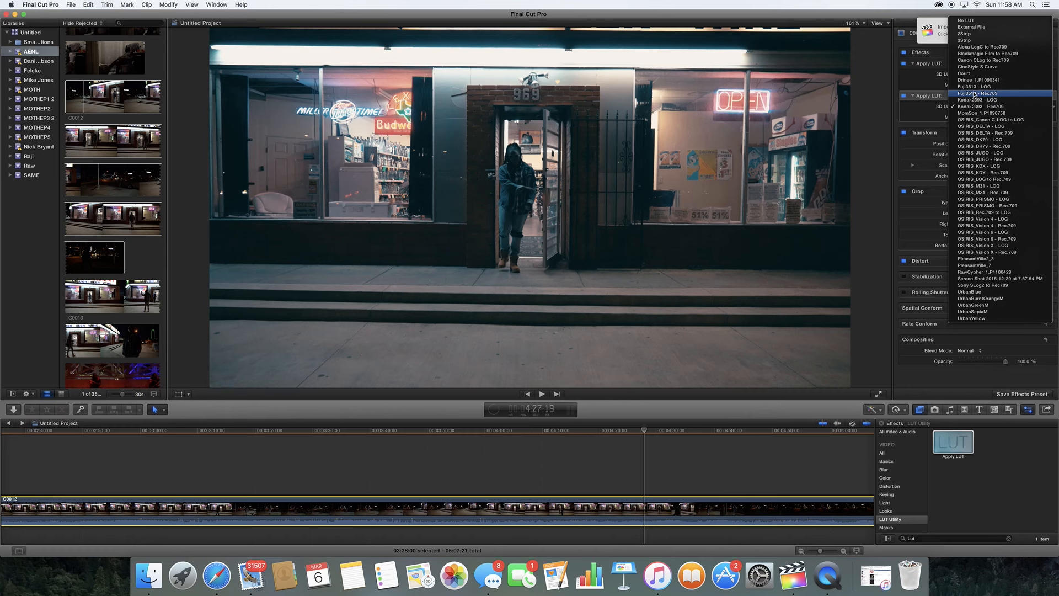
{"action": "left_click", "coordinate": [897, 93]}
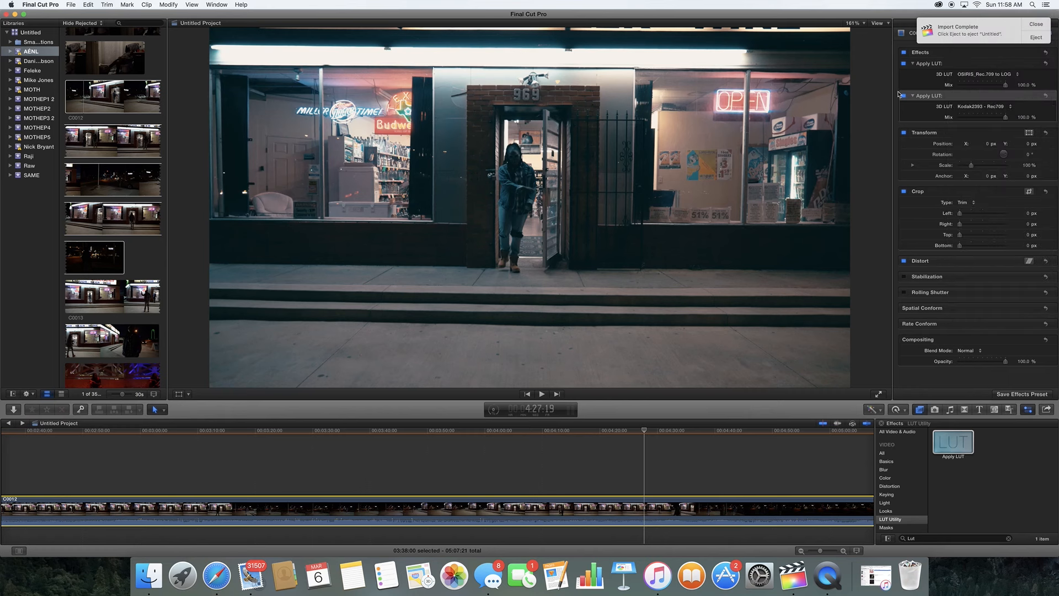
{"action": "left_click", "coordinate": [983, 109]}
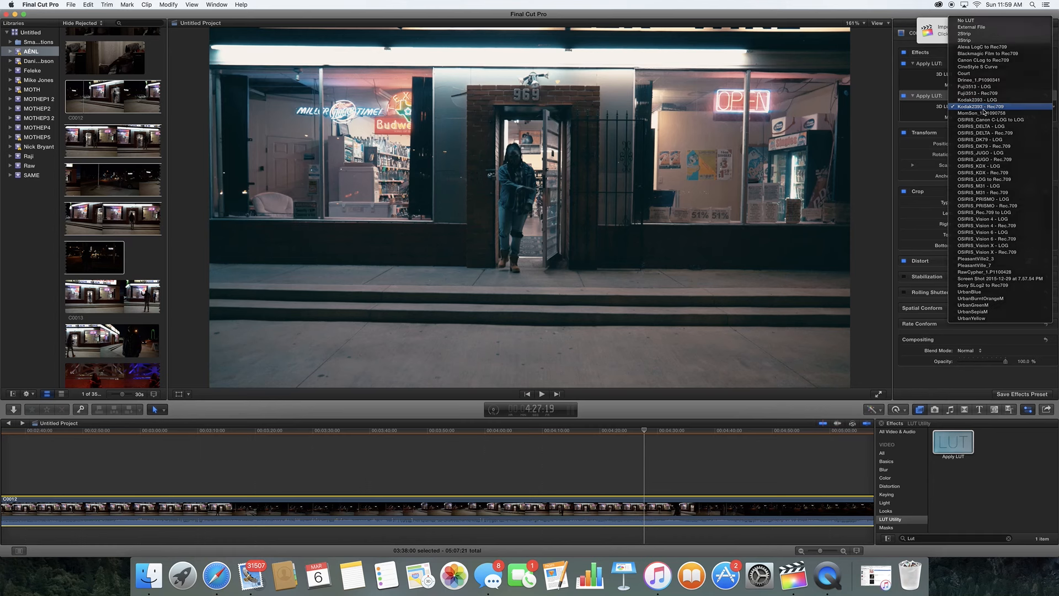
{"action": "left_click", "coordinate": [984, 107]}
{"action": "left_click", "coordinate": [985, 108]}
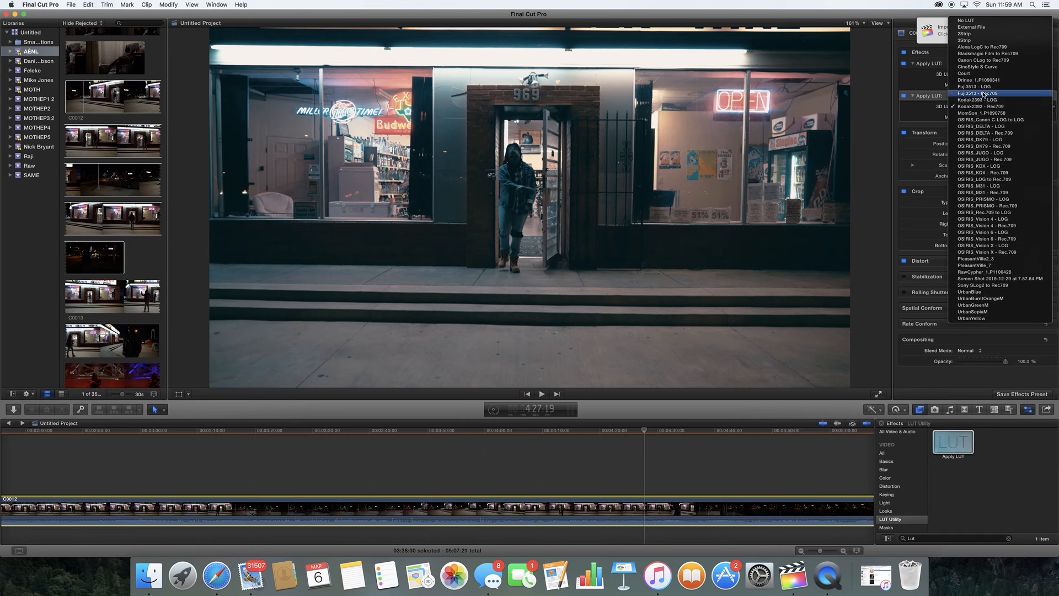
{"action": "left_click", "coordinate": [899, 94]}
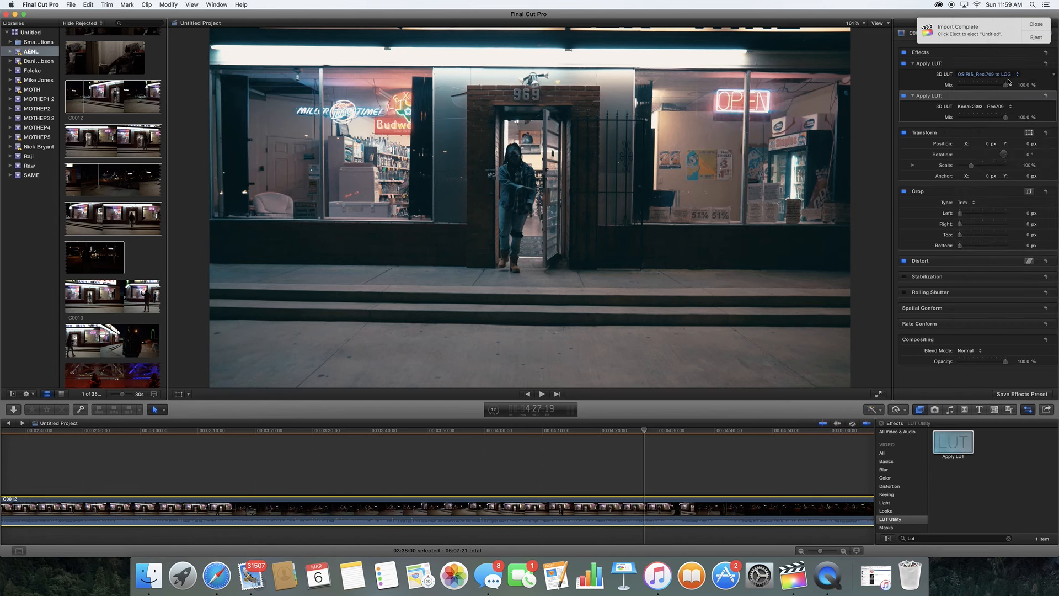
Compare Kodak2393 - LOG with Kodak2393 - Rec709 in the second Apply LUT effect, returning to Kodak2393 - Rec709.
{"action": "left_click", "coordinate": [987, 107]}
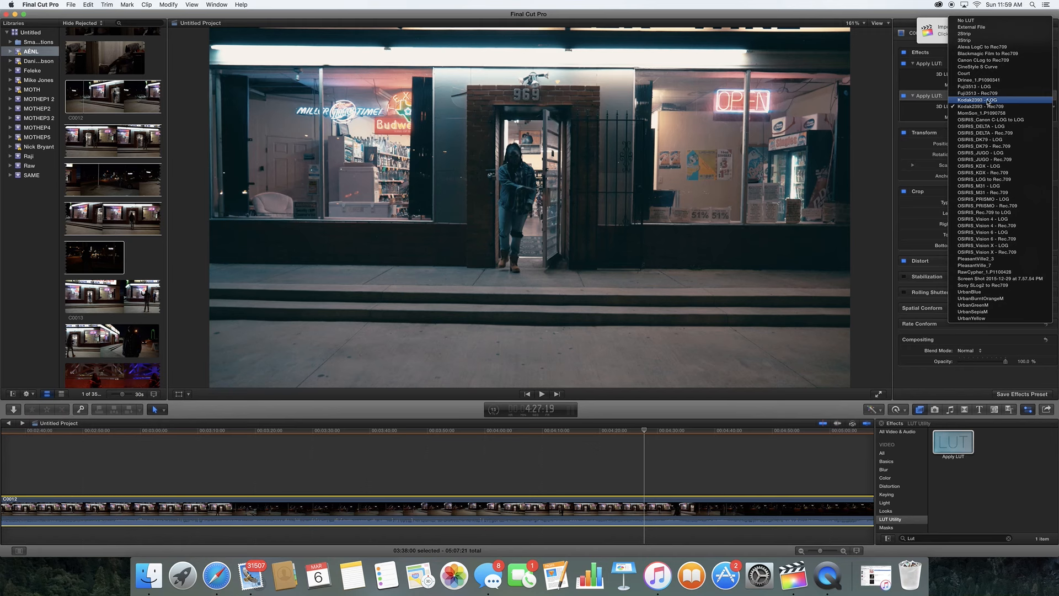
{"action": "left_click", "coordinate": [988, 101]}
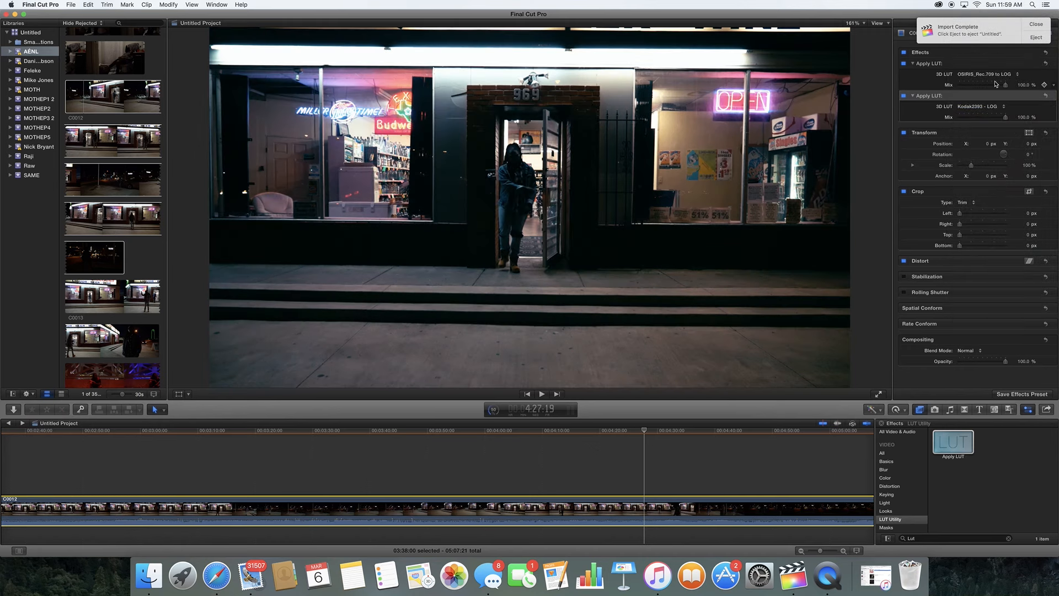
{"action": "left_click", "coordinate": [988, 107]}
{"action": "left_click", "coordinate": [989, 108]}
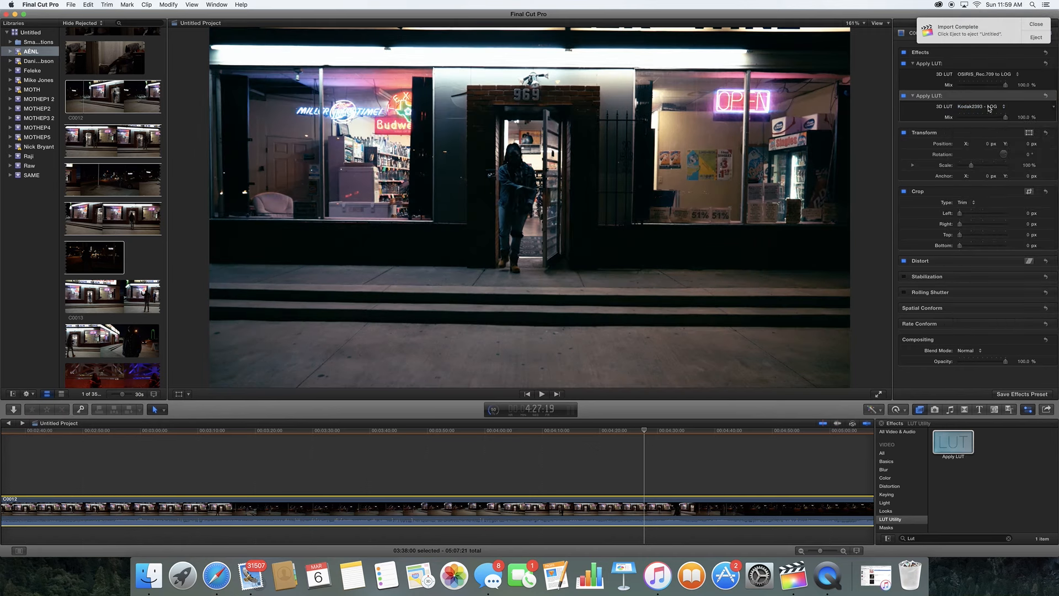
{"action": "left_click", "coordinate": [990, 108]}
{"action": "left_click", "coordinate": [997, 114]}
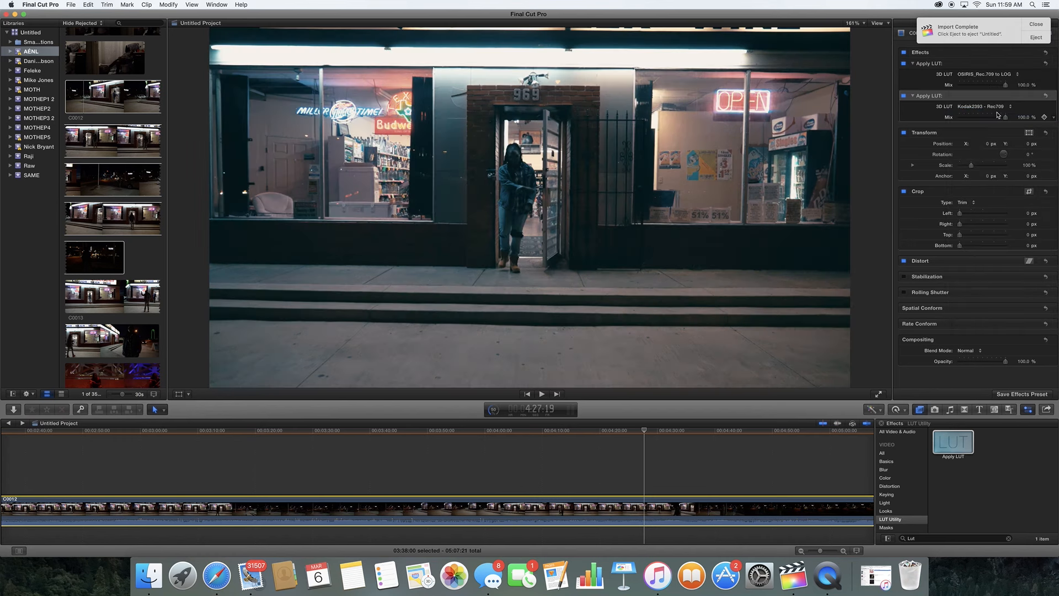
Try the LOG and Rec.709 versions of OSIRIS_DK79 and OSIRIS_JUGO as the 3D LUT of the second Apply LUT effect.
{"action": "left_click", "coordinate": [995, 109]}
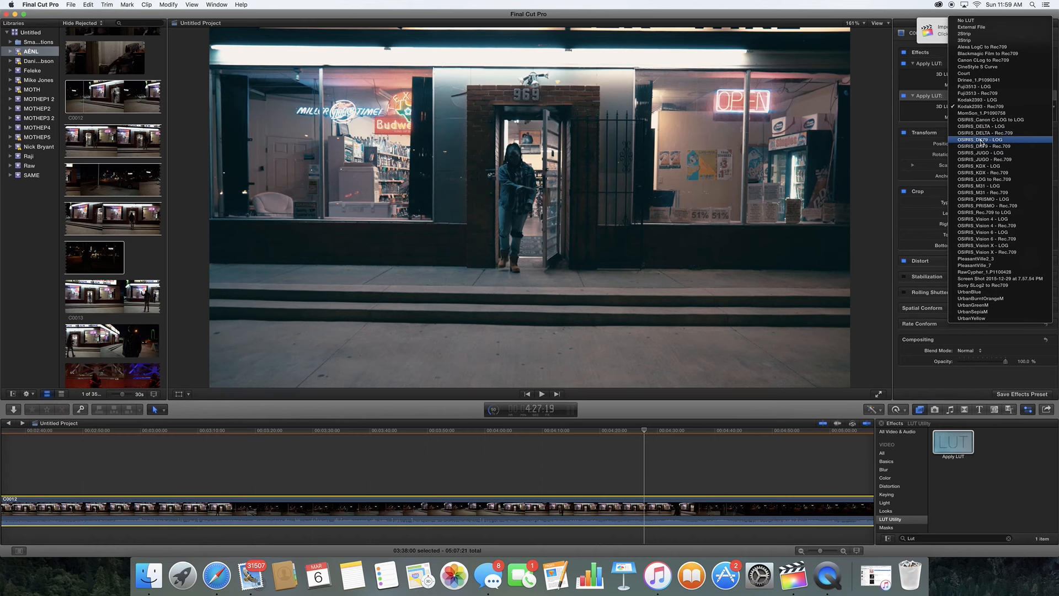
{"action": "key", "text": "Escape"}
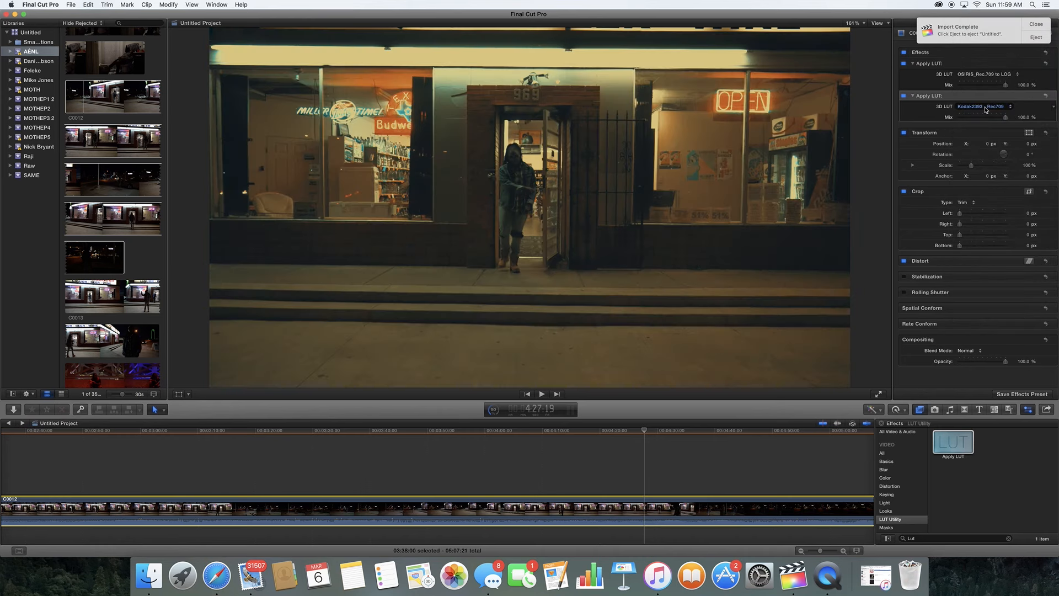
{"action": "left_click", "coordinate": [986, 109]}
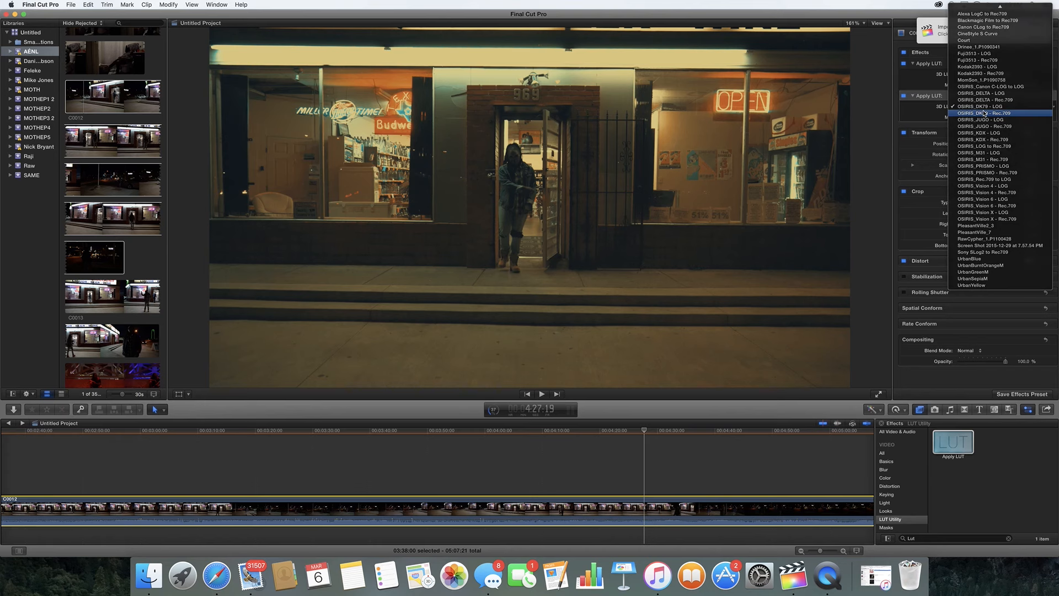
{"action": "left_click", "coordinate": [985, 107]}
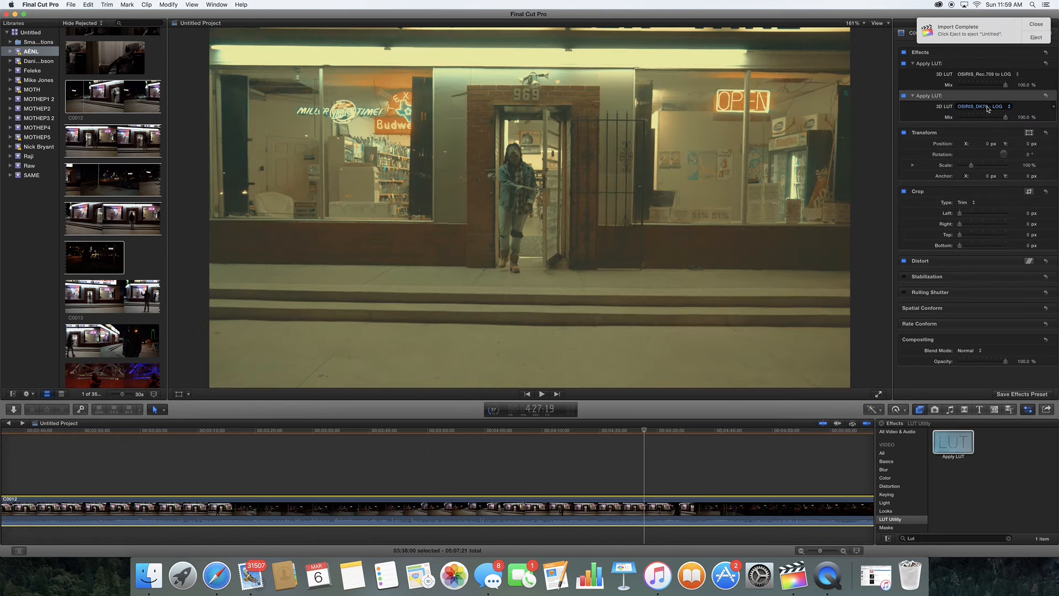
{"action": "left_click", "coordinate": [988, 107]}
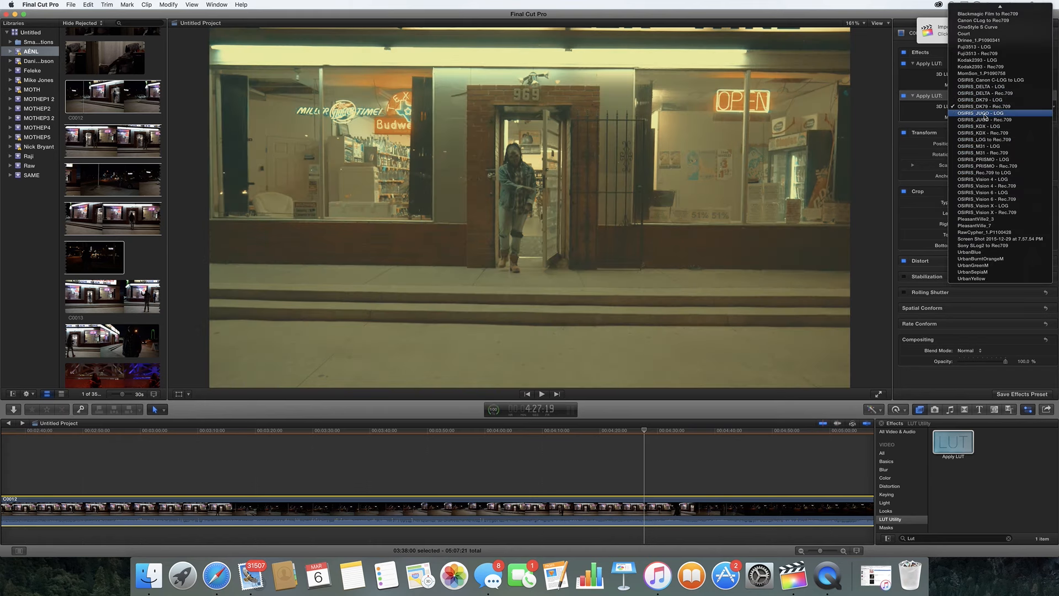
{"action": "left_click", "coordinate": [986, 108]}
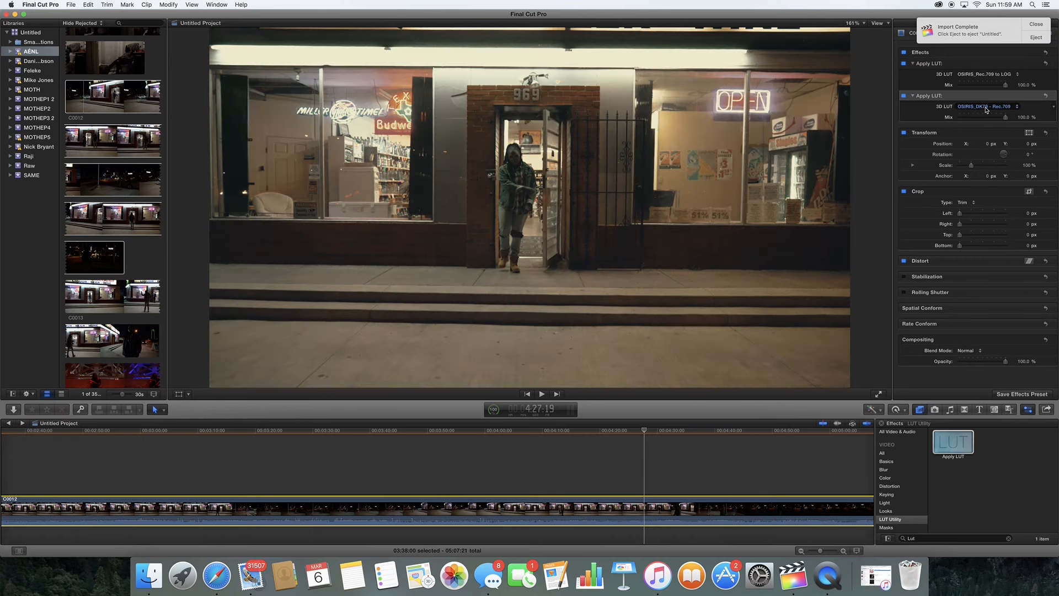
{"action": "left_click", "coordinate": [986, 108]}
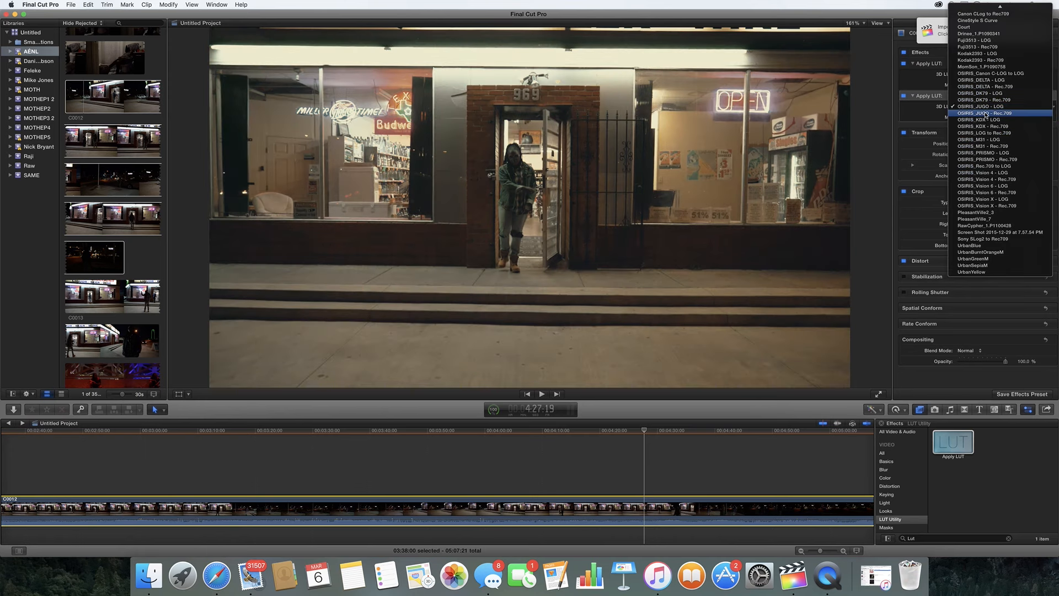
{"action": "left_click", "coordinate": [982, 106]}
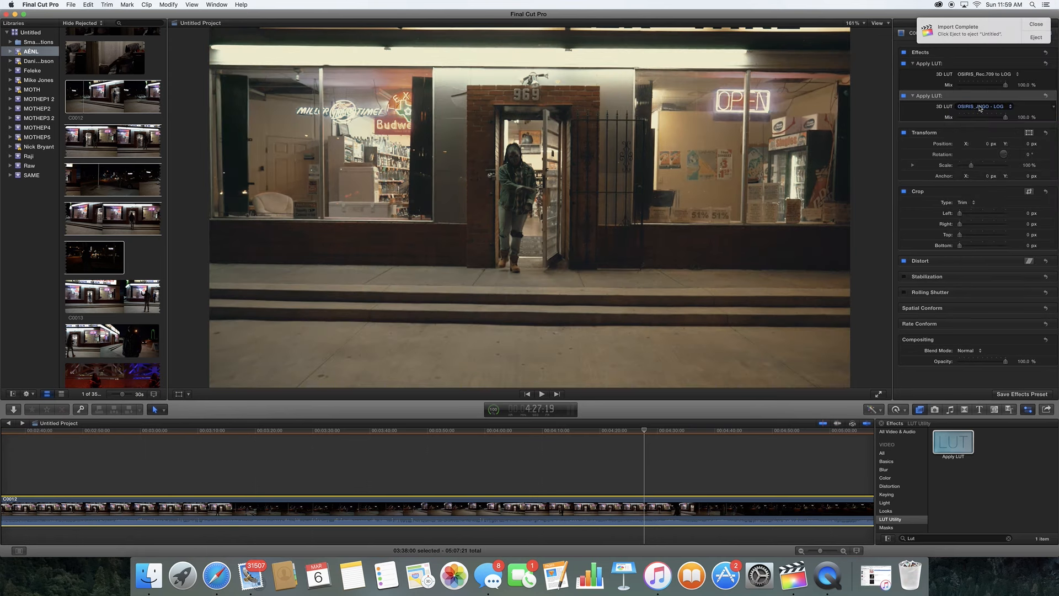
Try OSIRIS_KDX and OSIRIS_M31 in their LOG and Rec.709 versions, plus OSIRIS_Vision 4 - LOG, in the second Apply LUT effect.
{"action": "left_click", "coordinate": [981, 108]}
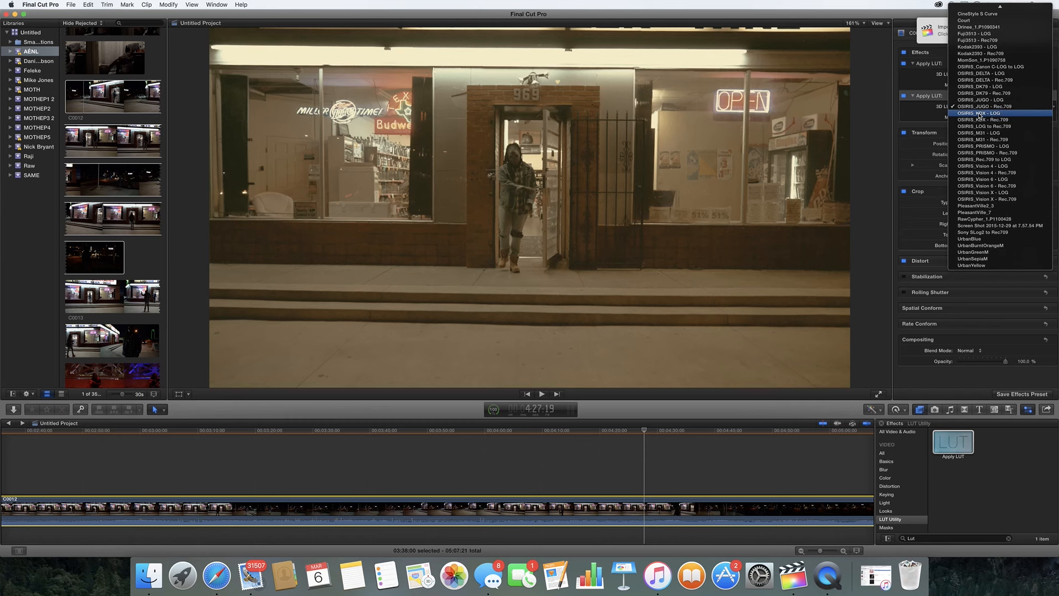
{"action": "left_click", "coordinate": [980, 108]}
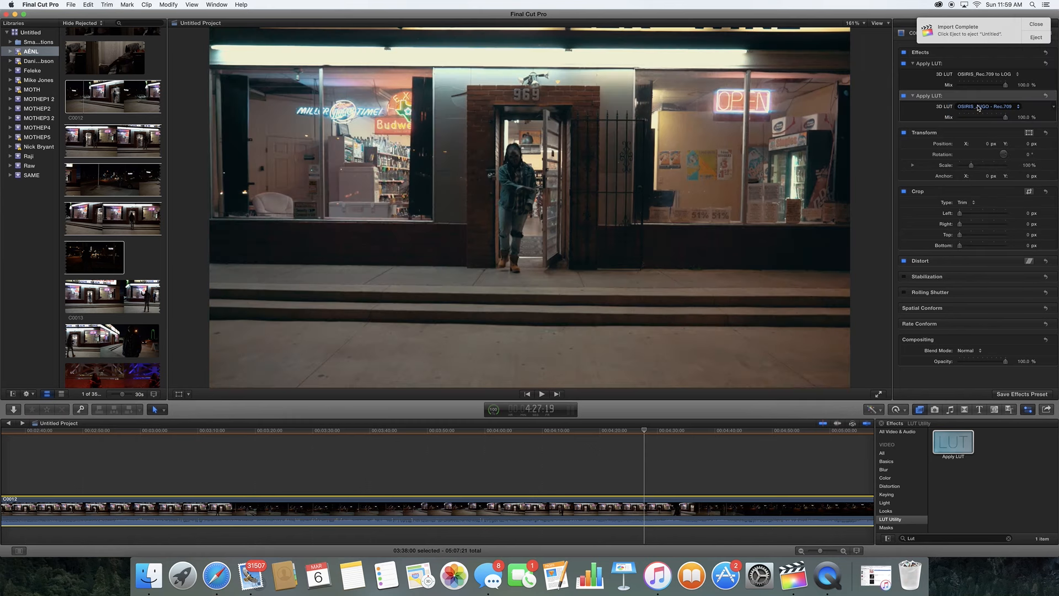
{"action": "left_click", "coordinate": [978, 107]}
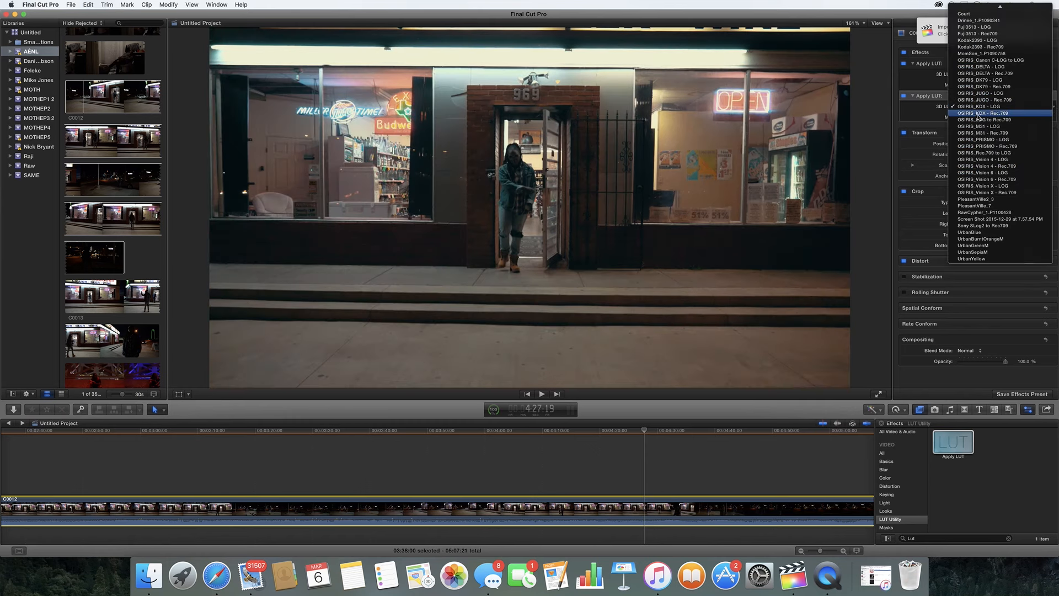
{"action": "left_click", "coordinate": [979, 109]}
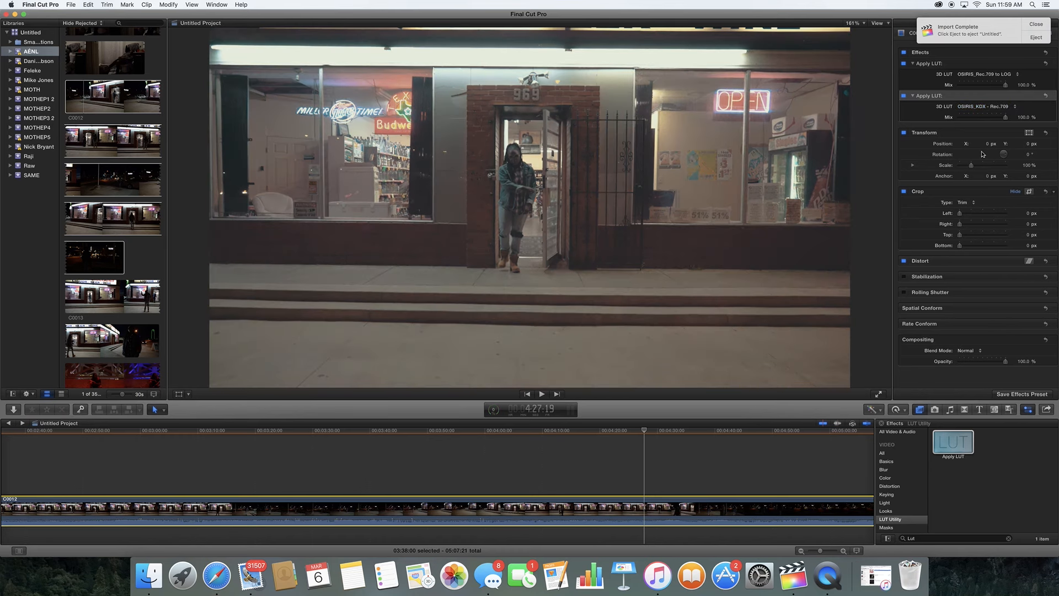
{"action": "left_click", "coordinate": [1002, 107]}
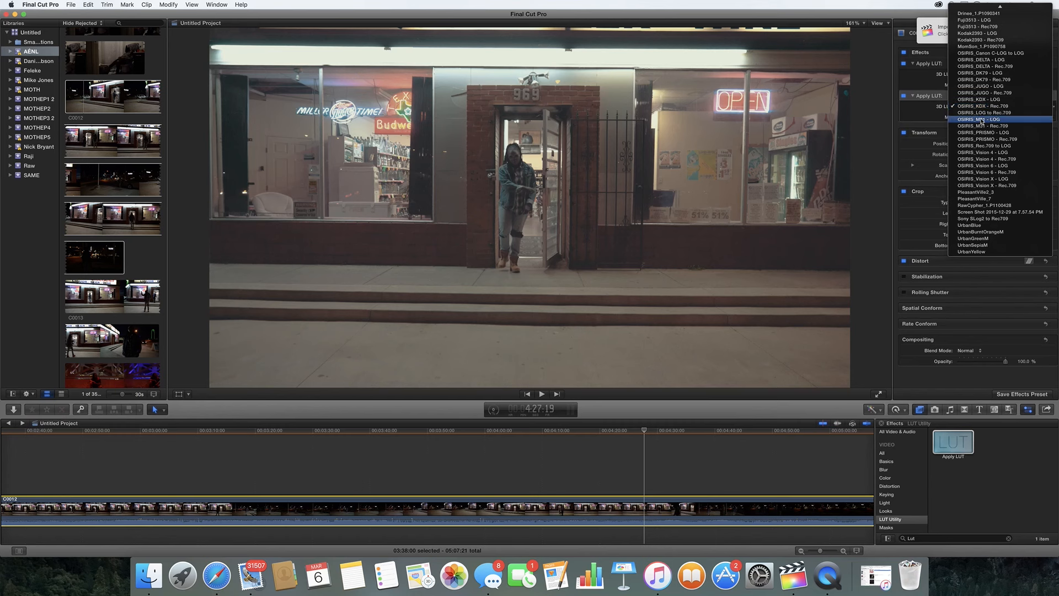
{"action": "left_click", "coordinate": [994, 106]}
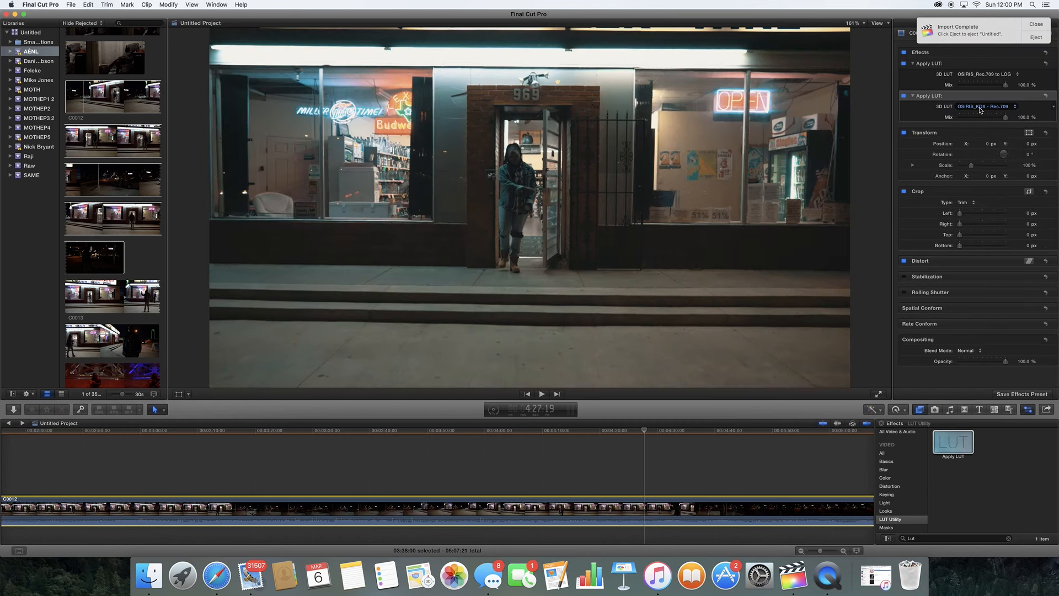
{"action": "left_click", "coordinate": [981, 108]}
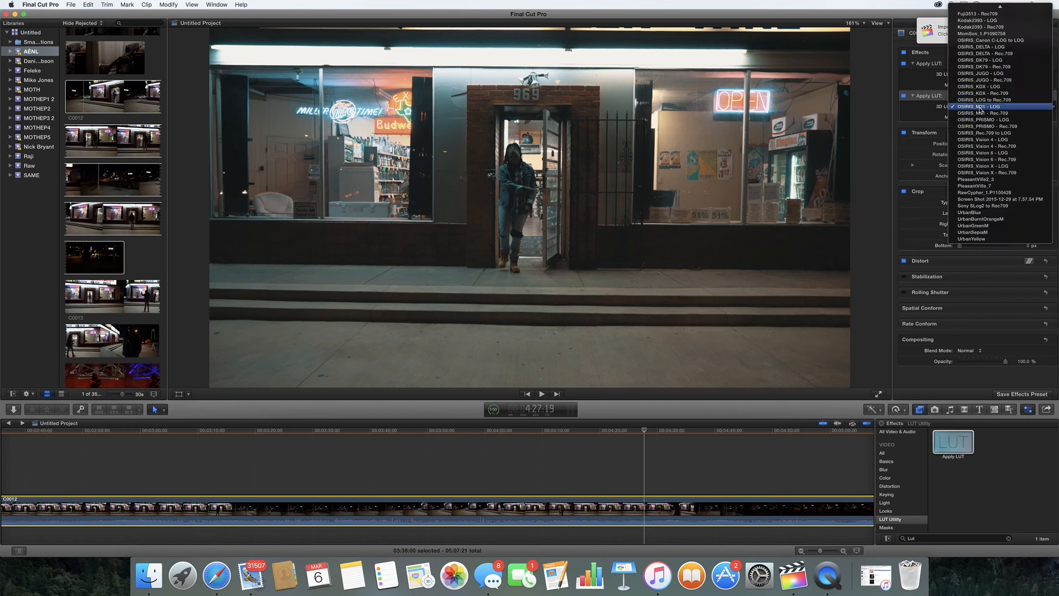
{"action": "left_click", "coordinate": [980, 107]}
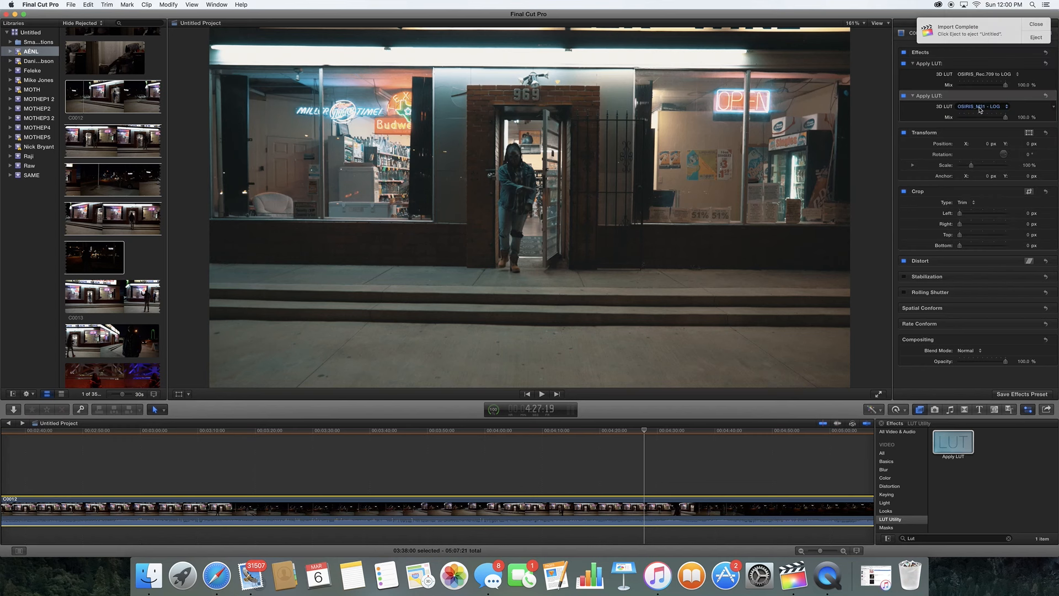
{"action": "left_click", "coordinate": [980, 108]}
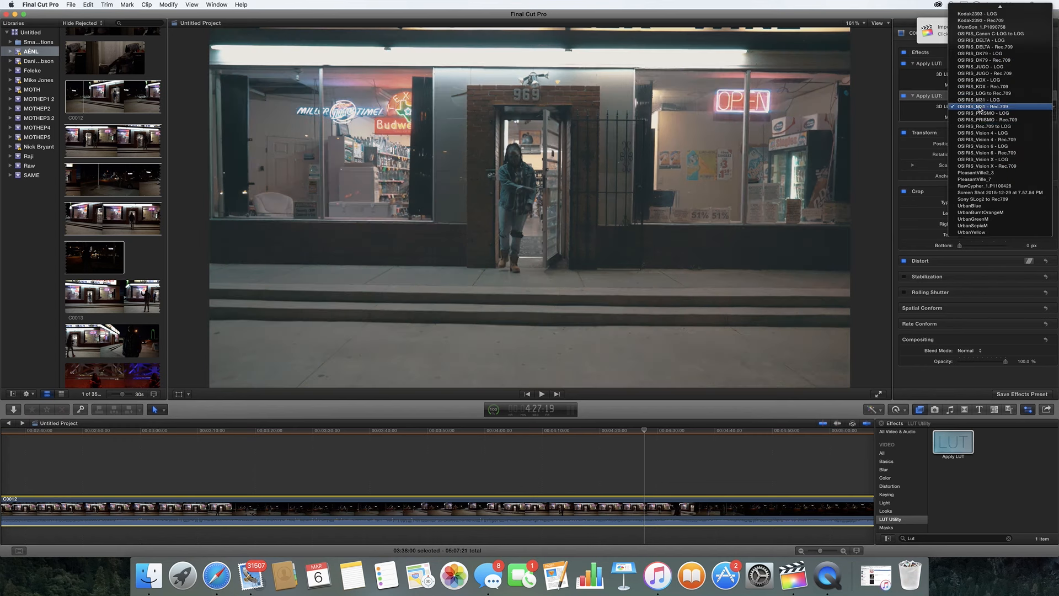
{"action": "left_click", "coordinate": [975, 134]}
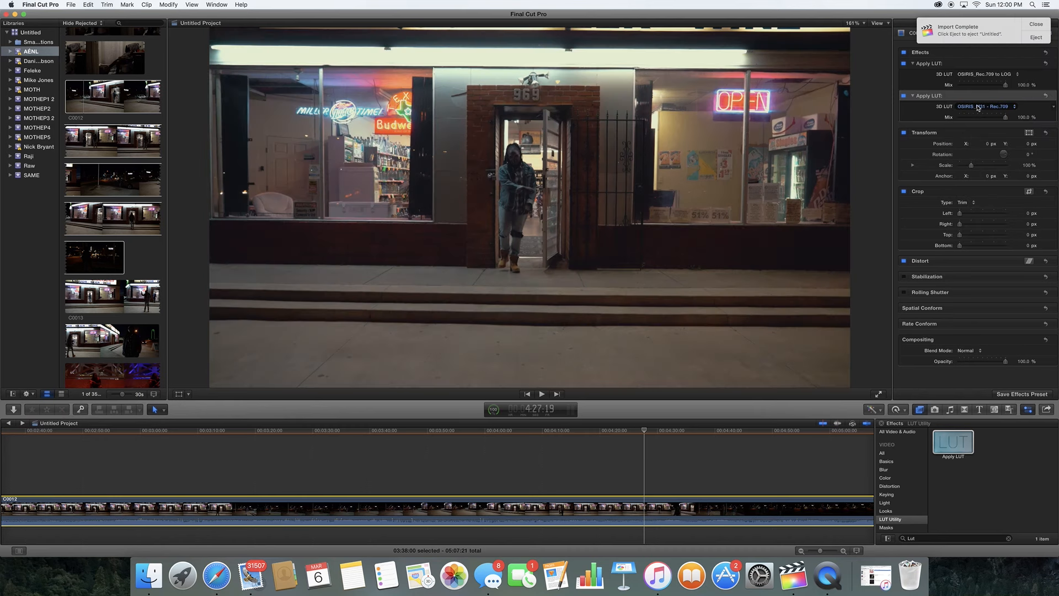
Set the 3D LUT of the second Apply LUT effect to OSIRIS_DK79 - LOG.
{"action": "left_click", "coordinate": [978, 109]}
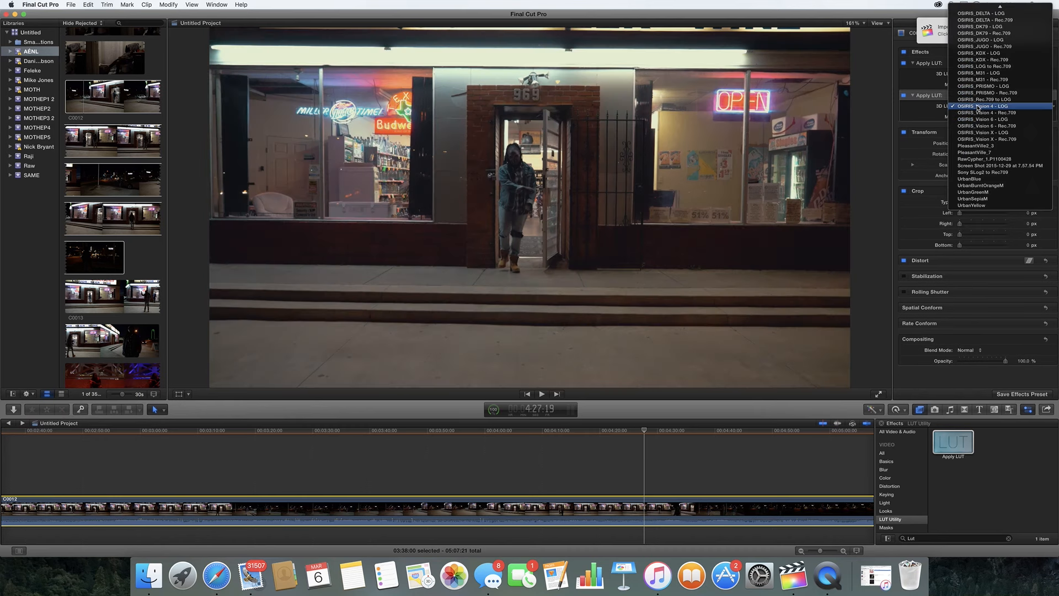
{"action": "scroll", "coordinate": [982, 105], "scroll_direction": "up", "scroll_amount": 5}
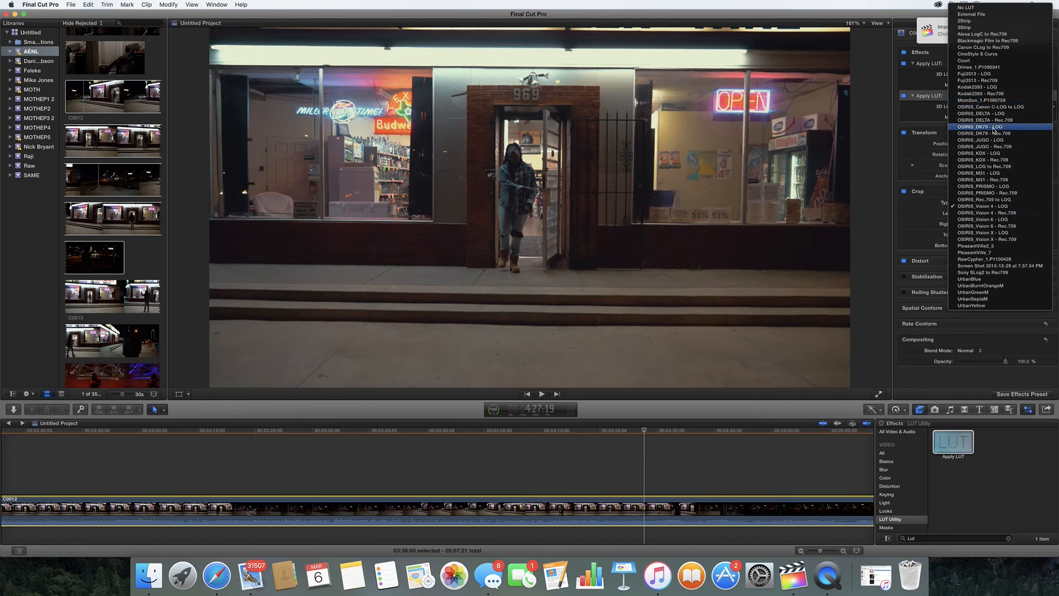
{"action": "left_click", "coordinate": [993, 128]}
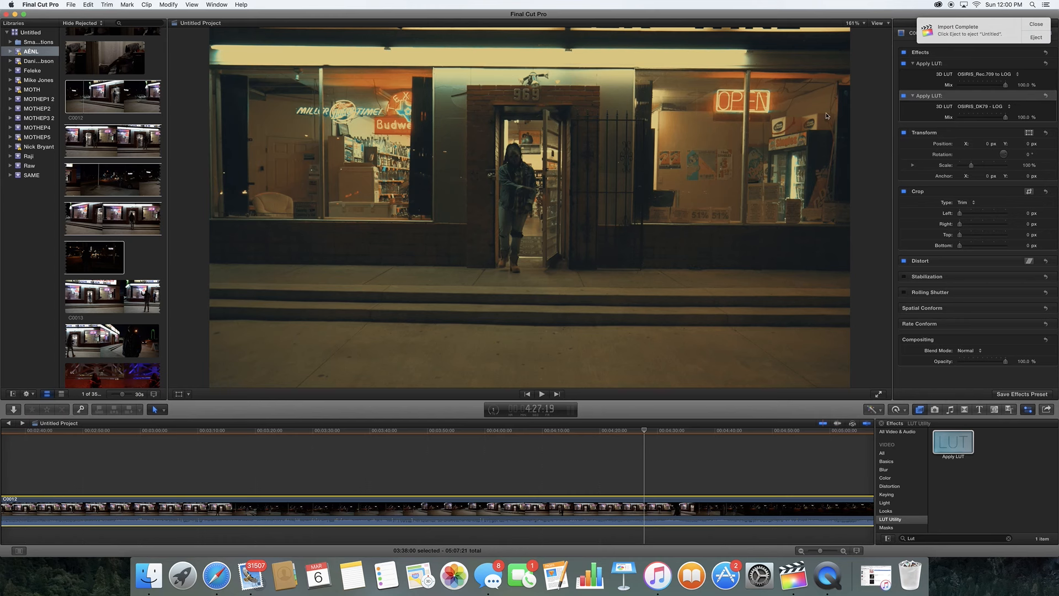
Compare Kodak2393 - Rec709 with OSIRIS_DK79 - LOG in the second Apply LUT effect, returning to OSIRIS_DK79 - LOG.
{"action": "left_click", "coordinate": [999, 107]}
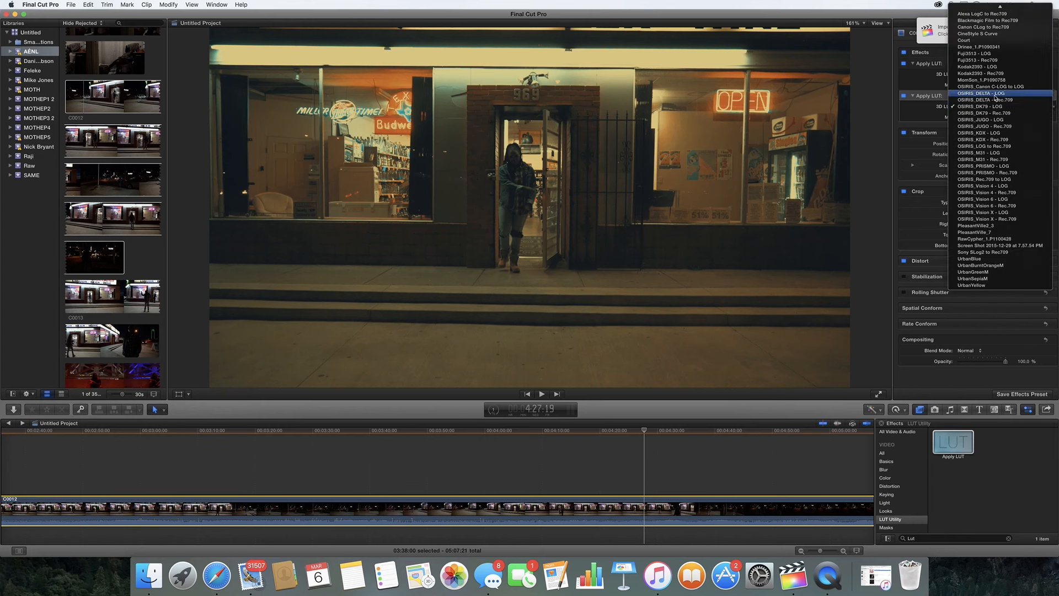
{"action": "scroll", "coordinate": [991, 78], "scroll_direction": "up", "scroll_amount": 1}
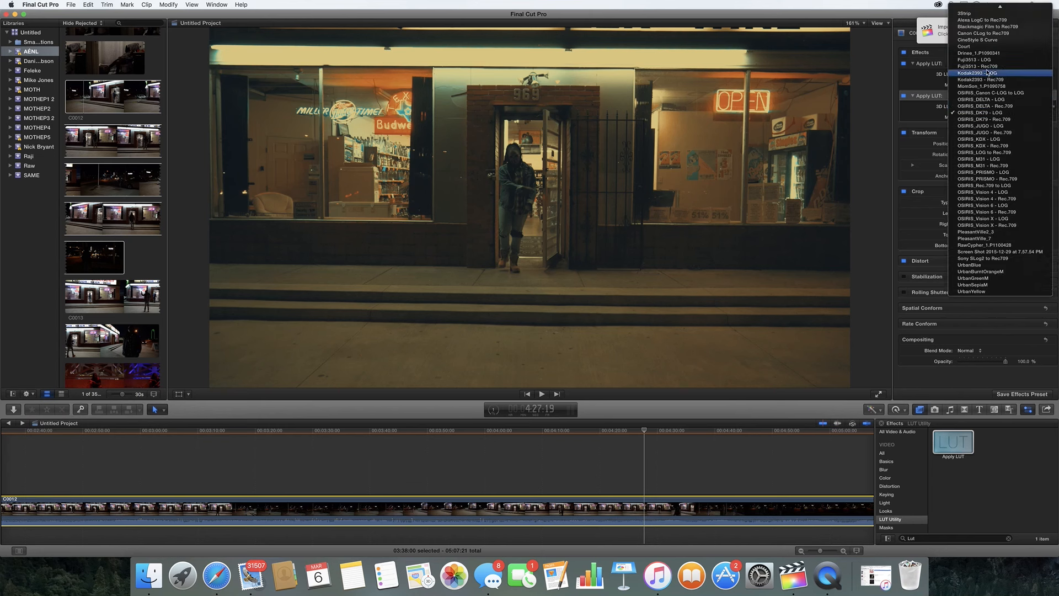
{"action": "left_click", "coordinate": [982, 80]}
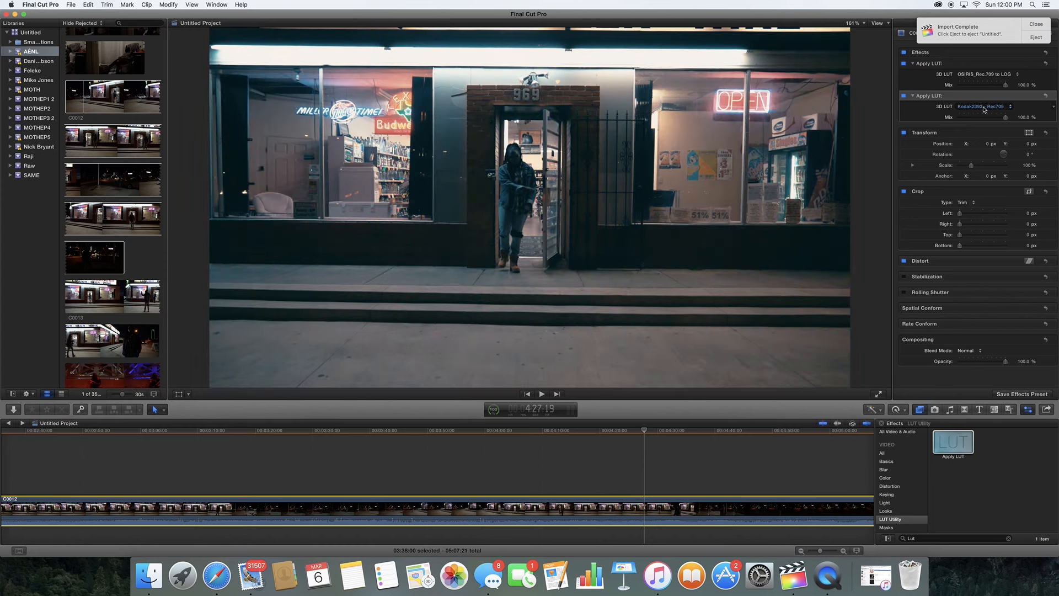
{"action": "left_click", "coordinate": [984, 107]}
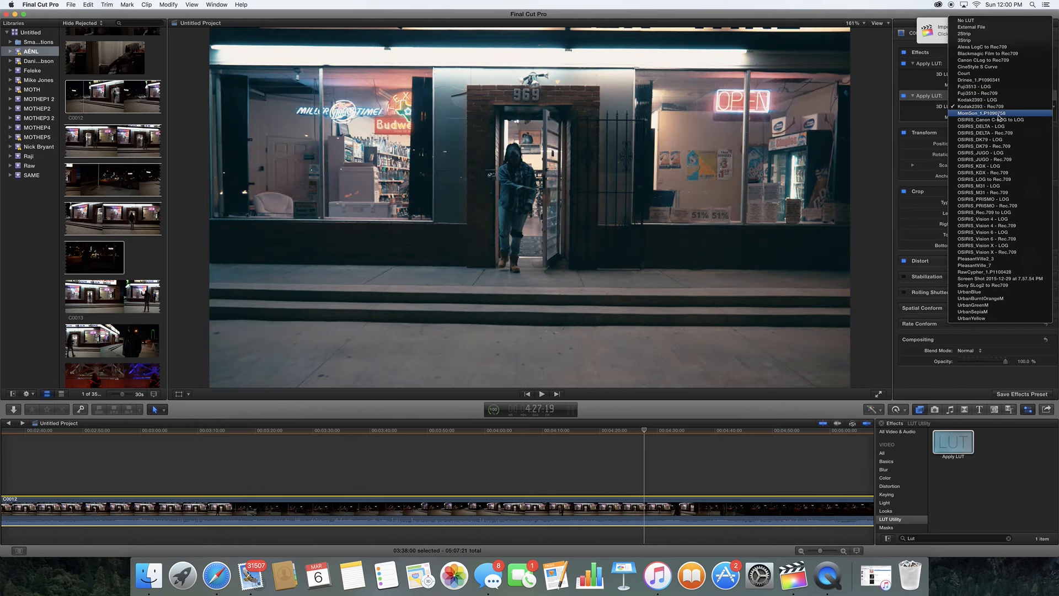
{"action": "left_click", "coordinate": [986, 140]}
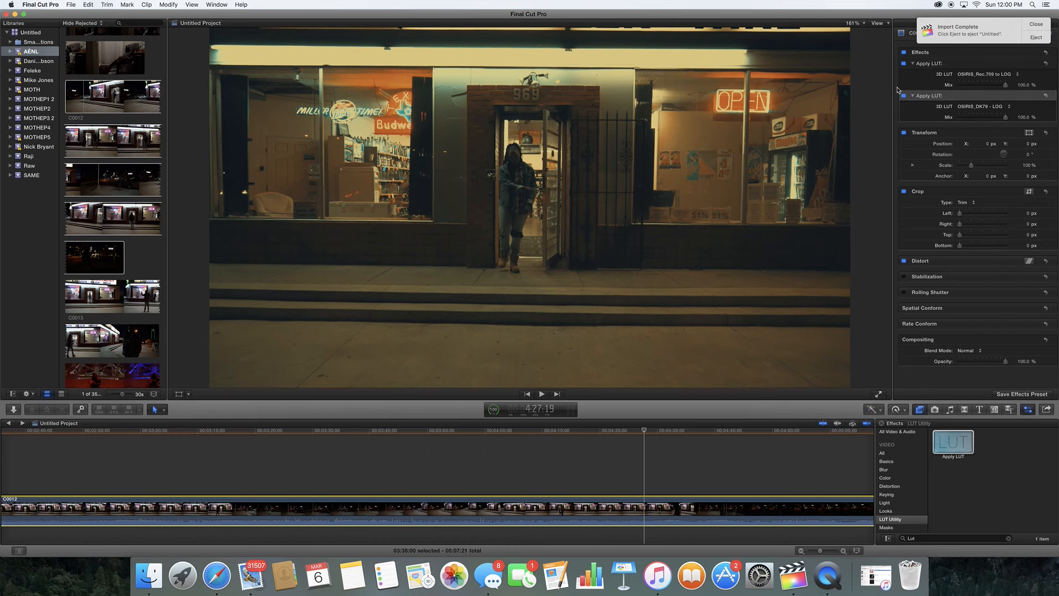
Clear the effects search and add the Color Correction effect from the Color category to clip C0012.
{"action": "left_click", "coordinate": [885, 479]}
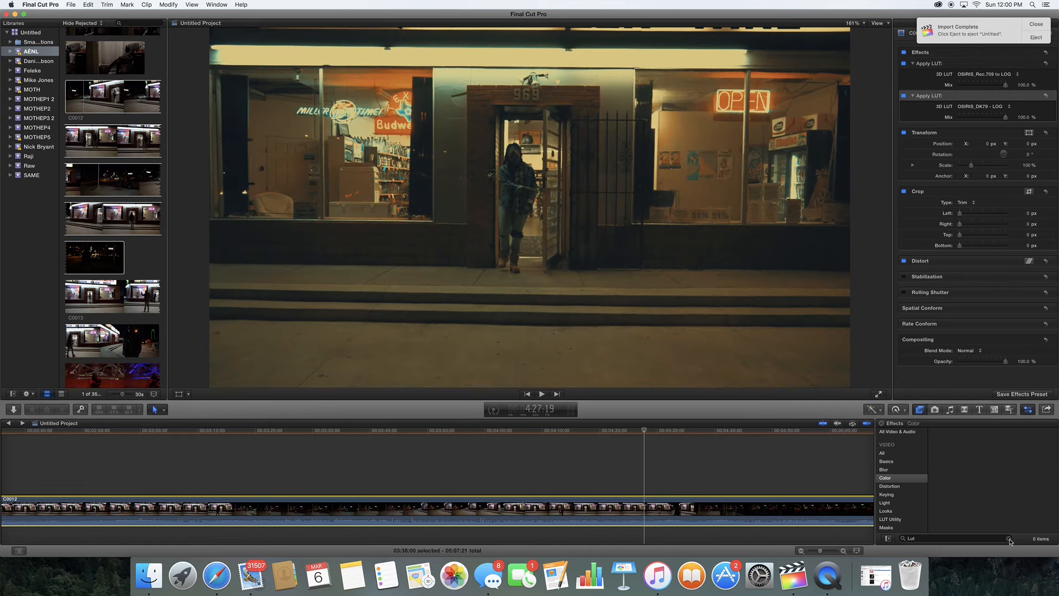
{"action": "left_click", "coordinate": [1010, 539]}
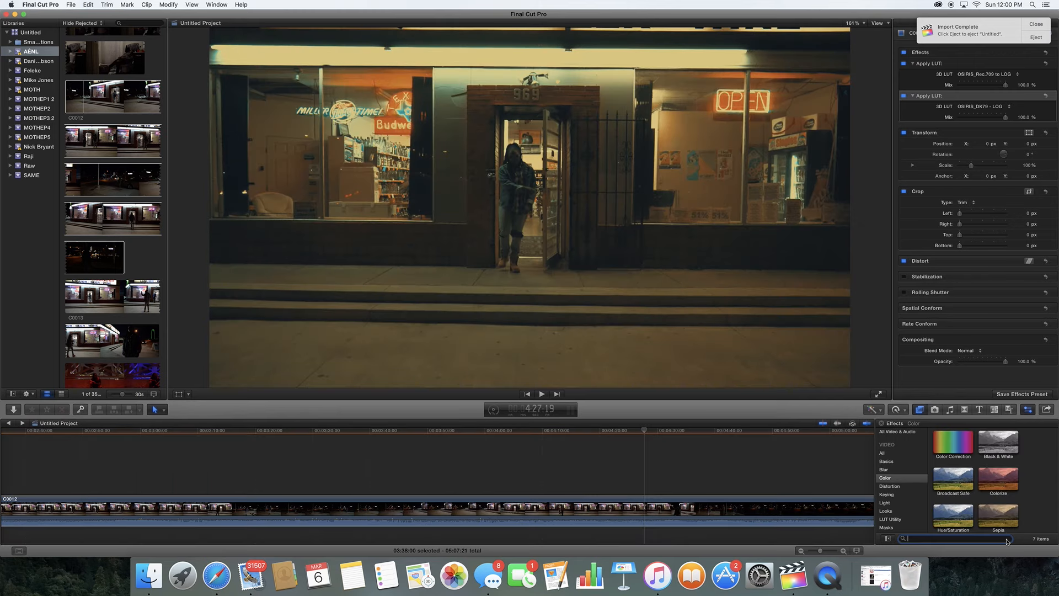
{"action": "left_click", "coordinate": [956, 445]}
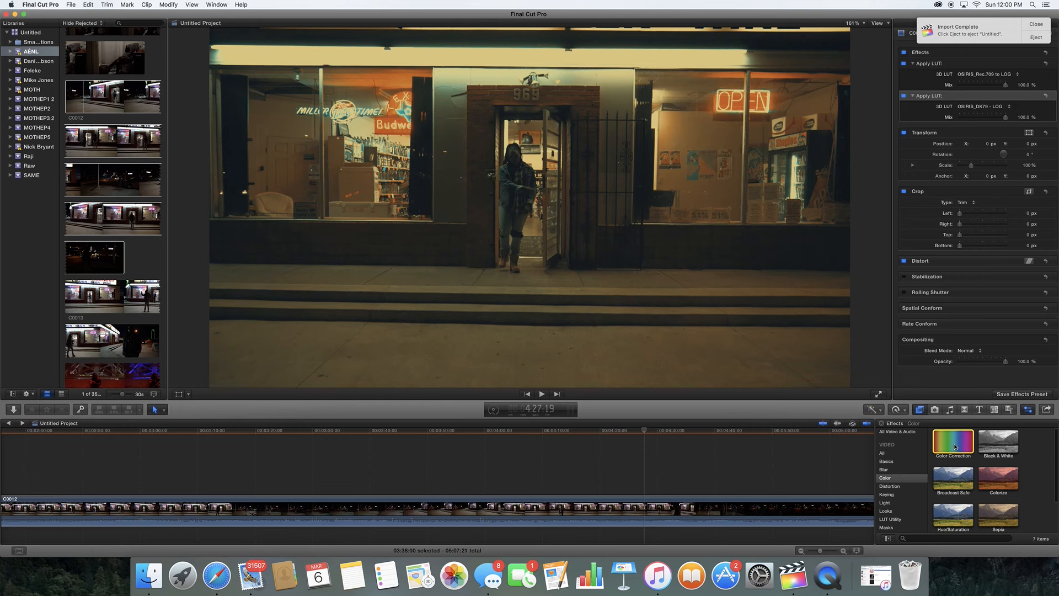
{"action": "left_click", "coordinate": [795, 516]}
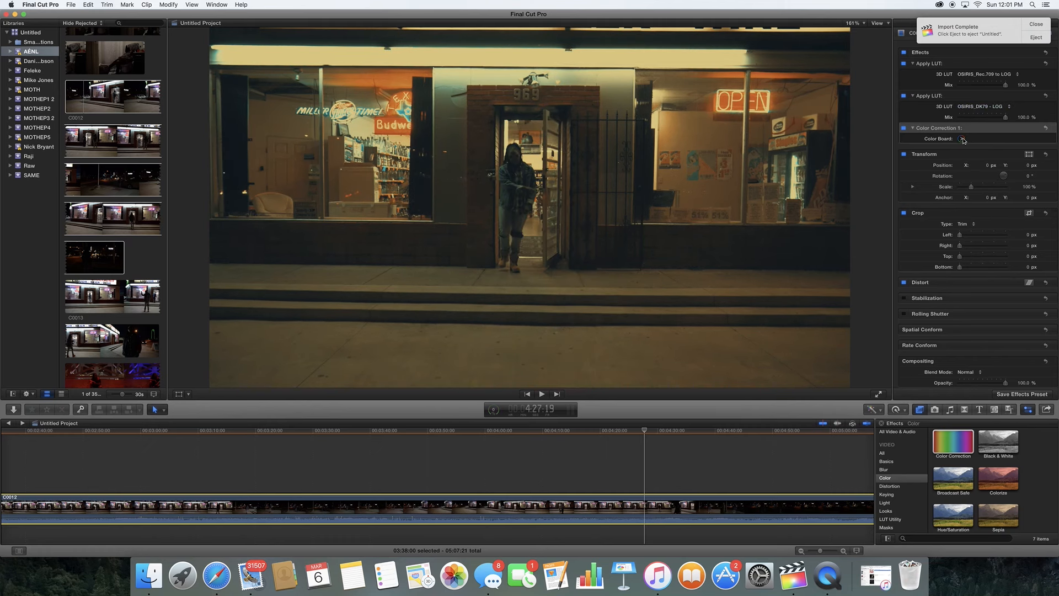
In the Color Board of Color Correction 1, shift the Global color to about 27° at -7%, dismissing the import notification.
{"action": "left_click", "coordinate": [963, 139]}
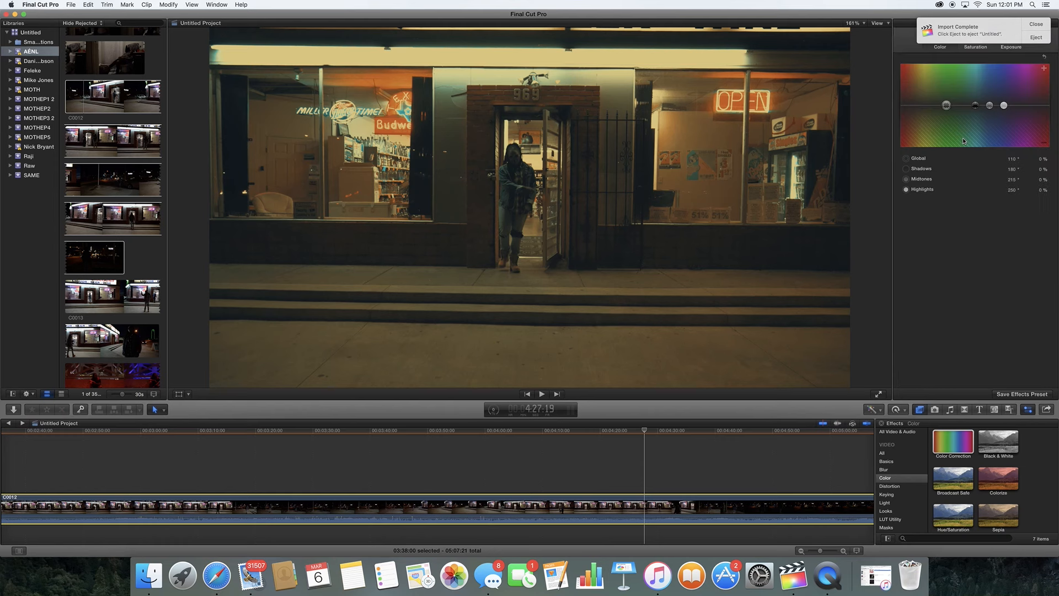
{"action": "left_click", "coordinate": [1044, 27]}
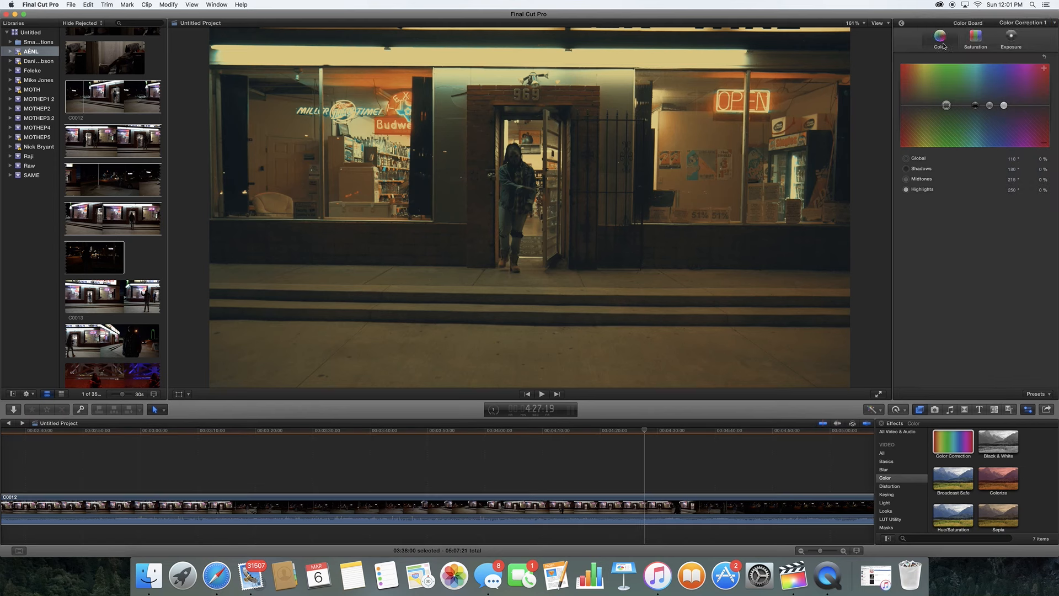
{"action": "left_click", "coordinate": [1021, 23]}
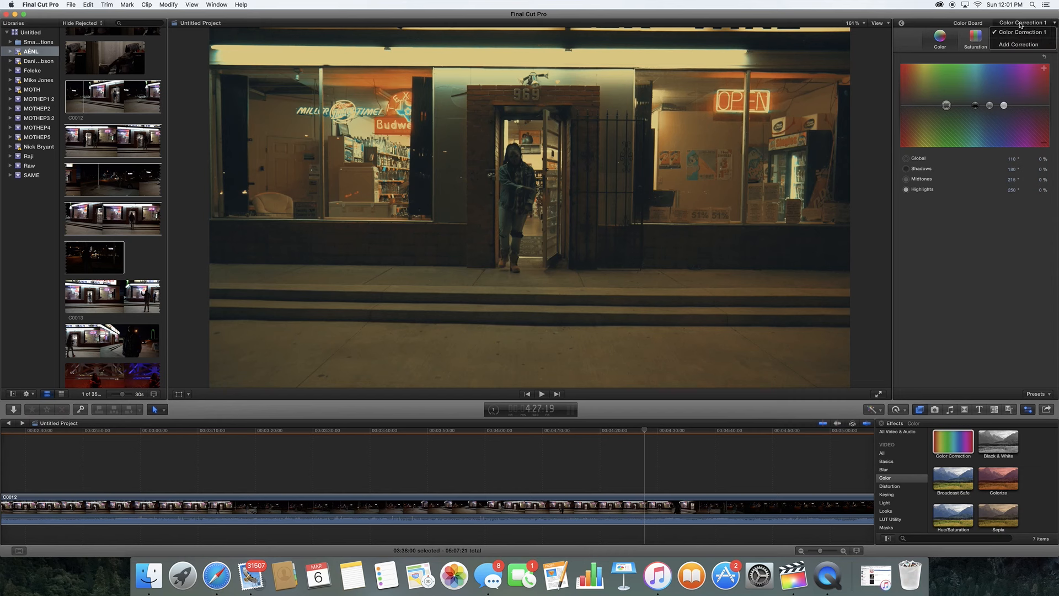
{"action": "left_click", "coordinate": [1020, 32]}
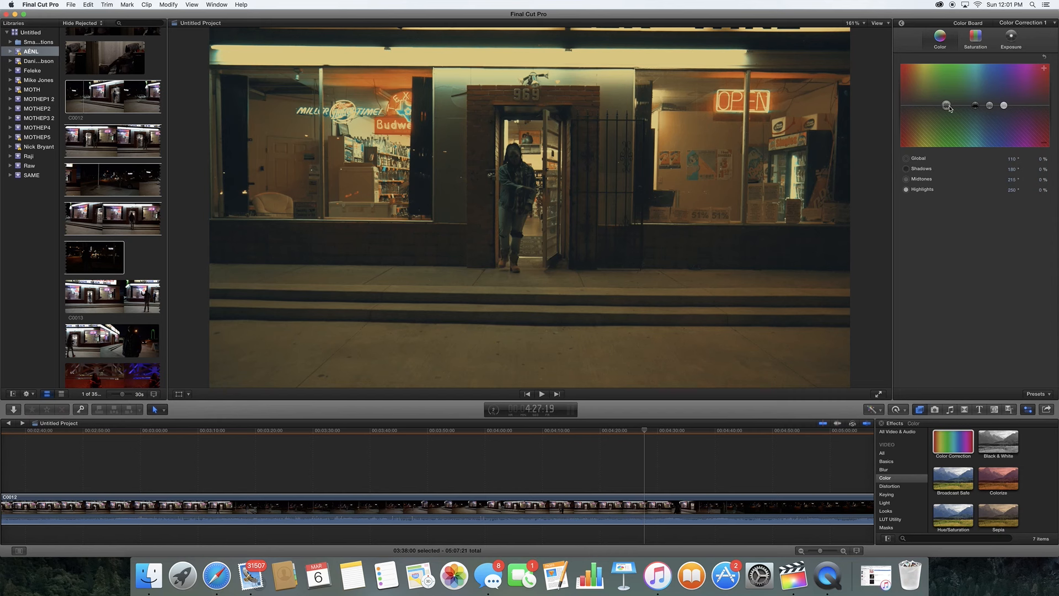
{"action": "left_click_drag", "start_coordinate": [946, 106], "coordinate": [915, 110]}
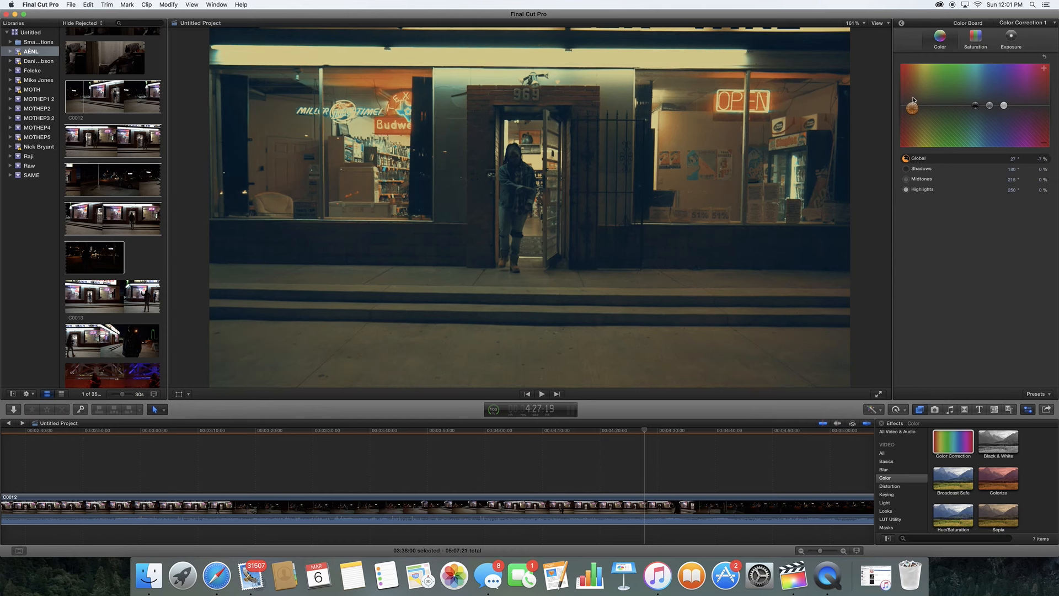
Lower the Mix of the second Apply LUT effect to about 87.4% and reopen the Color Board of Color Correction 1.
{"action": "left_click", "coordinate": [902, 25]}
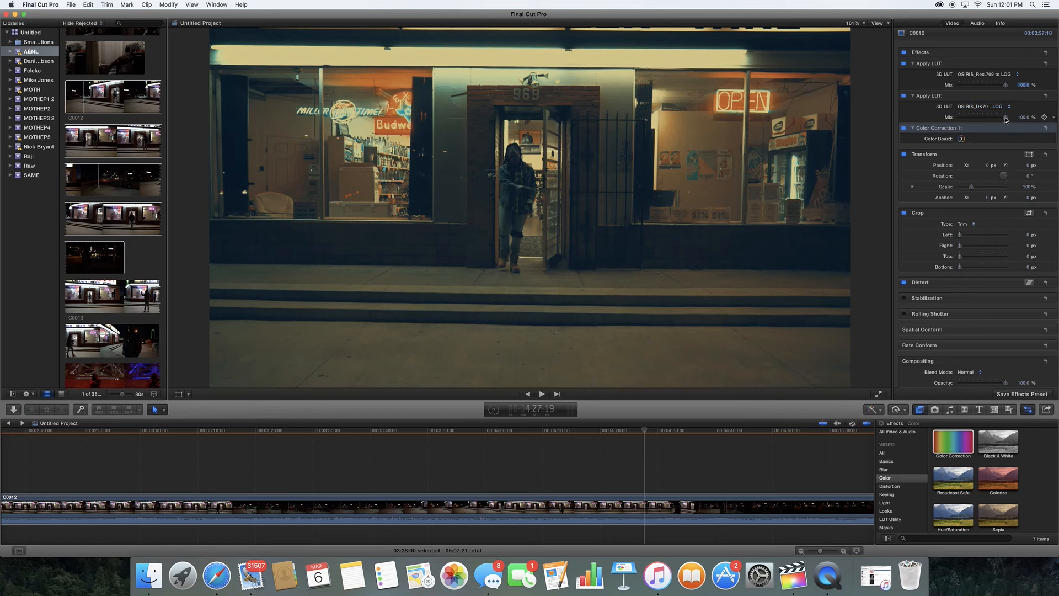
{"action": "left_click_drag", "start_coordinate": [1007, 119], "coordinate": [1001, 121]}
{"action": "left_click", "coordinate": [960, 140]}
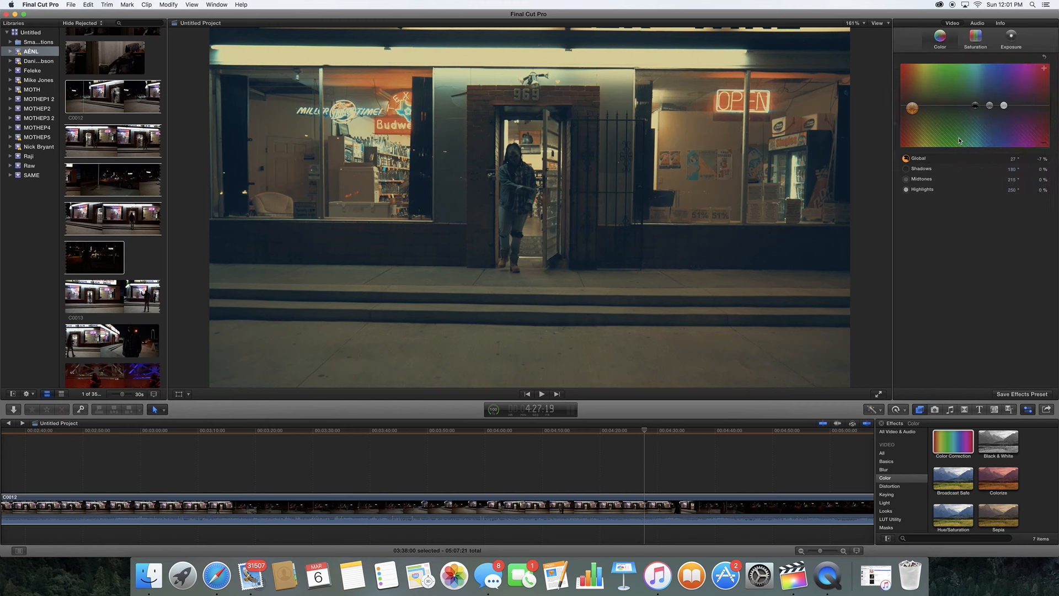
In Color Correction 1, shift the Global color to about 22° at -2% and the Midtones color to about 66° at -7%.
{"action": "left_click", "coordinate": [912, 106]}
{"action": "left_click_drag", "start_coordinate": [911, 106], "coordinate": [911, 108]}
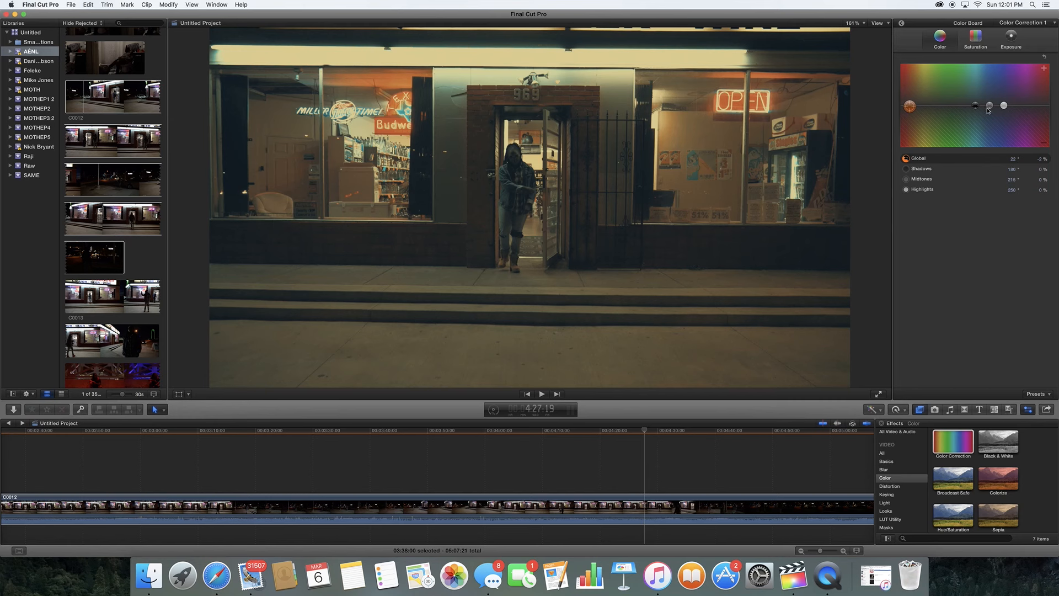
{"action": "left_click_drag", "start_coordinate": [990, 106], "coordinate": [930, 111]}
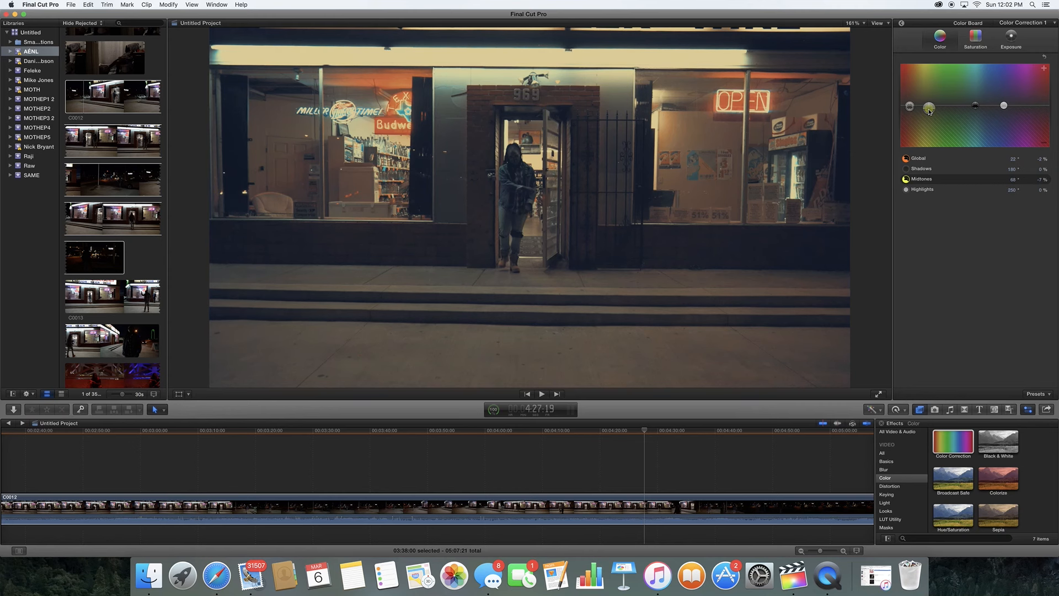
{"action": "left_click_drag", "start_coordinate": [931, 111], "coordinate": [931, 111]}
In Color Correction 1, shift the Shadows color to about 125° at 4% and the Highlights color to about 37° at 14%.
{"action": "left_click_drag", "start_coordinate": [977, 108], "coordinate": [955, 106]}
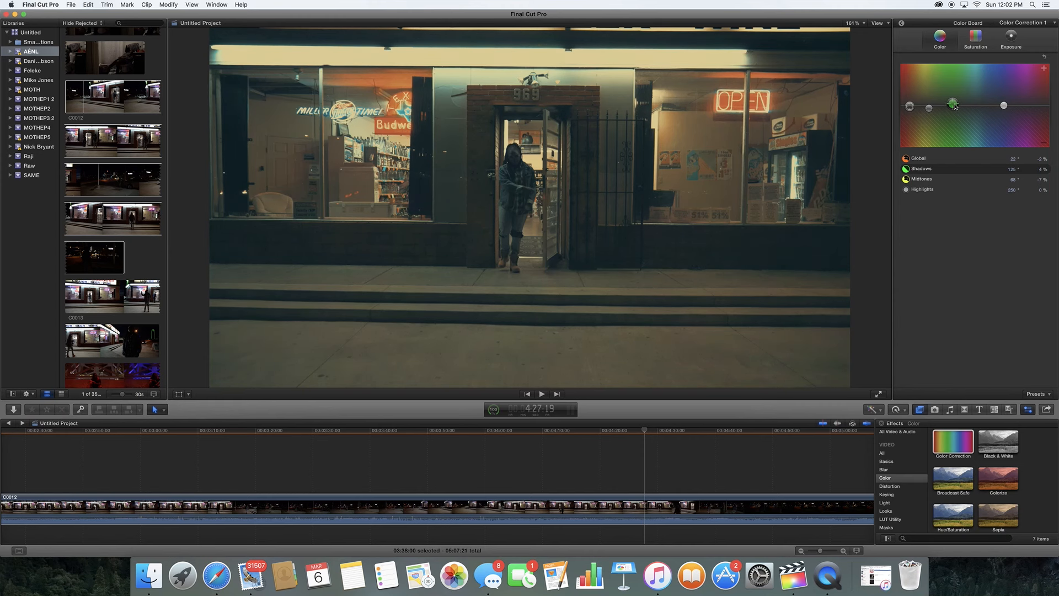
{"action": "left_click_drag", "start_coordinate": [956, 107], "coordinate": [917, 101]}
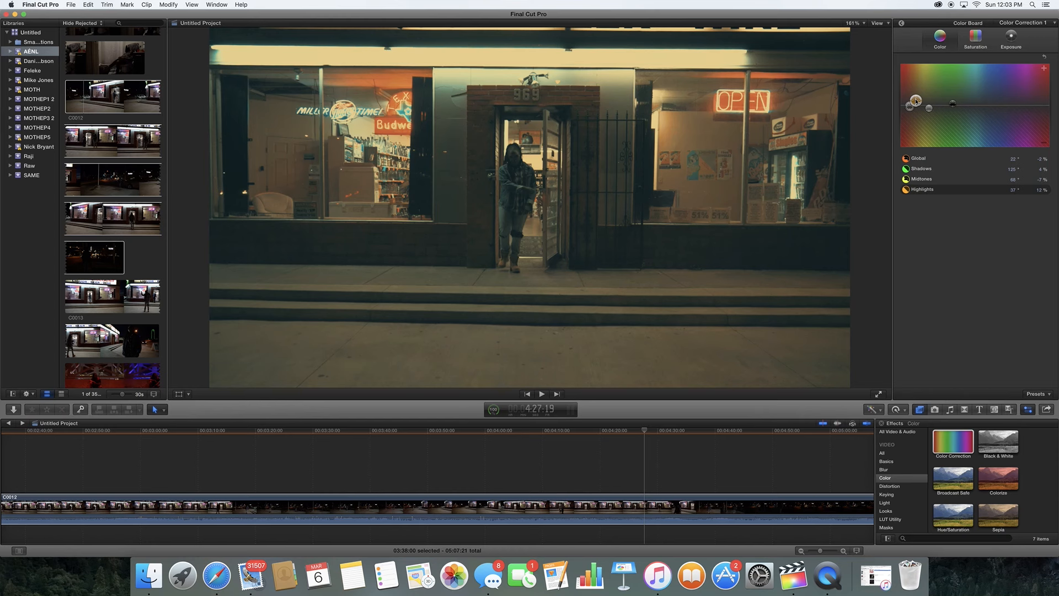
{"action": "left_click_drag", "start_coordinate": [916, 101], "coordinate": [916, 100]}
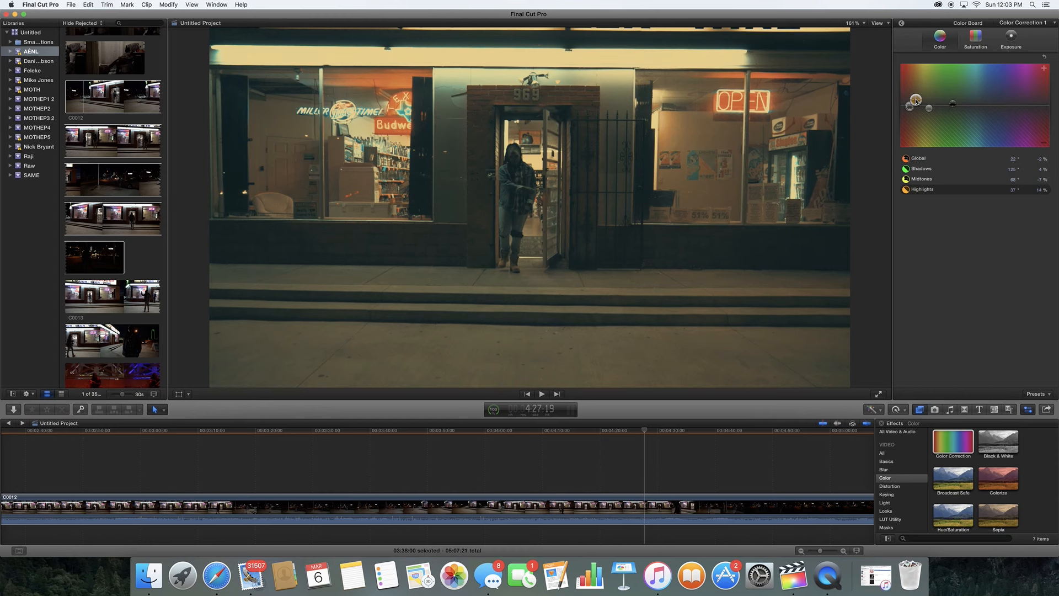
In Color Correction 1, reduce saturation to about -20% for Shadows and -6% for Midtones, and raise the Highlights saturation.
{"action": "left_click", "coordinate": [978, 41]}
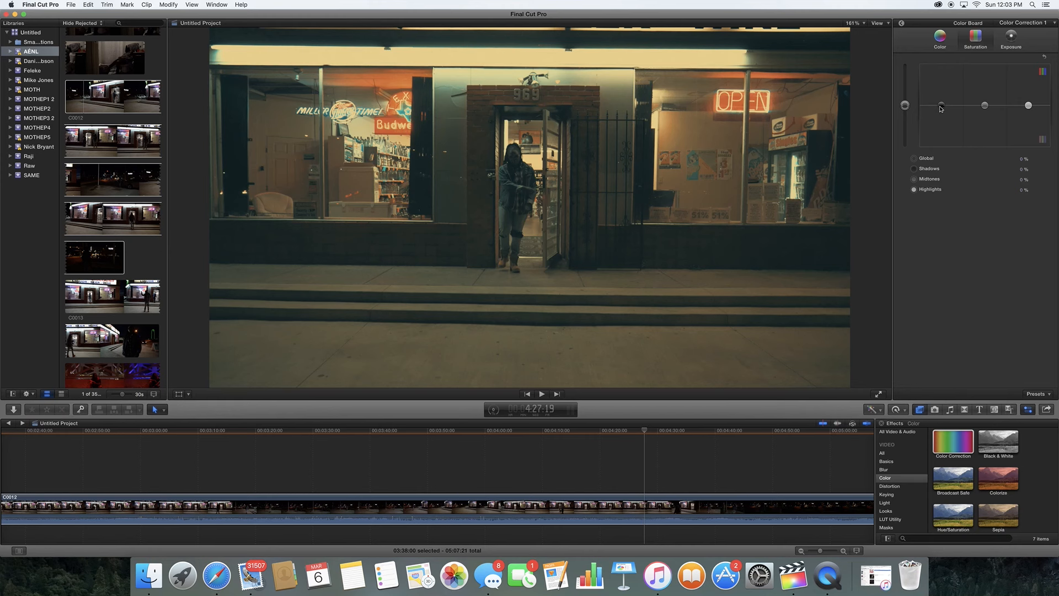
{"action": "left_click", "coordinate": [941, 107]}
{"action": "left_click_drag", "start_coordinate": [940, 120], "coordinate": [940, 119]}
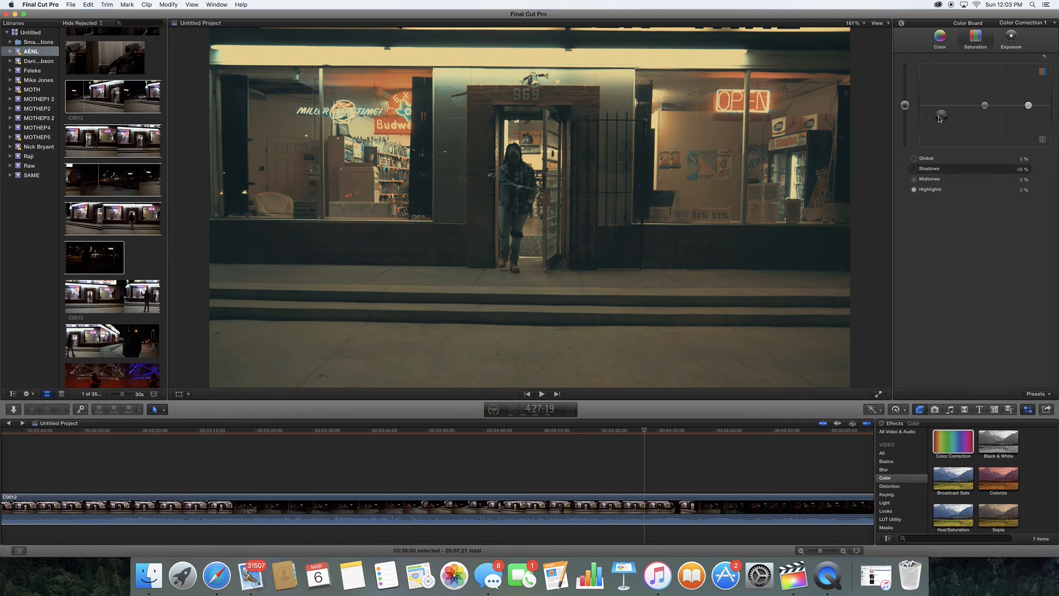
{"action": "left_click_drag", "start_coordinate": [940, 119], "coordinate": [940, 117]}
{"action": "left_click", "coordinate": [985, 106]}
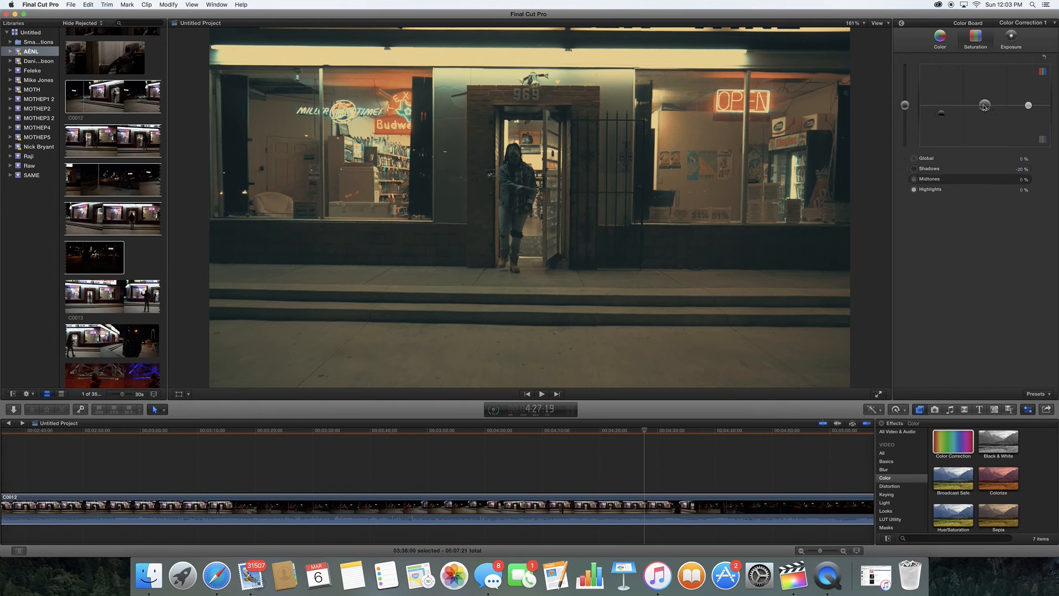
{"action": "left_click_drag", "start_coordinate": [984, 111], "coordinate": [985, 109]}
{"action": "left_click", "coordinate": [1029, 106]}
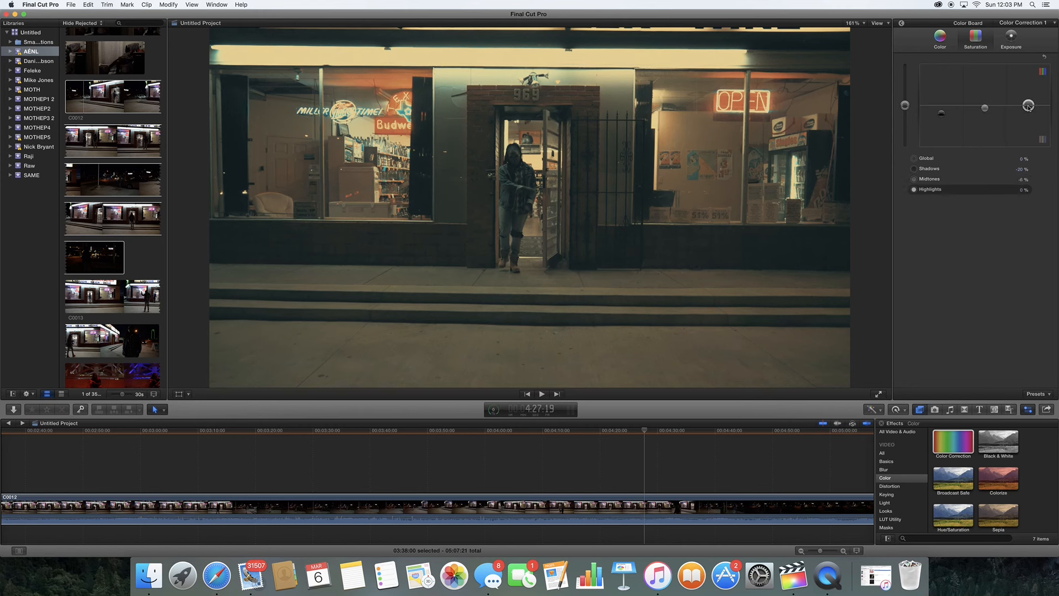
{"action": "left_click_drag", "start_coordinate": [1028, 105], "coordinate": [1029, 96]}
Return to the color adjustments and add a second color correction to clip C0012.
{"action": "left_click", "coordinate": [941, 38]}
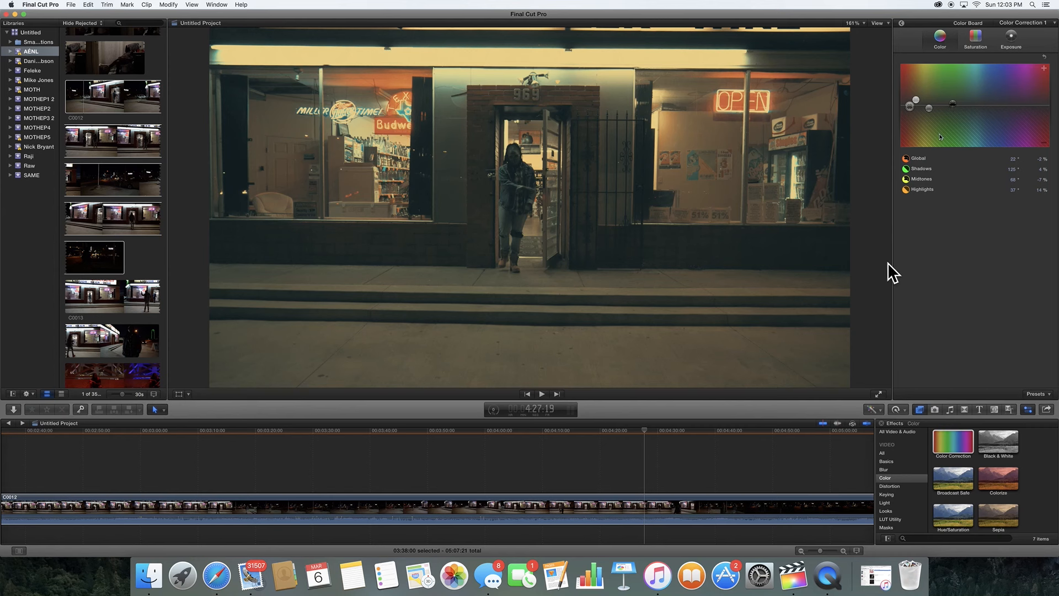
{"action": "left_click", "coordinate": [1030, 23]}
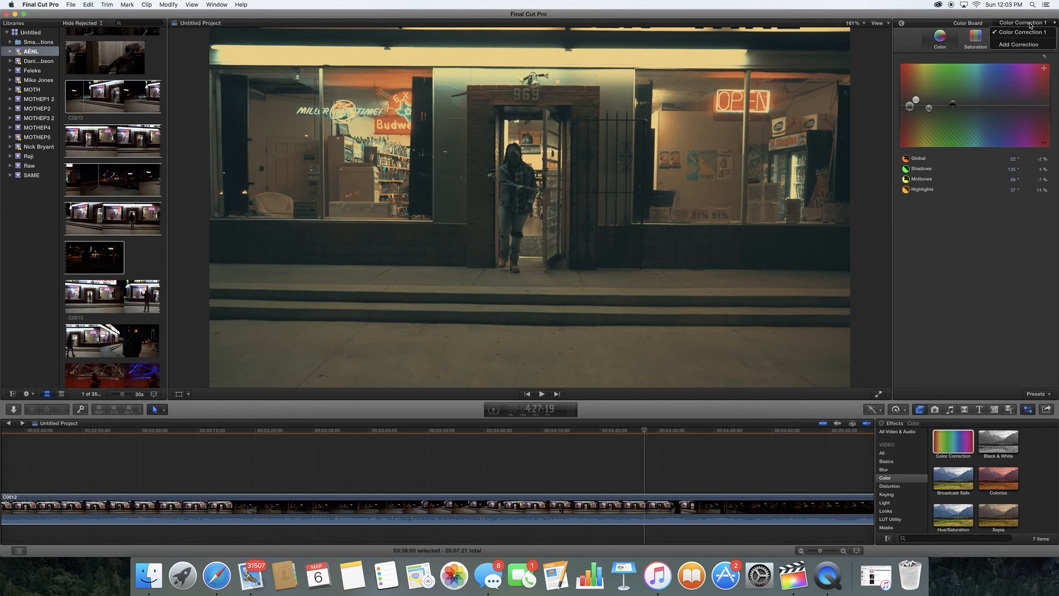
{"action": "left_click", "coordinate": [1018, 45]}
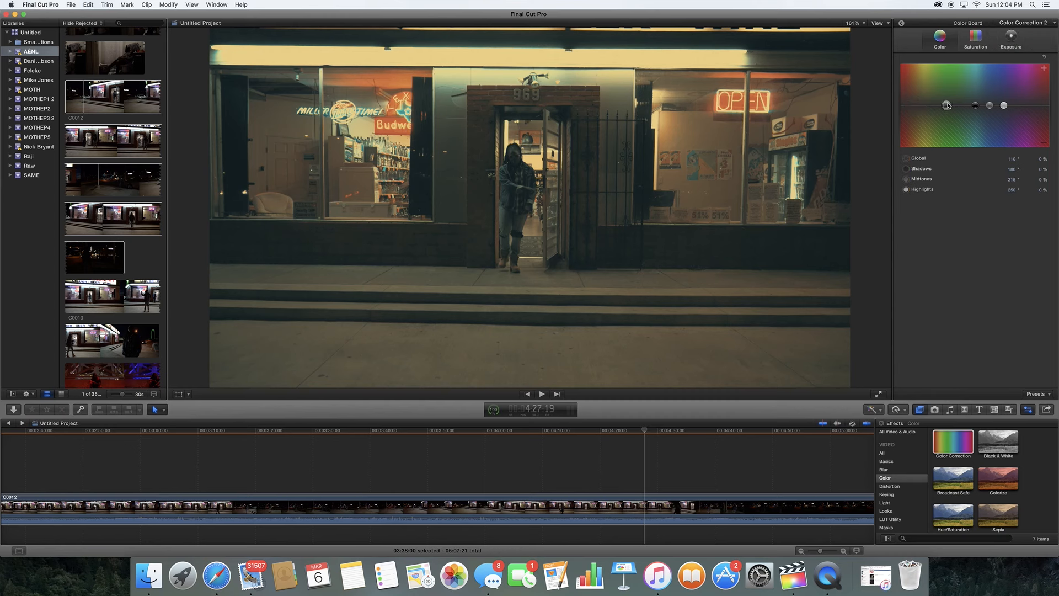
In Color Correction 2, shift the Global color to about 27° at -1% and the Midtones color to about 107° at 3%.
{"action": "left_click_drag", "start_coordinate": [947, 105], "coordinate": [914, 108]}
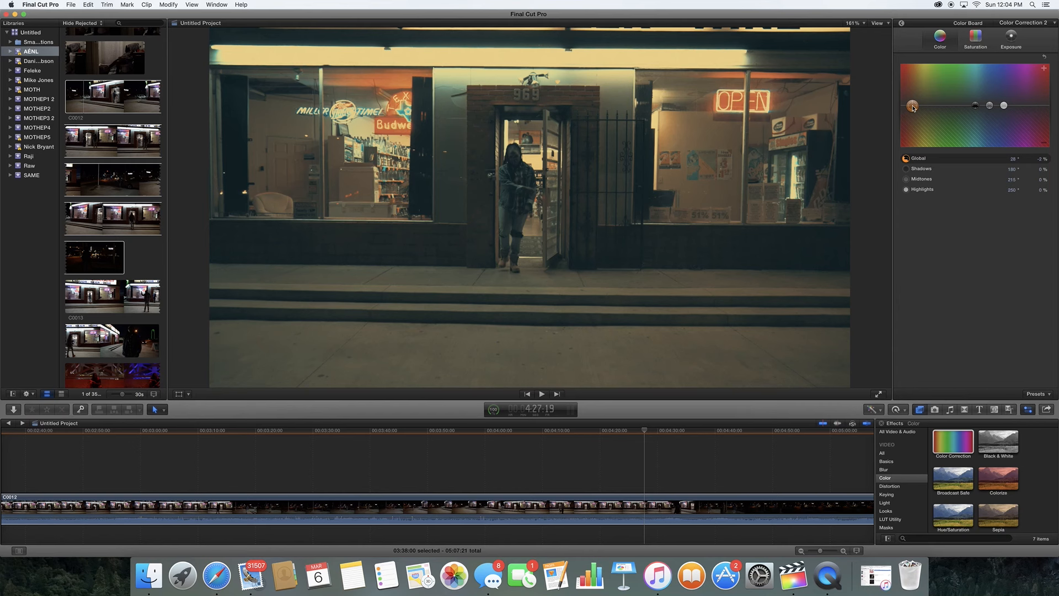
{"action": "left_click_drag", "start_coordinate": [913, 108], "coordinate": [913, 109]}
{"action": "left_click_drag", "start_coordinate": [911, 108], "coordinate": [913, 108]}
{"action": "left_click", "coordinate": [990, 106]}
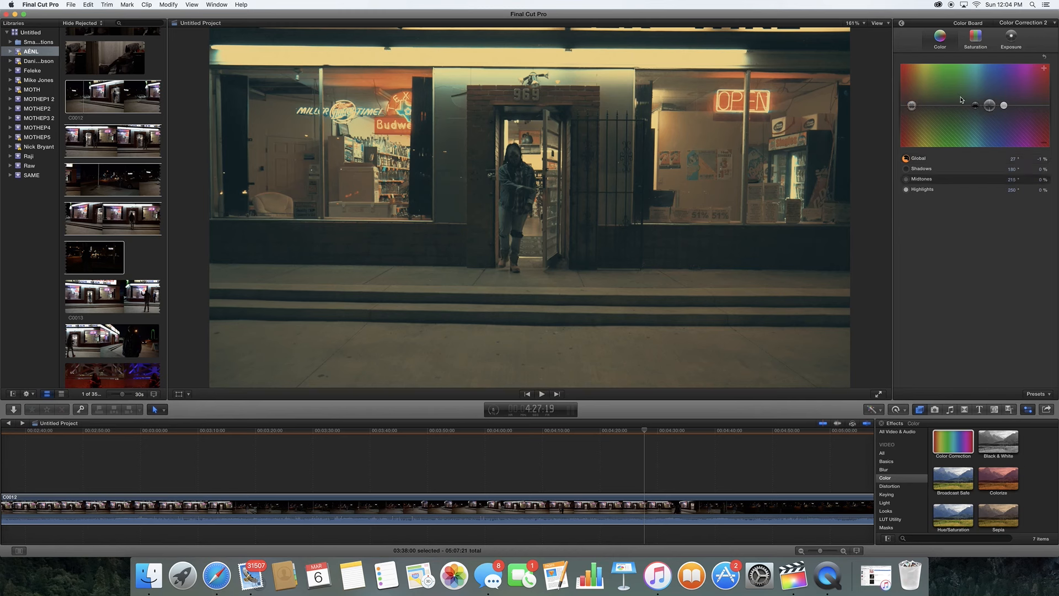
{"action": "left_click_drag", "start_coordinate": [953, 102], "coordinate": [946, 105]}
{"action": "left_click_drag", "start_coordinate": [946, 105], "coordinate": [946, 104]}
{"action": "left_click_drag", "start_coordinate": [946, 105], "coordinate": [946, 106]}
Try blue, red and green tints on the Highlights color of Color Correction 2, settling on a mild red tint.
{"action": "left_click", "coordinate": [1005, 106]}
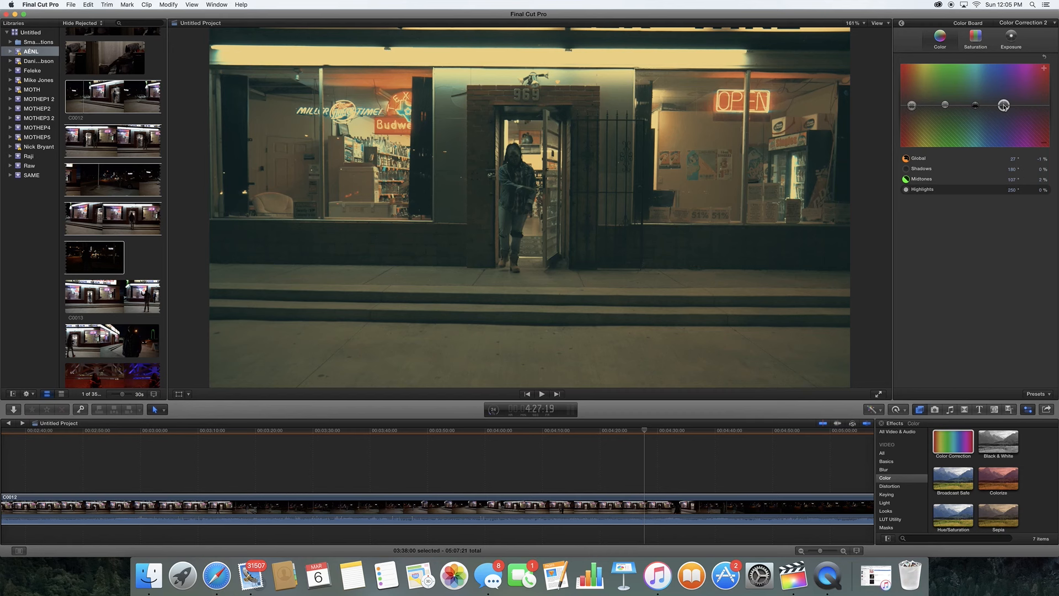
{"action": "left_click_drag", "start_coordinate": [1005, 106], "coordinate": [1006, 100]}
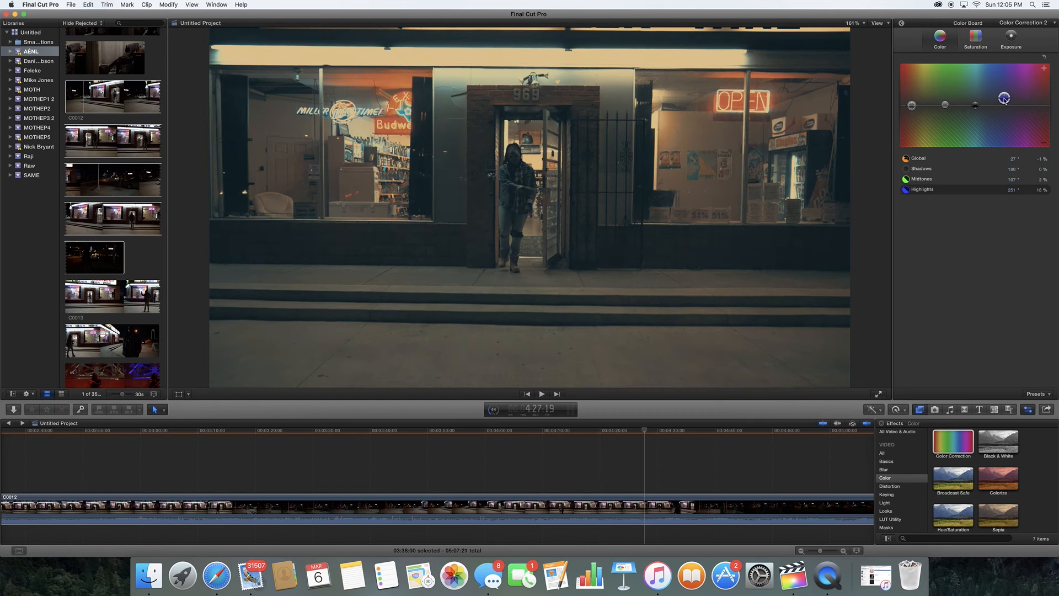
{"action": "left_click_drag", "start_coordinate": [1005, 99], "coordinate": [1047, 98]}
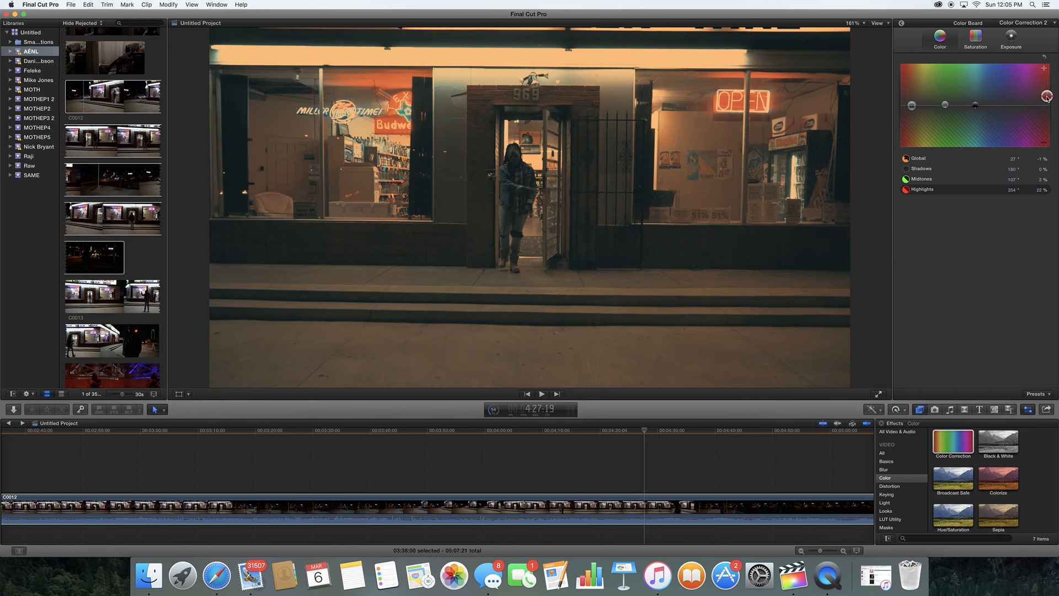
{"action": "left_click_drag", "start_coordinate": [1048, 98], "coordinate": [955, 91]}
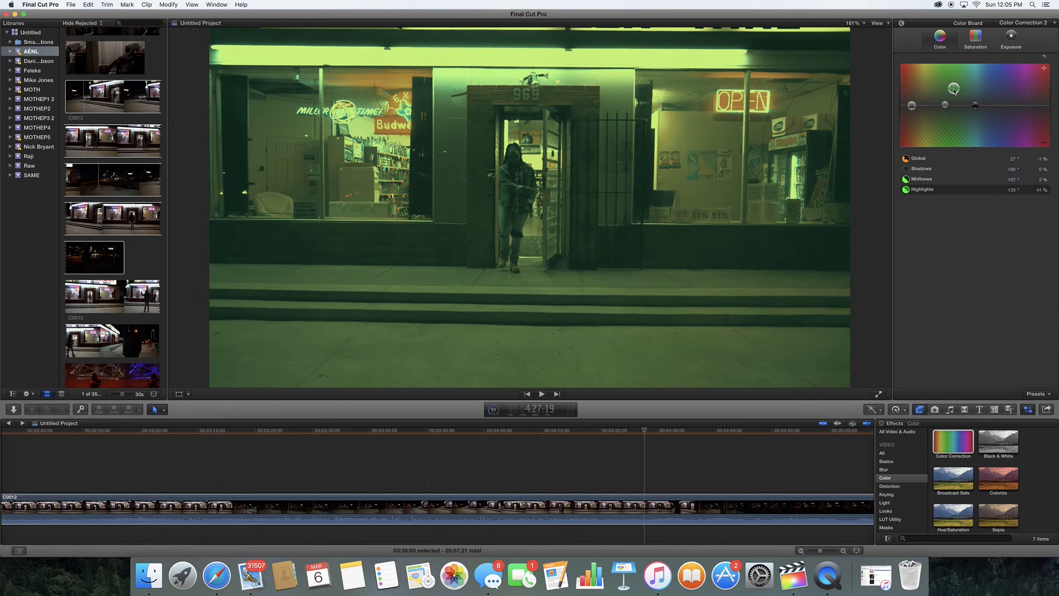
{"action": "left_click_drag", "start_coordinate": [955, 91], "coordinate": [918, 95]}
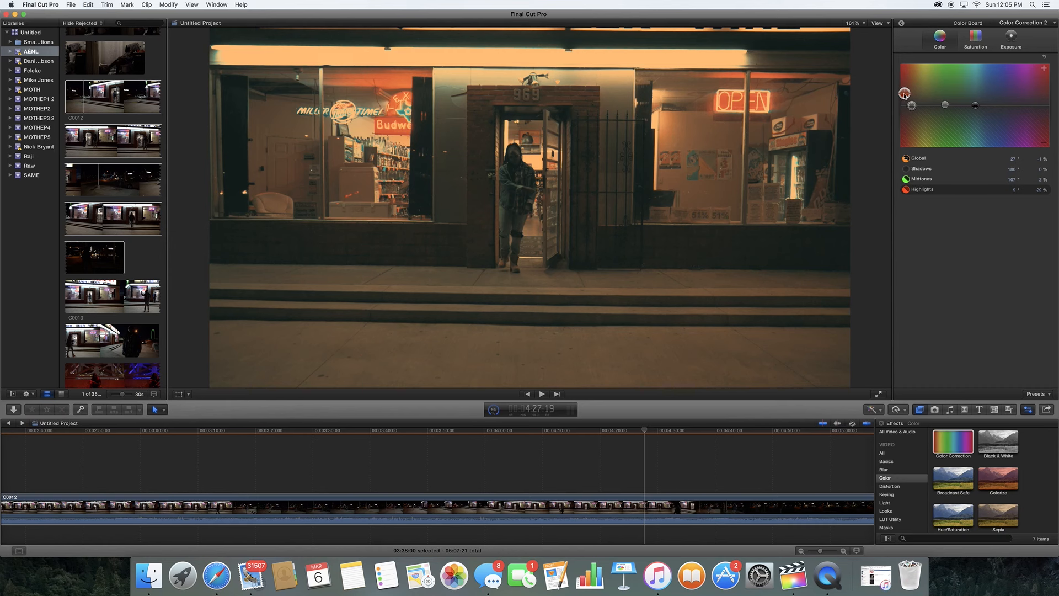
{"action": "left_click_drag", "start_coordinate": [905, 94], "coordinate": [900, 100]}
Lower the Midtones exposure of Color Correction 2 to -7%.
{"action": "left_click", "coordinate": [1010, 39]}
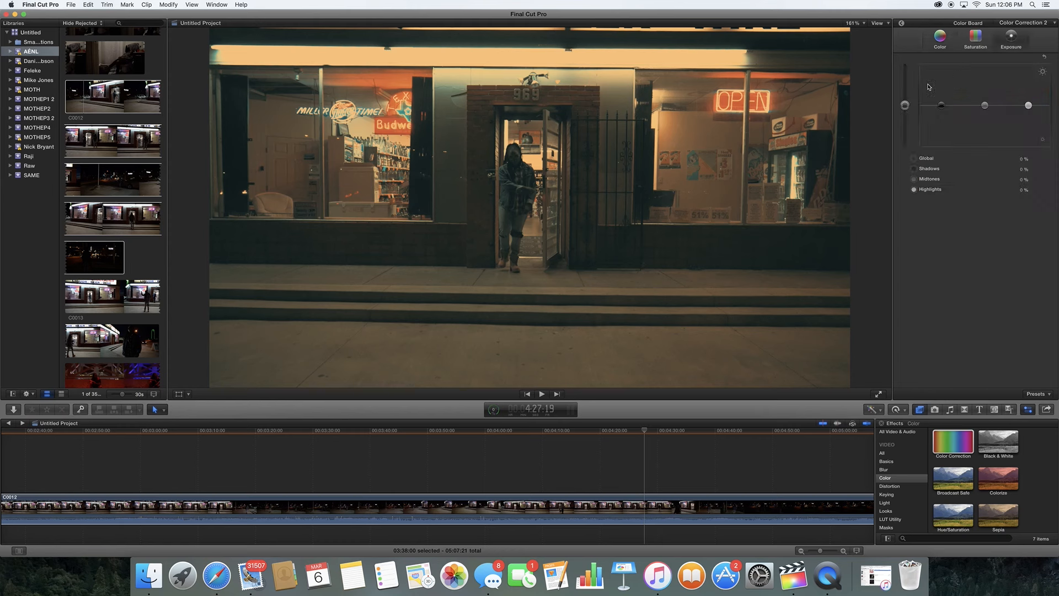
{"action": "left_click", "coordinate": [985, 106]}
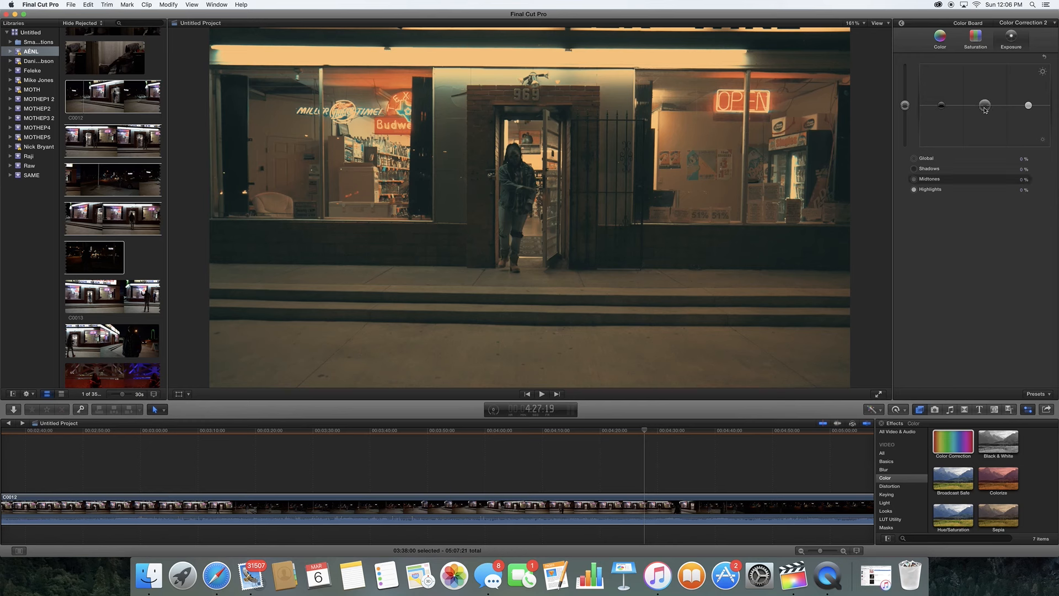
{"action": "left_click_drag", "start_coordinate": [985, 111], "coordinate": [986, 113]}
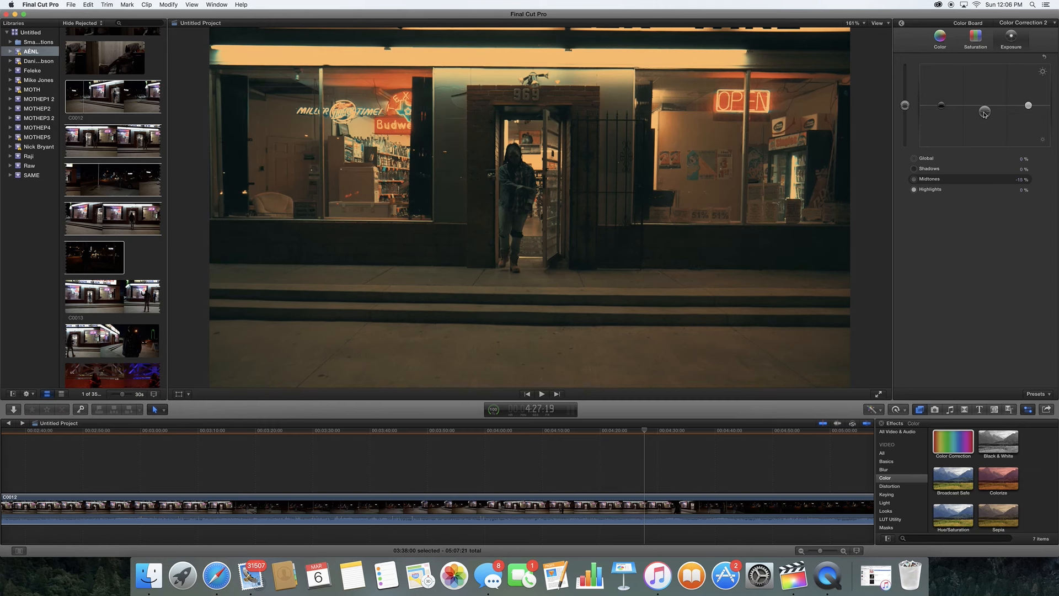
{"action": "left_click_drag", "start_coordinate": [986, 114], "coordinate": [985, 111]}
{"action": "key", "text": "XF86MonBrightnessUp"}
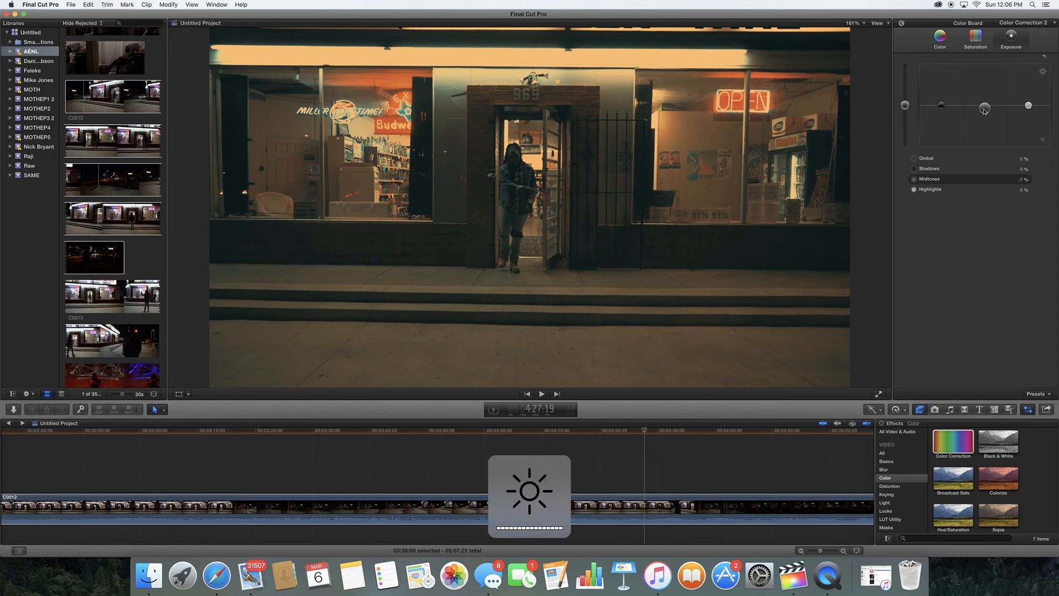
{"action": "key", "text": "XF86MonBrightnessUp"}
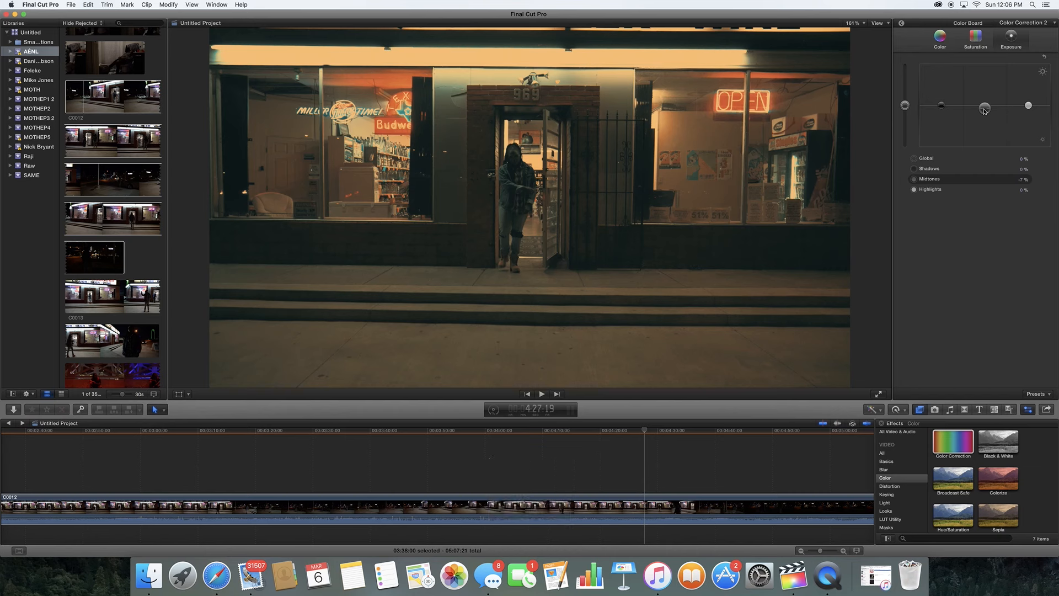
{"action": "key", "text": "XF86MonBrightnessDown"}
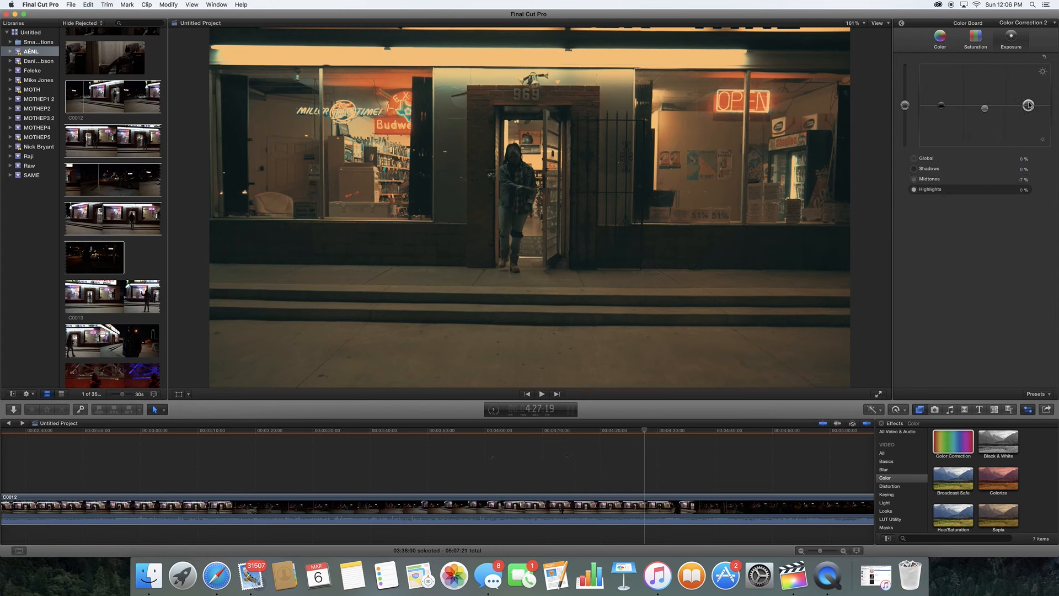
Lower the Highlights exposure of Color Correction 2 to about -12%.
{"action": "left_click_drag", "start_coordinate": [1029, 104], "coordinate": [1030, 112]}
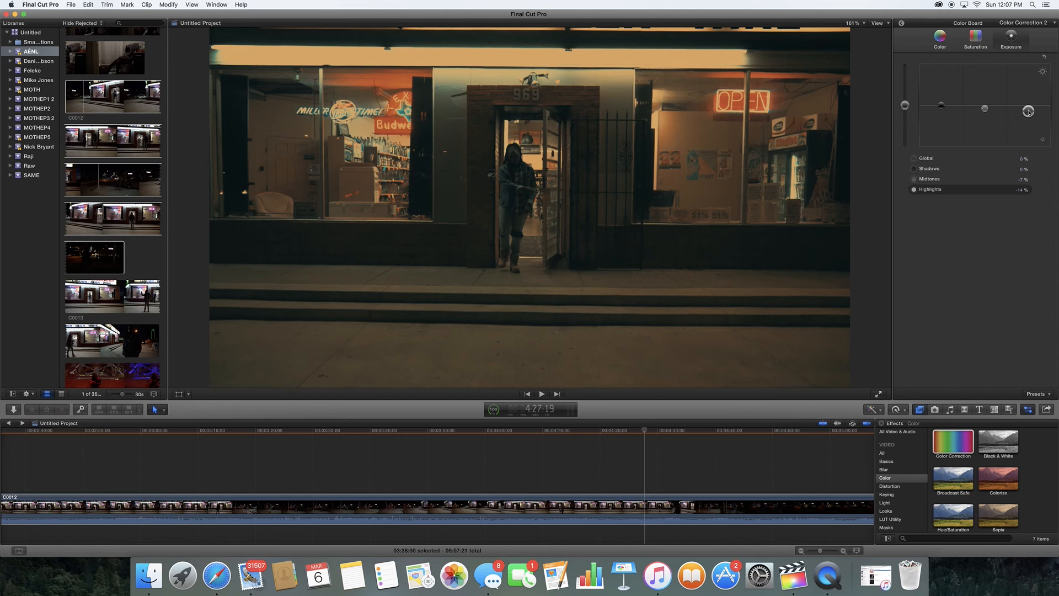
{"action": "left_click_drag", "start_coordinate": [1030, 112], "coordinate": [1030, 110]}
{"action": "left_click", "coordinate": [985, 109]}
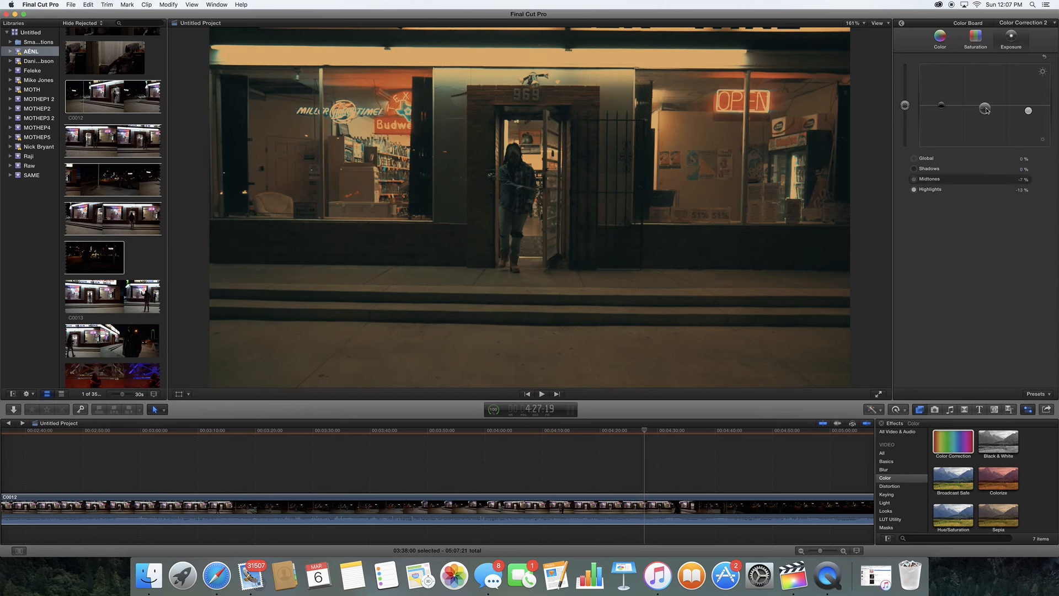
Try slightly lowering the Shadows exposure of Color Correction 2, returning Shadows and Global exposure to 0%.
{"action": "left_click", "coordinate": [941, 105]}
{"action": "left_click_drag", "start_coordinate": [943, 108], "coordinate": [944, 110]}
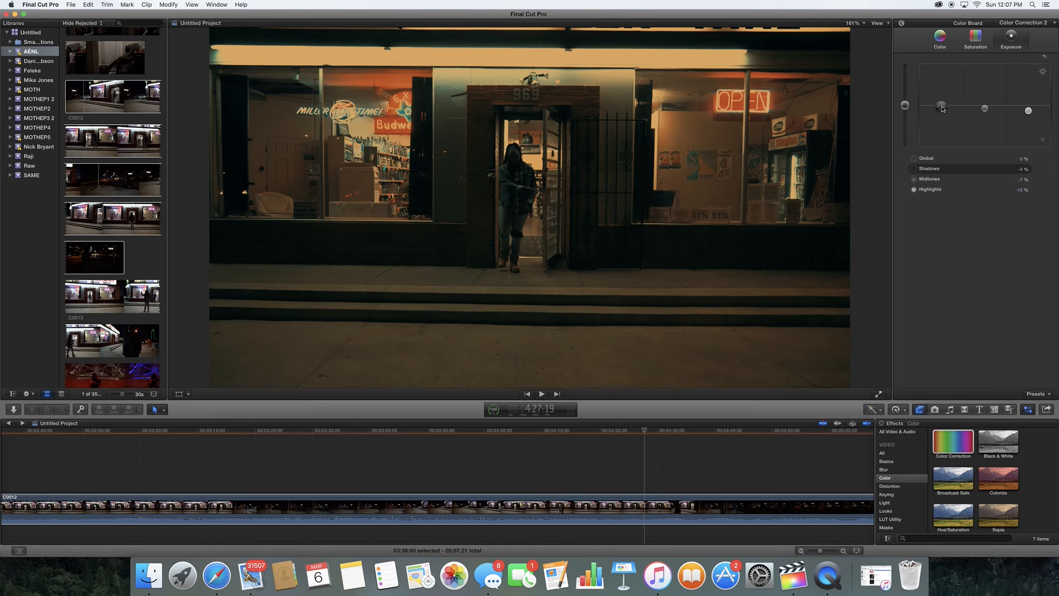
{"action": "left_click_drag", "start_coordinate": [943, 110], "coordinate": [943, 109]}
{"action": "left_click_drag", "start_coordinate": [943, 109], "coordinate": [943, 108]}
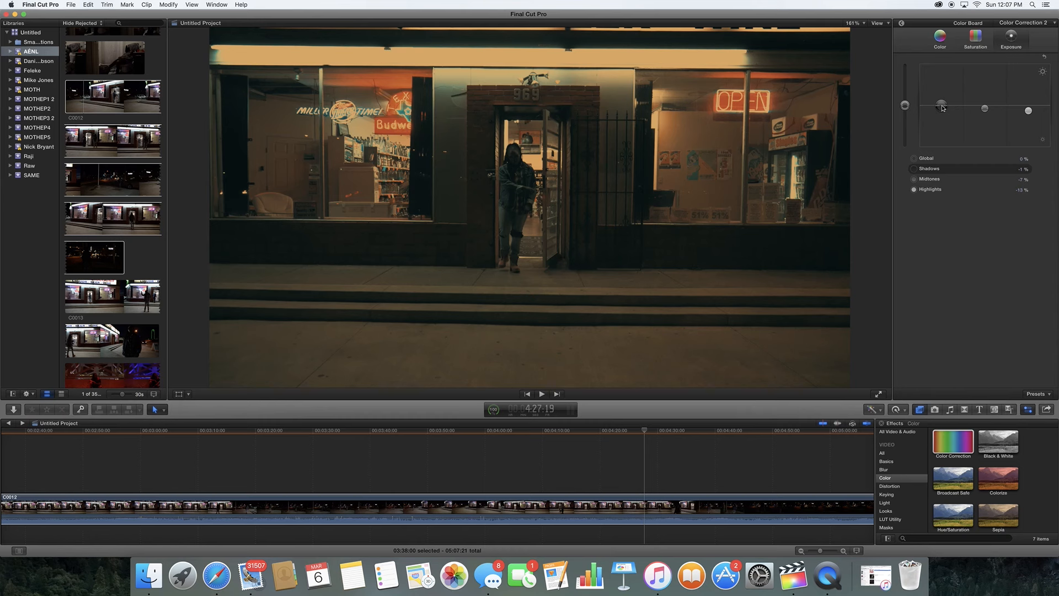
{"action": "mouse_move", "coordinate": [906, 105]}
{"action": "left_mouse_down"}
{"action": "mouse_move", "coordinate": [905, 93]}
{"action": "mouse_move", "coordinate": [905, 117]}
{"action": "mouse_move", "coordinate": [904, 107]}
{"action": "left_mouse_up"}
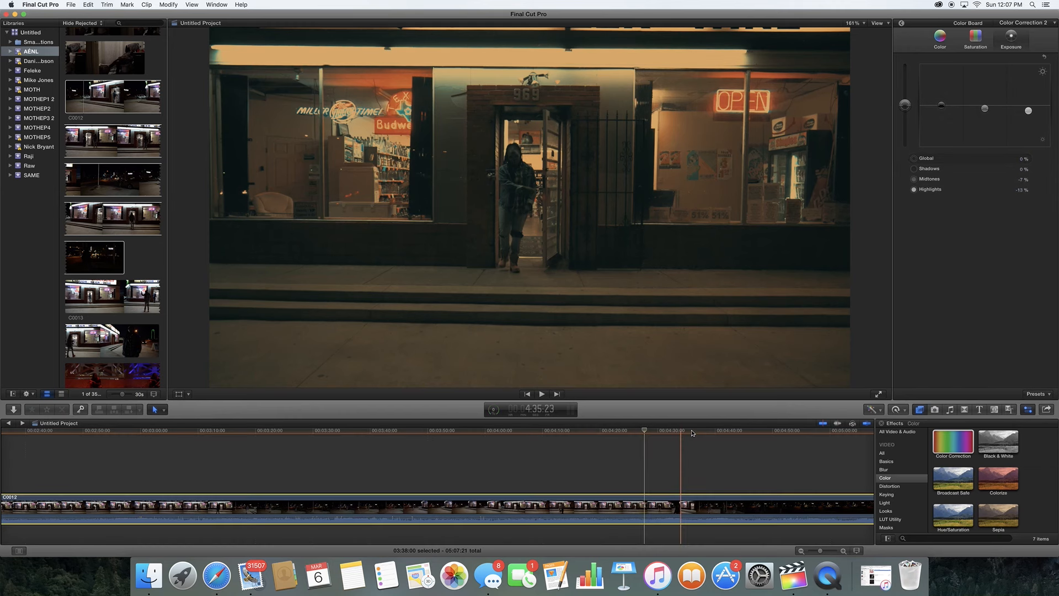
Compare clip C0012 before and after the grade by switching all its effects off and on.
{"action": "left_click", "coordinate": [901, 25]}
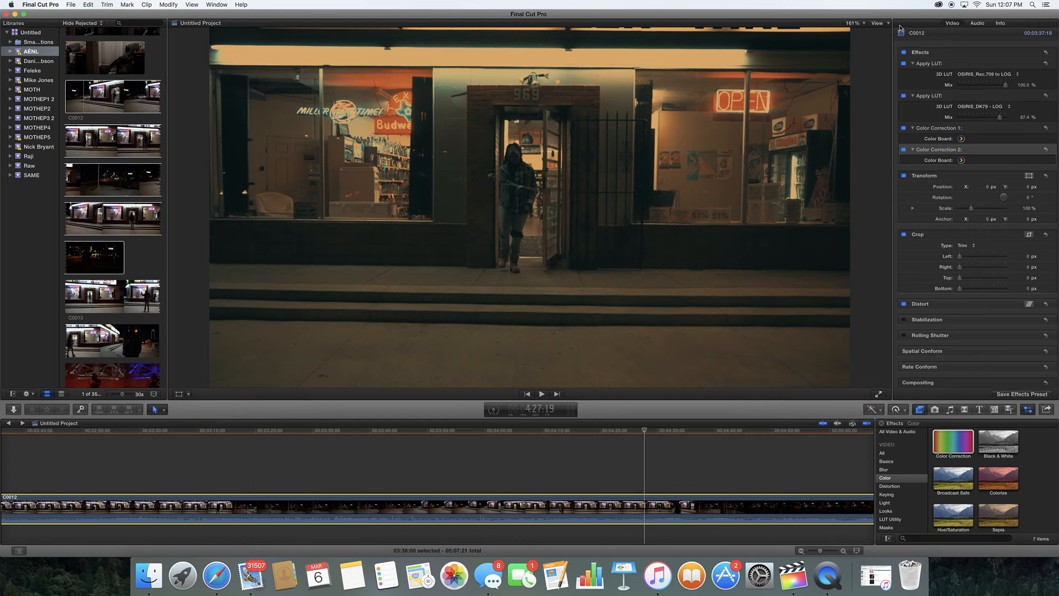
{"action": "left_click", "coordinate": [905, 53]}
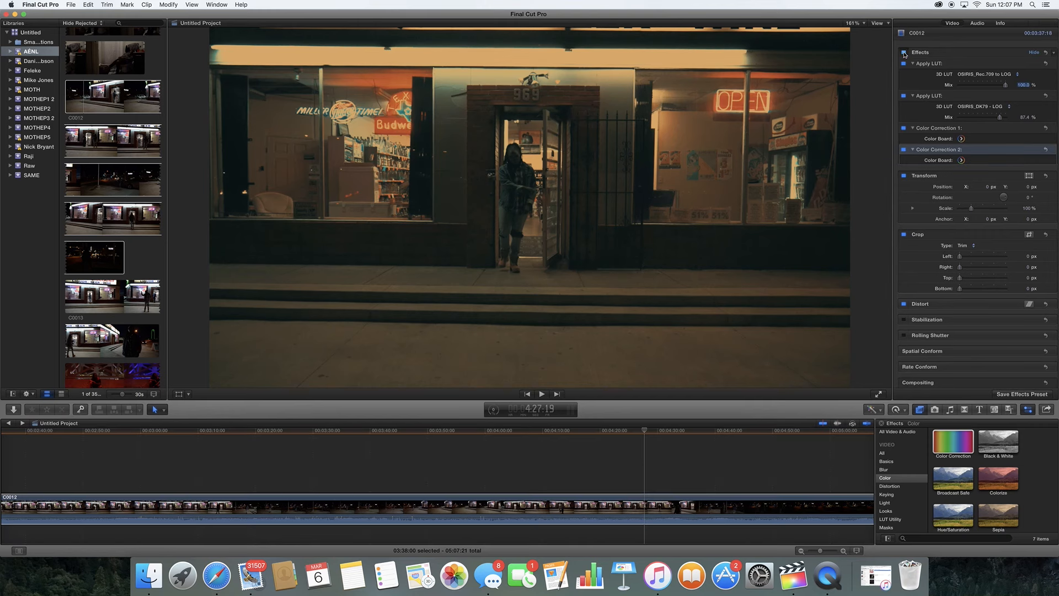
{"action": "left_click", "coordinate": [905, 52]}
{"action": "left_click", "coordinate": [904, 53]}
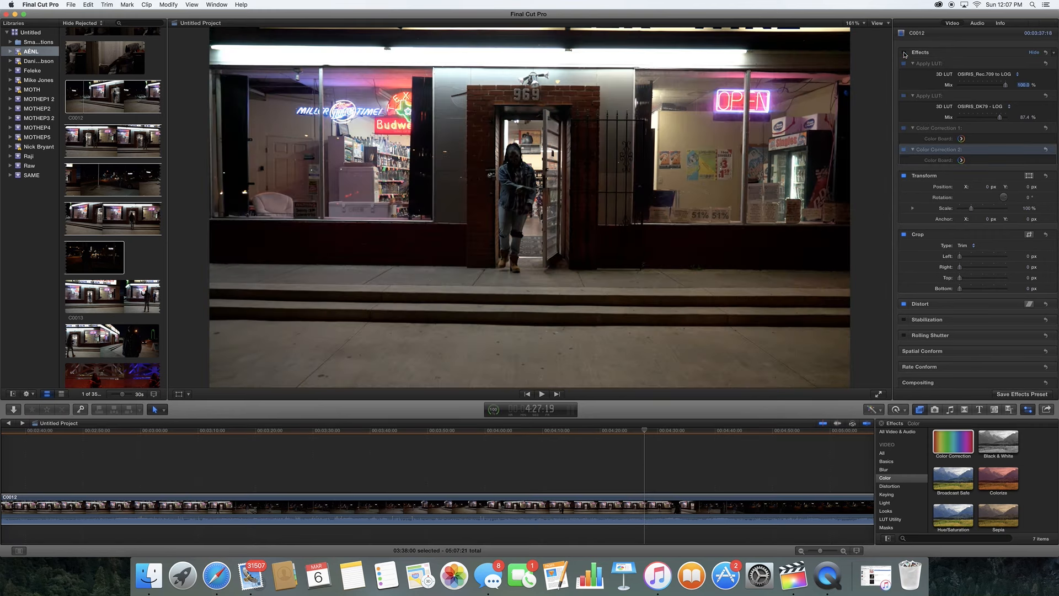
{"action": "left_click", "coordinate": [904, 52]}
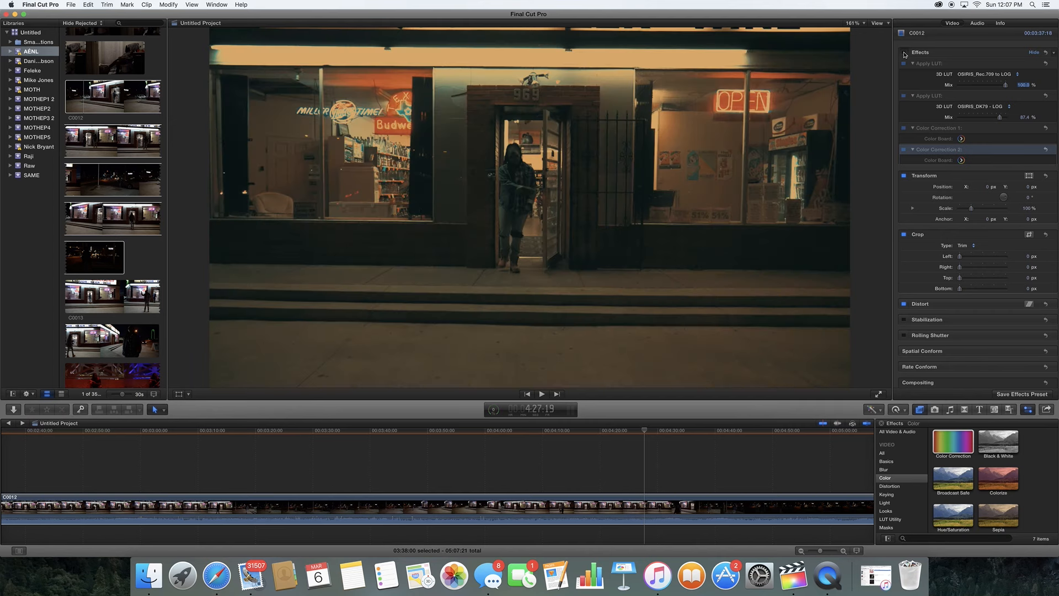
Compare the shot with the OSIRIS_DK79 - LOG and OSIRIS_Rec.709 to LOG LUTs switched off and on again.
{"action": "left_click", "coordinate": [905, 97]}
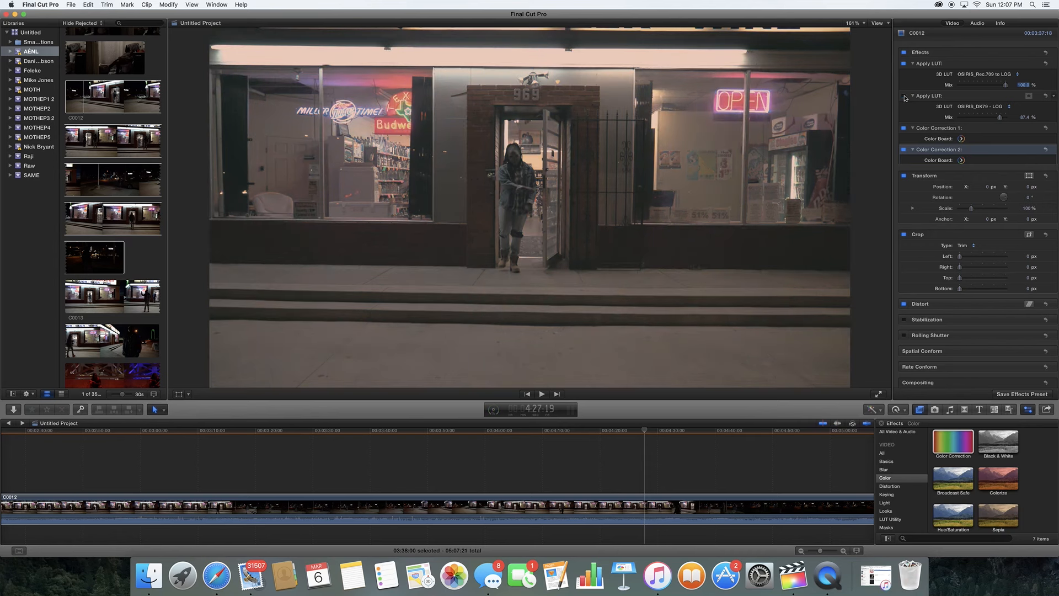
{"action": "left_click", "coordinate": [905, 64]}
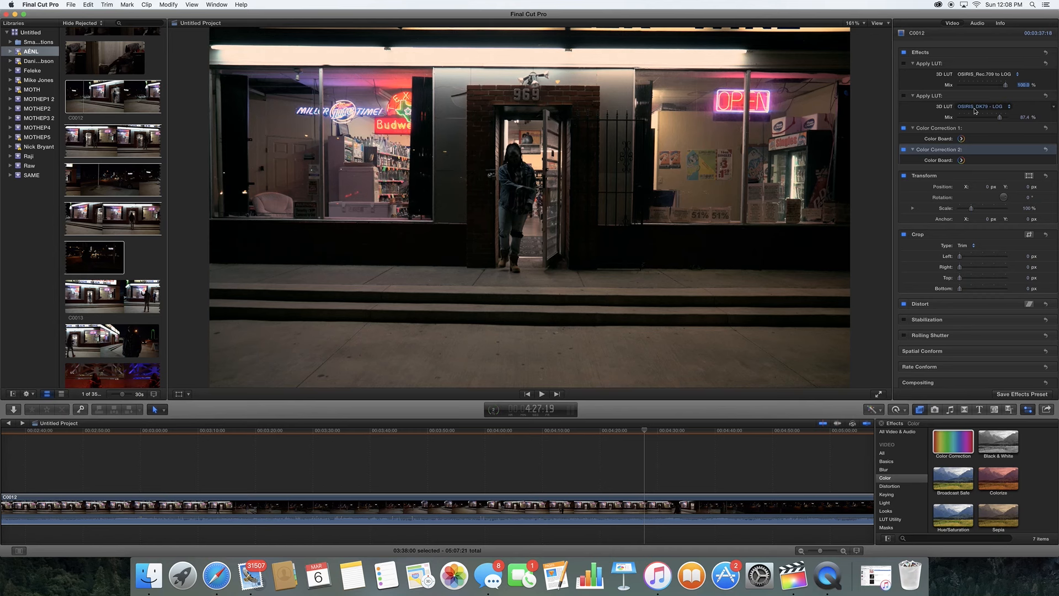
{"action": "left_click", "coordinate": [904, 64]}
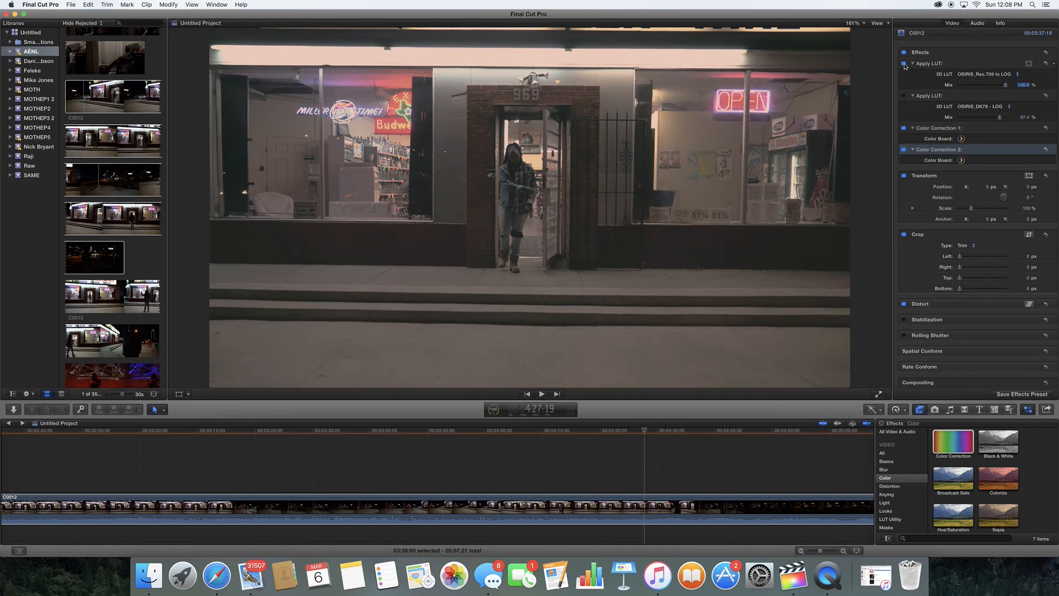
{"action": "left_click", "coordinate": [905, 96]}
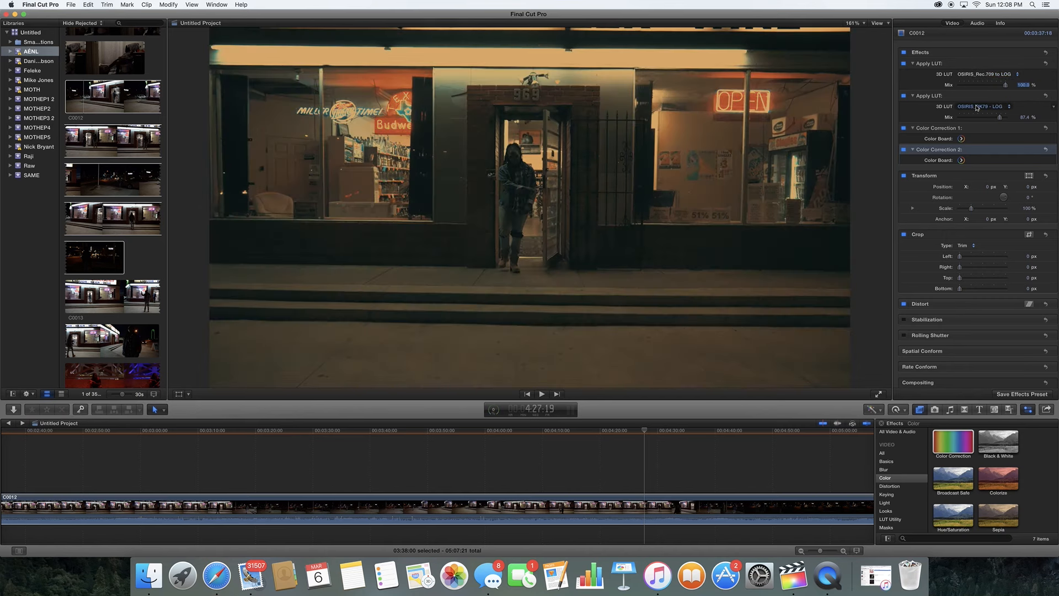
Compare the shot with Color Corrections 1 and 2 off and on, and review the exposure settings of Color Correction 2.
{"action": "left_click", "coordinate": [905, 128]}
{"action": "left_click", "coordinate": [904, 150]}
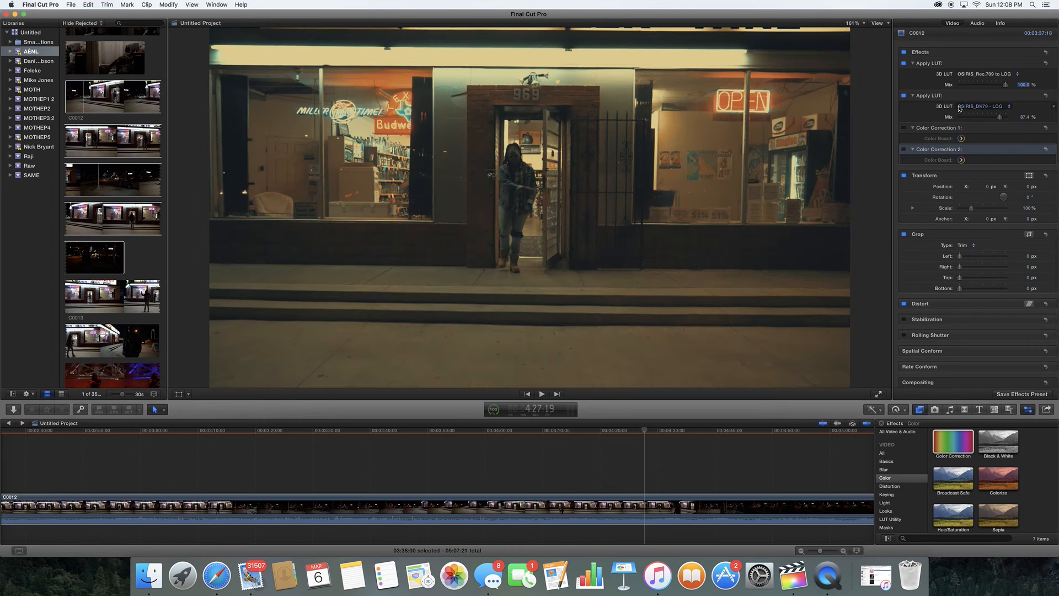
{"action": "left_click", "coordinate": [905, 128]}
{"action": "left_click", "coordinate": [904, 129]}
{"action": "left_click", "coordinate": [904, 128]}
{"action": "left_click", "coordinate": [904, 150]}
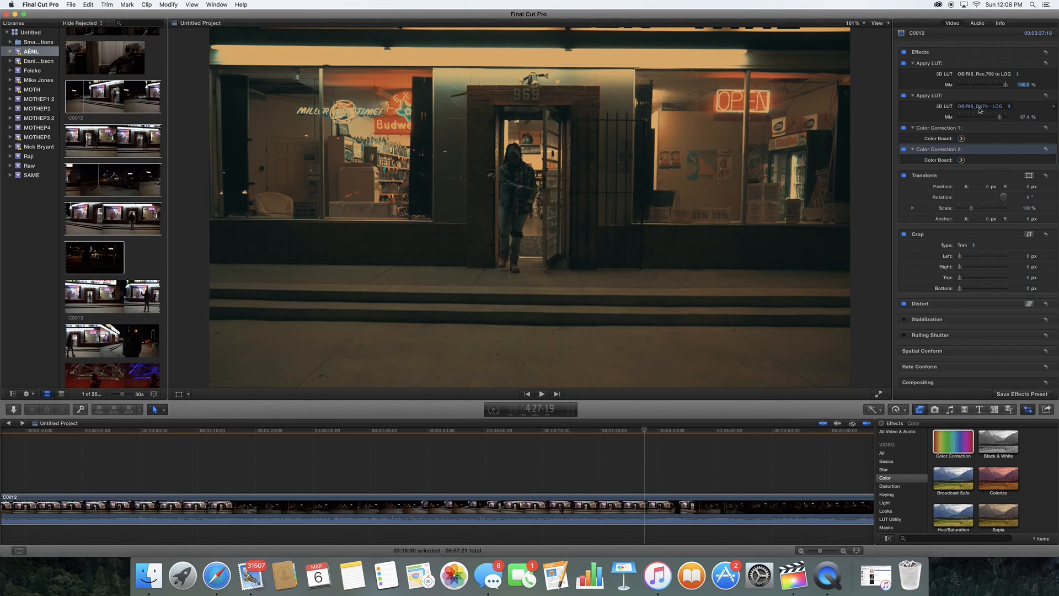
{"action": "left_click", "coordinate": [962, 161]}
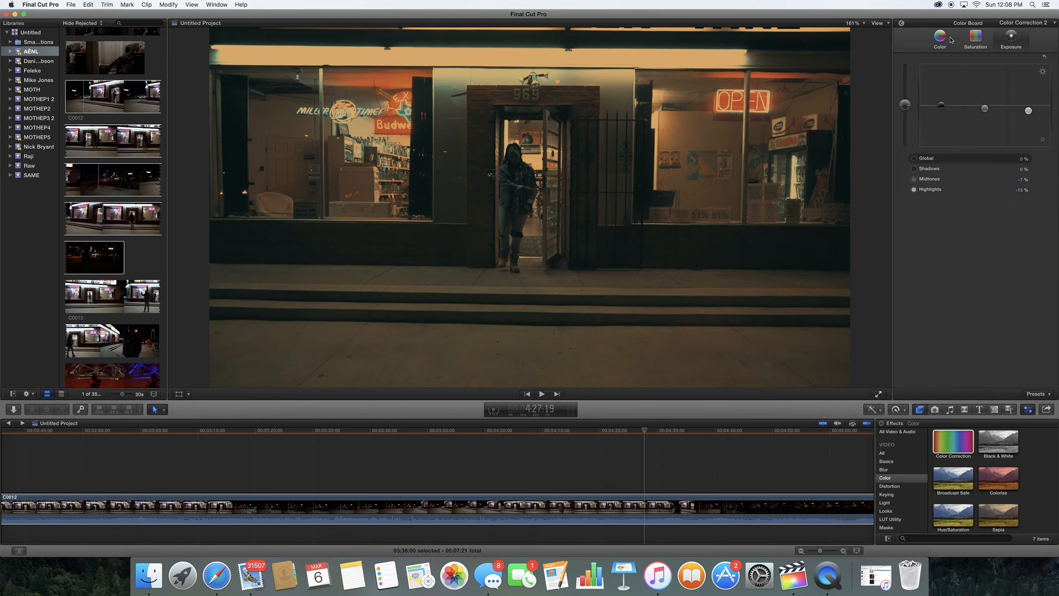
{"action": "left_click", "coordinate": [902, 24]}
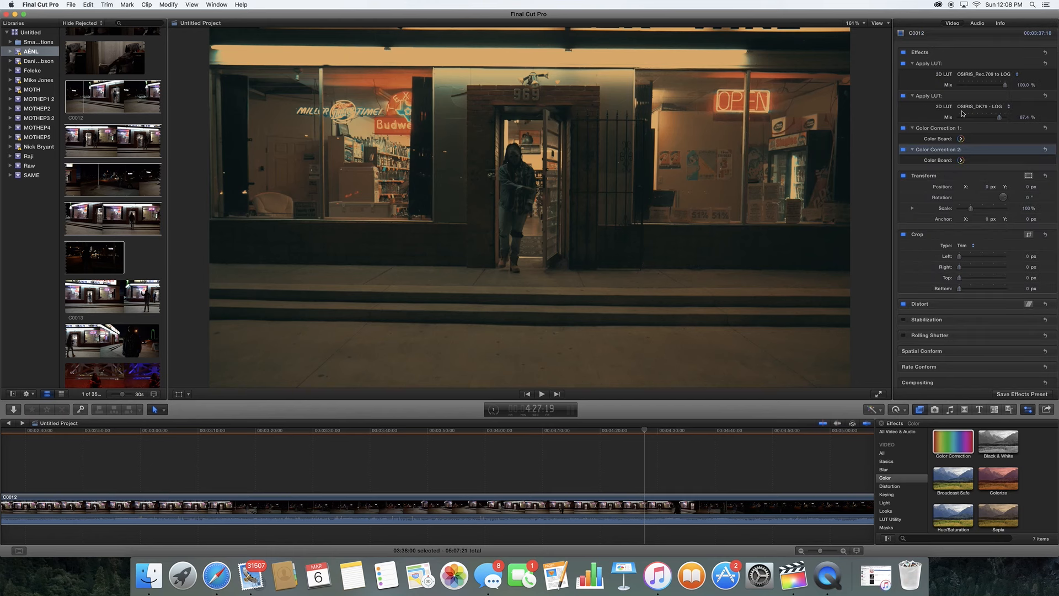
Check the contribution of the OSIRIS_DK79 - LOG LUT and both color corrections by switching each off and back on.
{"action": "left_click", "coordinate": [905, 96]}
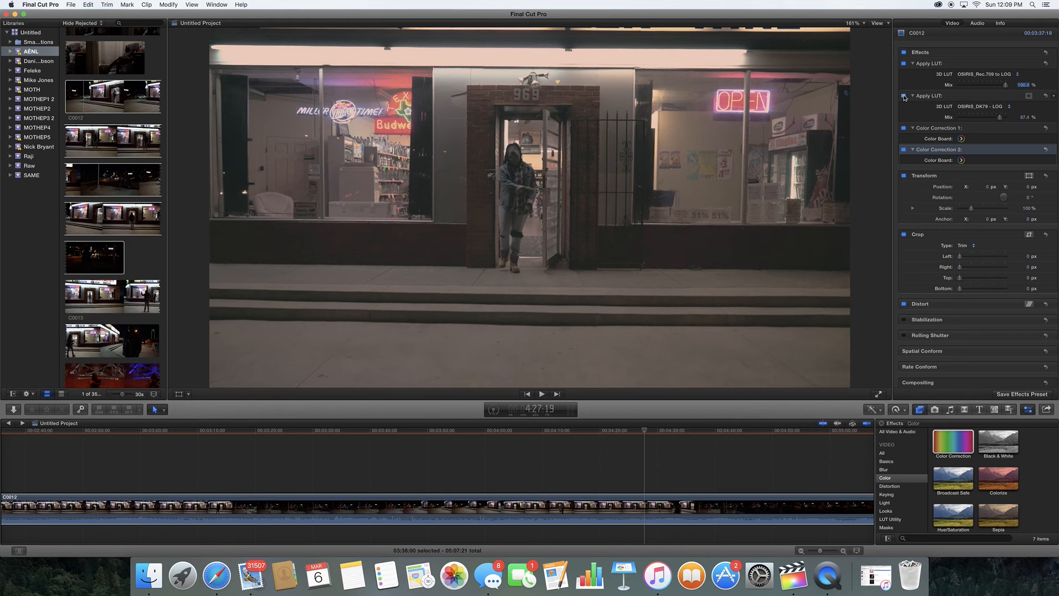
{"action": "left_click", "coordinate": [904, 96]}
{"action": "left_click", "coordinate": [904, 128]}
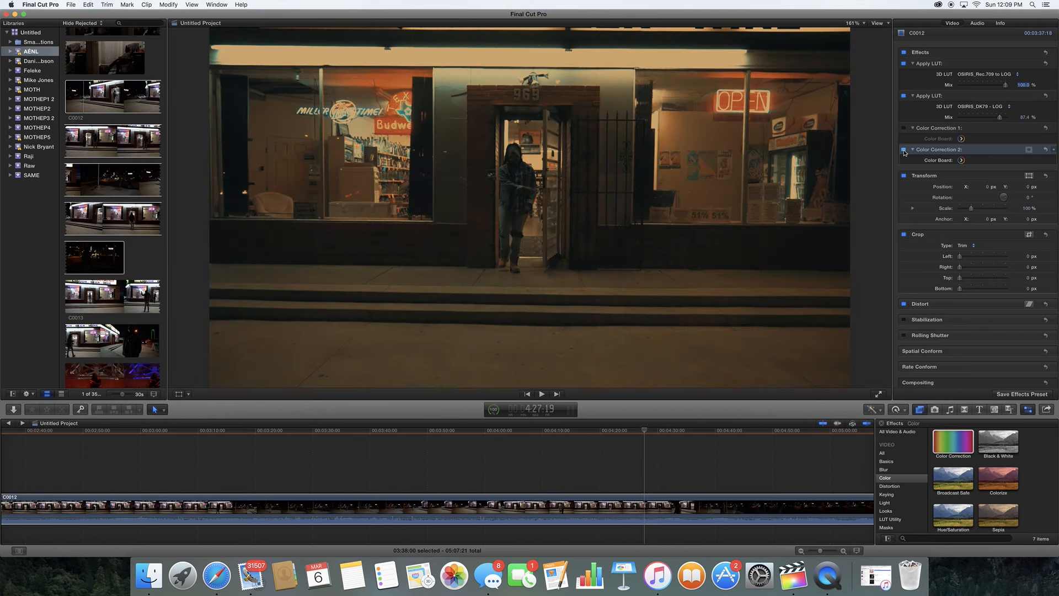
{"action": "left_click", "coordinate": [904, 150]}
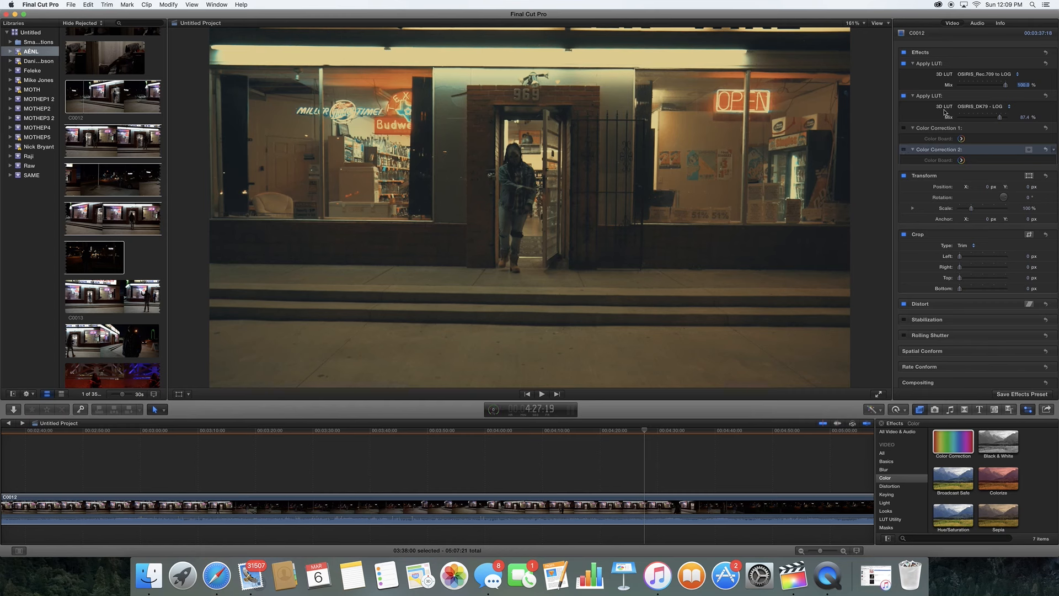
{"action": "left_click", "coordinate": [904, 149]}
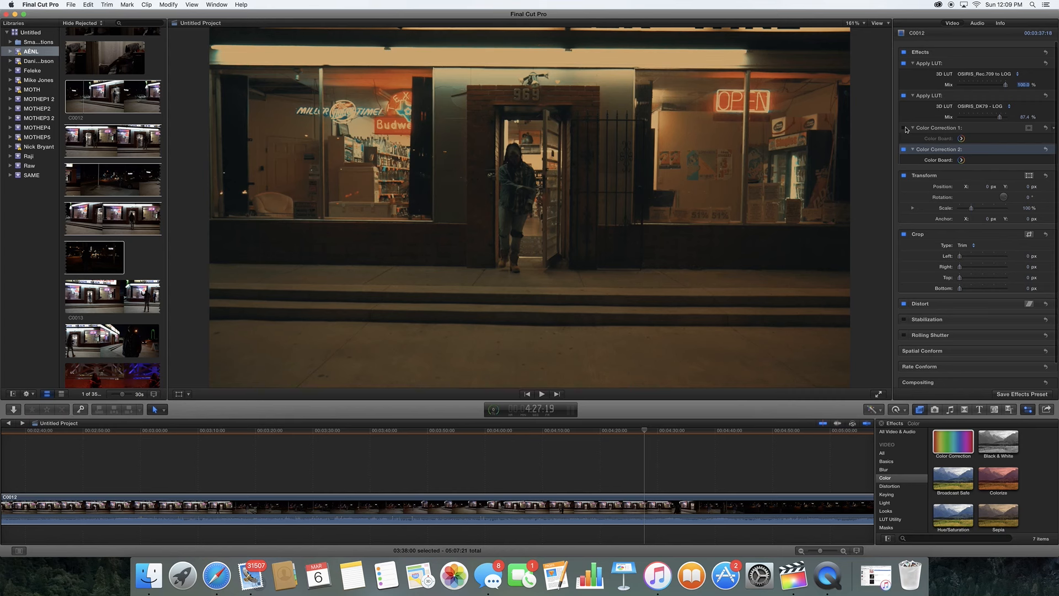
{"action": "left_click", "coordinate": [905, 128]}
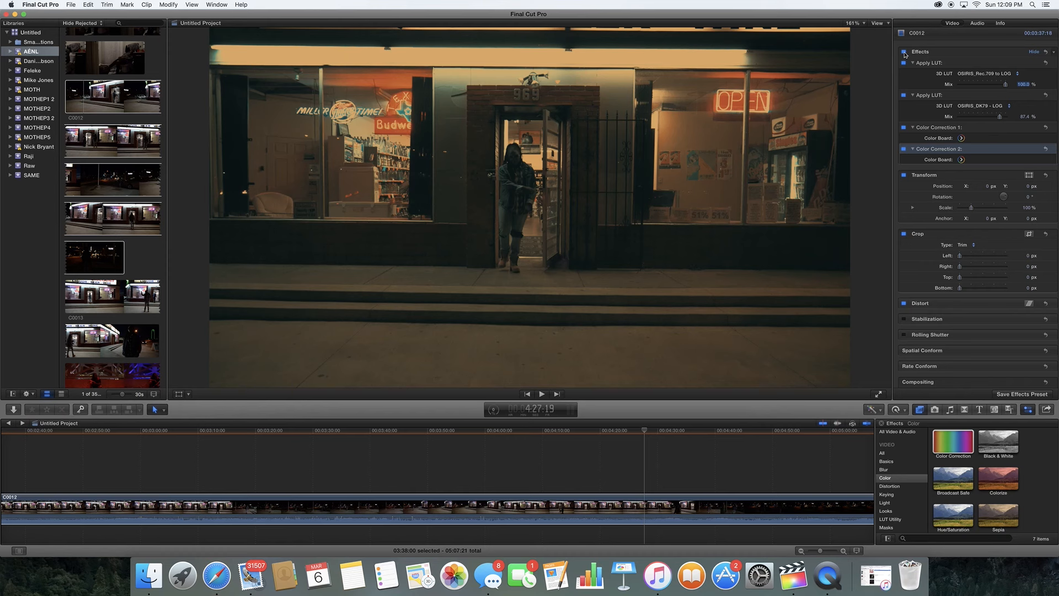
Disable the OSIRIS_DK79 - LOG LUT and Color Corrections 1 and 2 on clip C0012.
{"action": "left_click", "coordinate": [905, 96]}
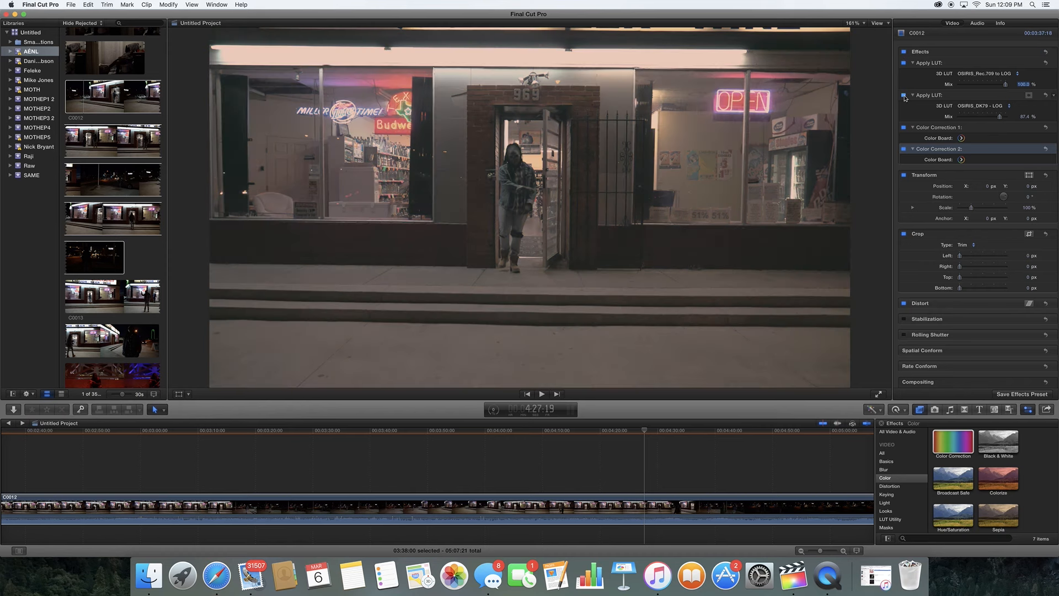
{"action": "left_click", "coordinate": [904, 128]}
{"action": "left_click", "coordinate": [905, 149]}
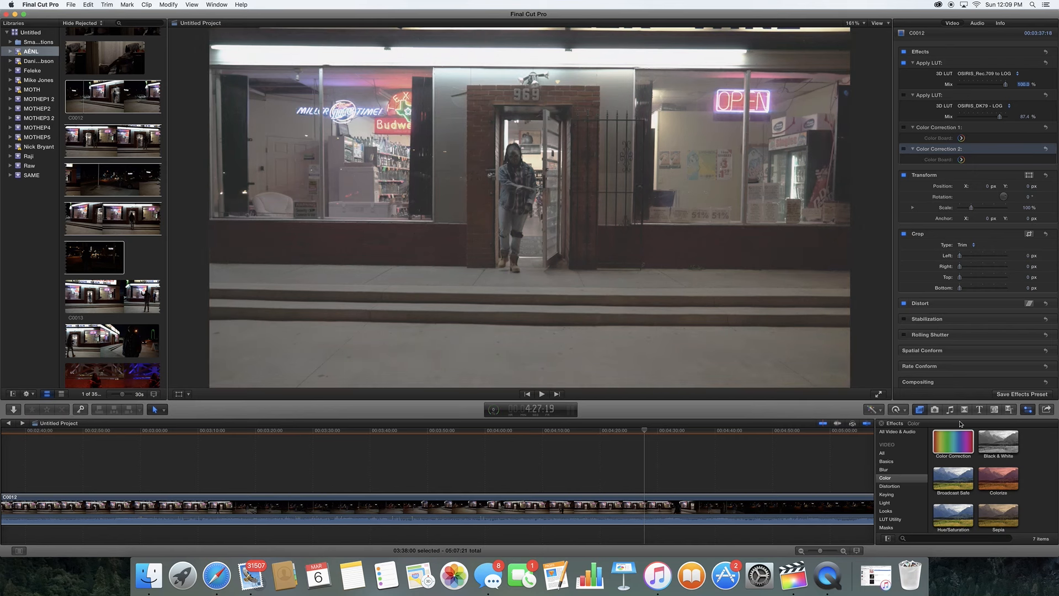
Add a third Color Correction effect to clip C0012 and check its color board.
{"action": "left_click_drag", "start_coordinate": [959, 442], "coordinate": [743, 509]}
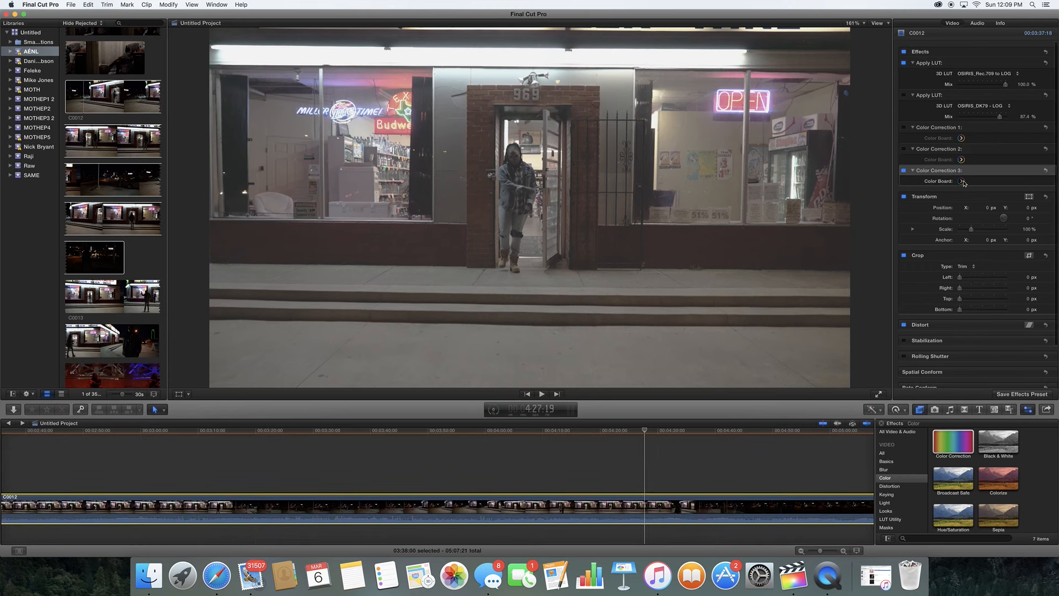
{"action": "left_click", "coordinate": [961, 181]}
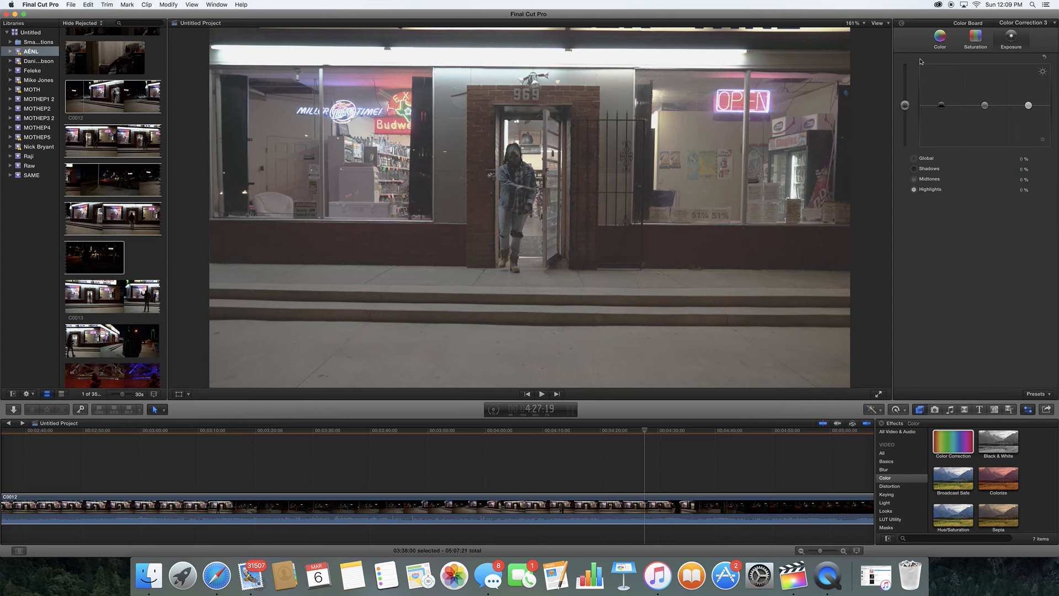
{"action": "left_click", "coordinate": [903, 24]}
Disable the OSIRIS_Rec.709 to LOG LUT on the clip.
{"action": "left_click", "coordinate": [991, 74]}
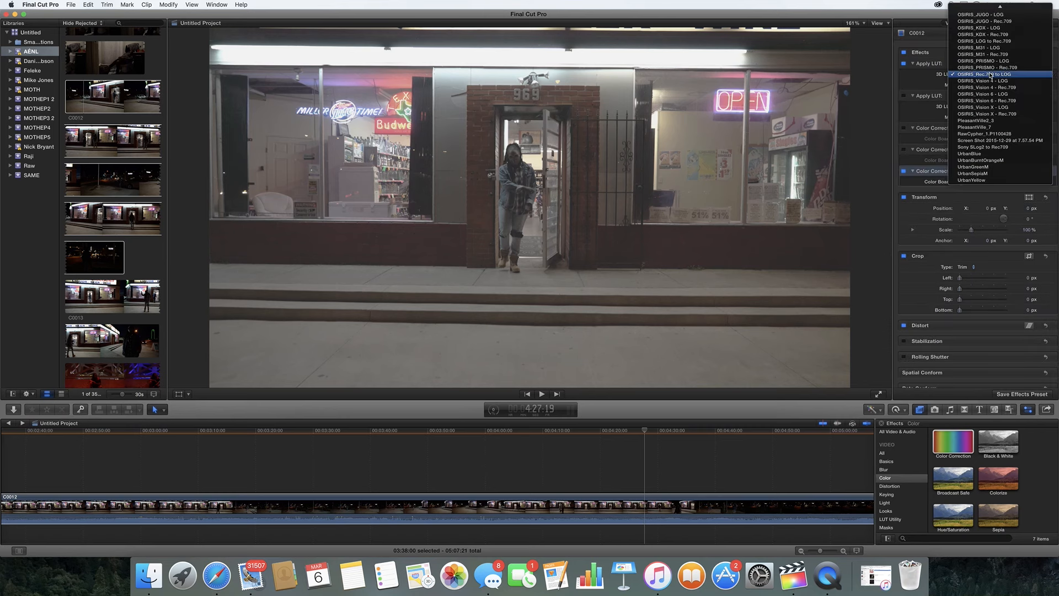
{"action": "left_click", "coordinate": [905, 66]}
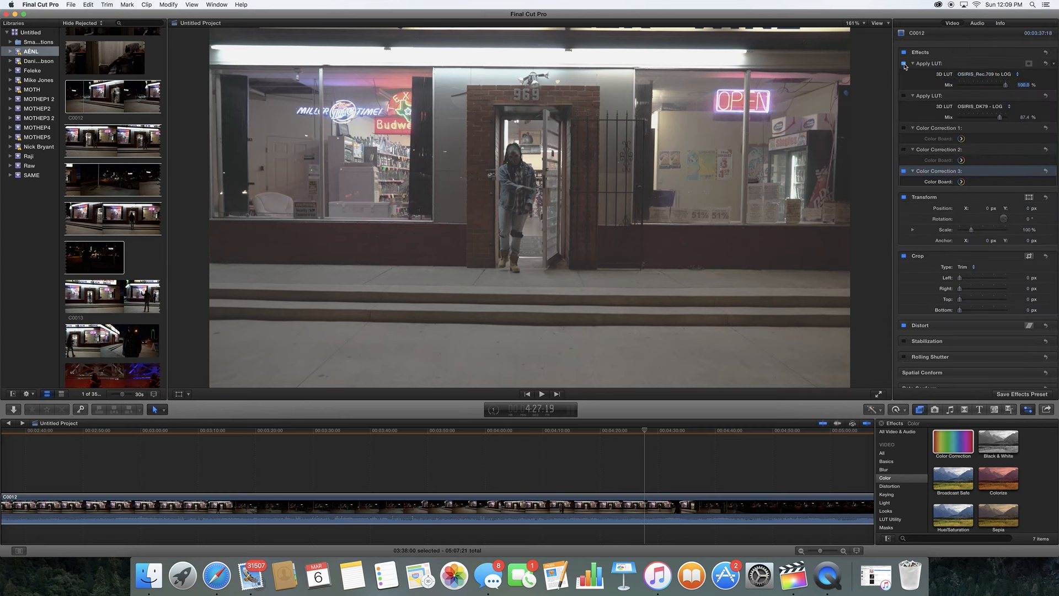
{"action": "left_click", "coordinate": [905, 66]}
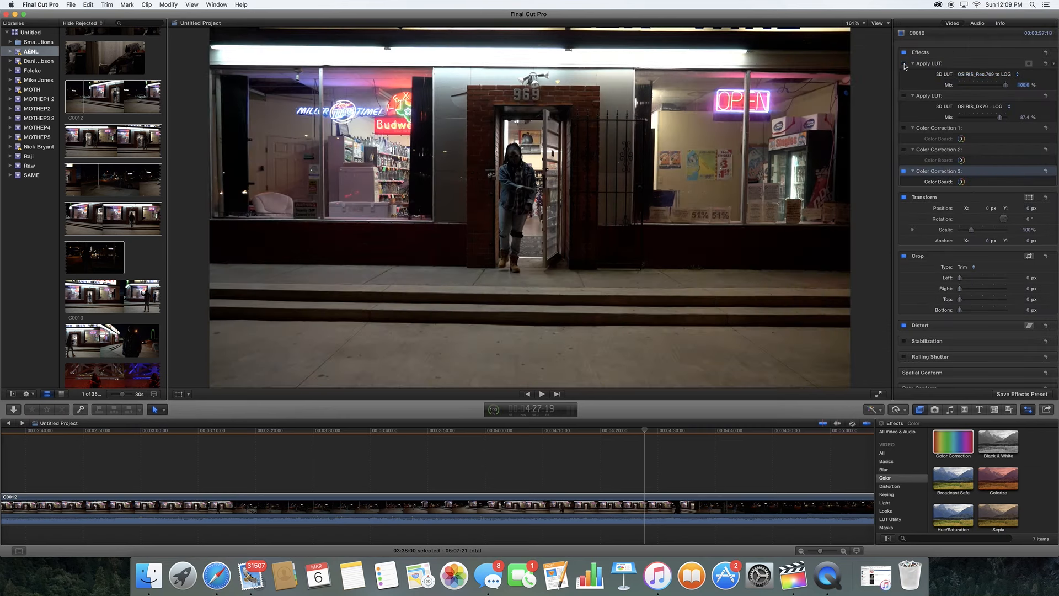
Raise the exposure of Color Correction 3 to 11% for Midtones and 5% for Highlights, and lift the Shadows.
{"action": "left_click", "coordinate": [961, 182]}
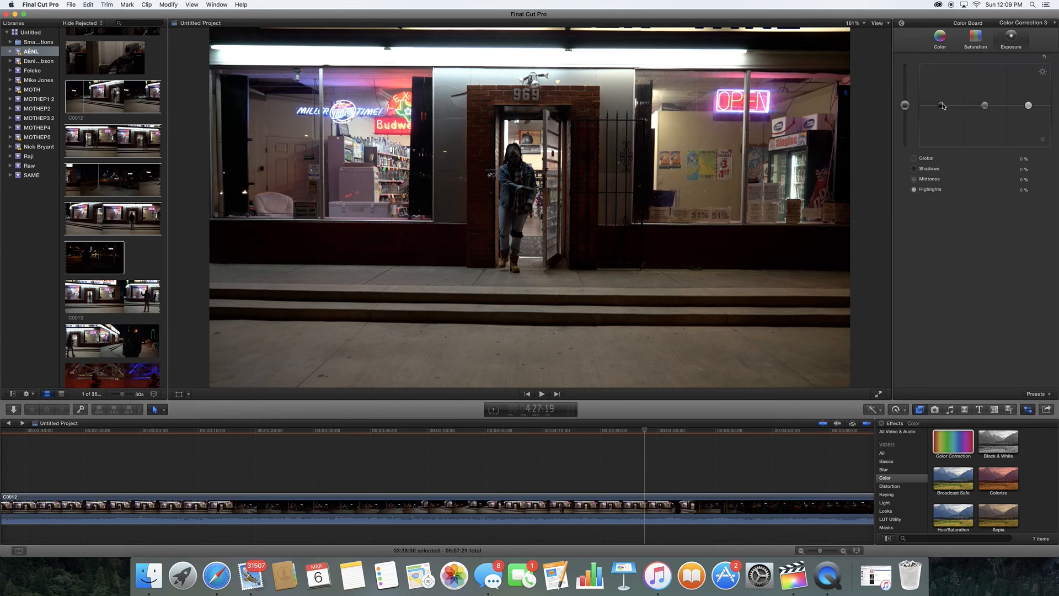
{"action": "left_click", "coordinate": [942, 106]}
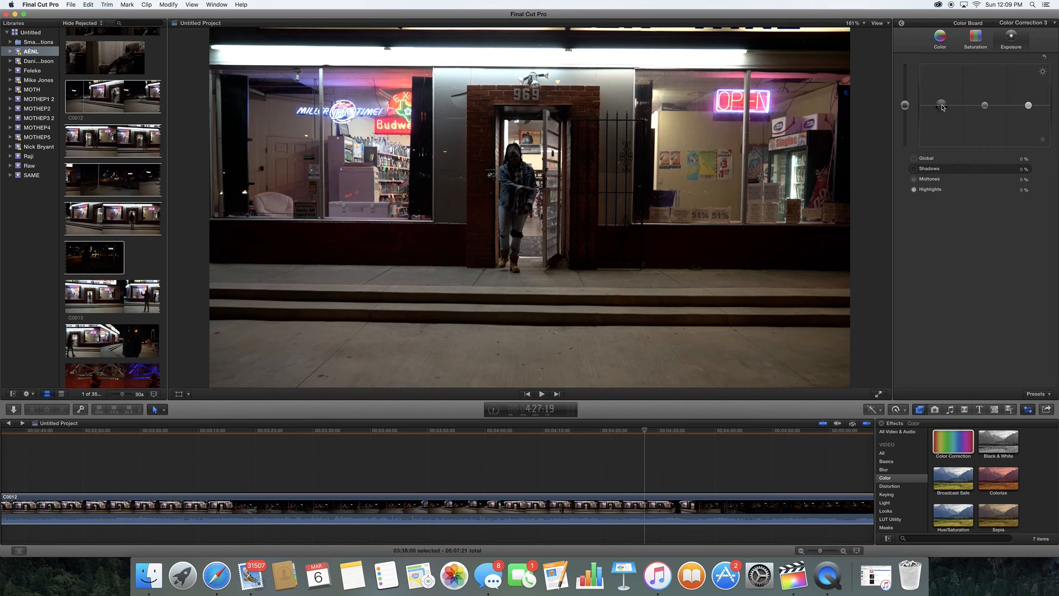
{"action": "left_click_drag", "start_coordinate": [986, 105], "coordinate": [1029, 104]}
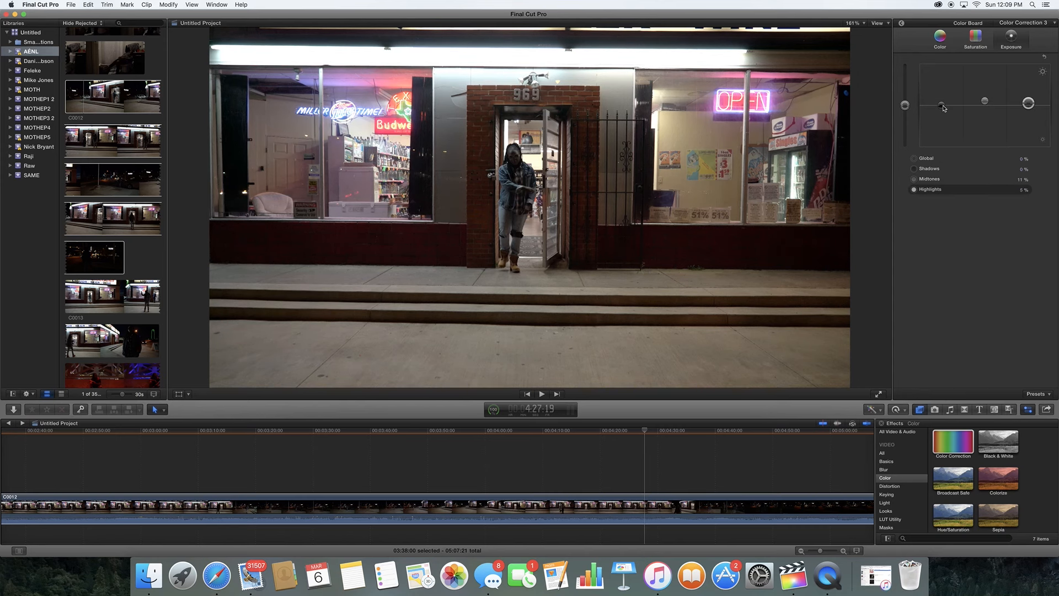
{"action": "left_click_drag", "start_coordinate": [943, 109], "coordinate": [911, 109]}
Give the Global color of Color Correction 3 a slight orange tint of about 5%.
{"action": "left_click", "coordinate": [940, 37]}
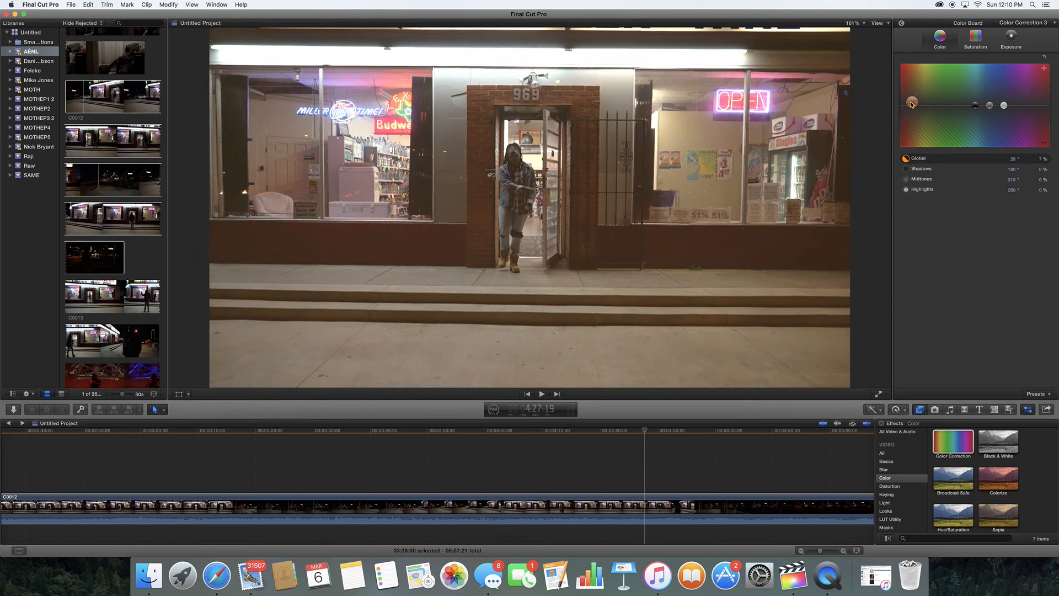
{"action": "left_click_drag", "start_coordinate": [912, 105], "coordinate": [911, 106]}
{"action": "left_click_drag", "start_coordinate": [911, 105], "coordinate": [910, 106]}
{"action": "left_click", "coordinate": [969, 110]}
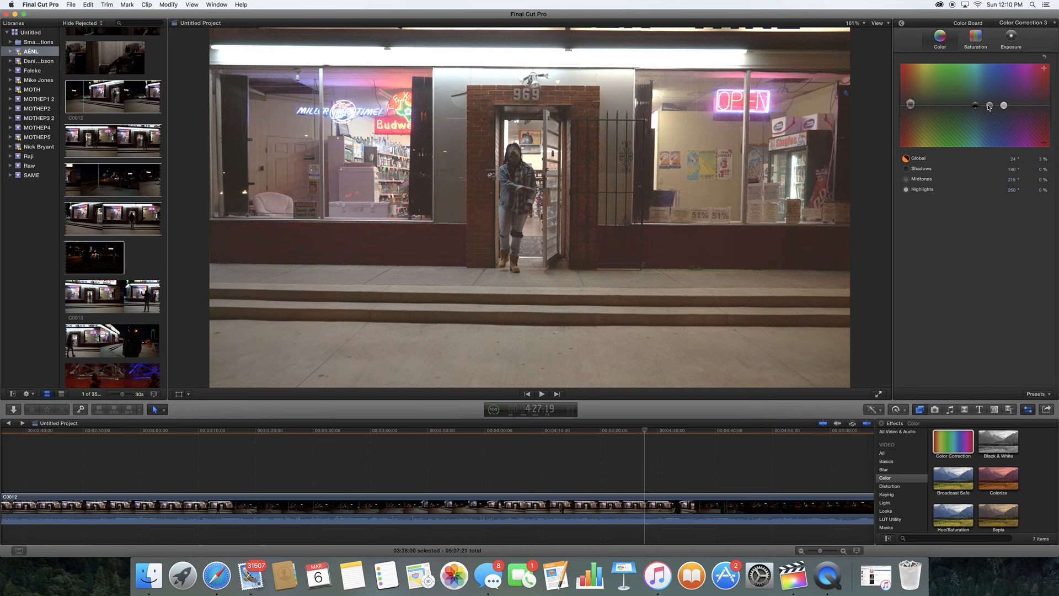
Tint Color Correction 3 green at about 26% in the Midtones, red at 41% in the Highlights and slightly negative red in the Shadows.
{"action": "left_click_drag", "start_coordinate": [990, 109], "coordinate": [938, 98]}
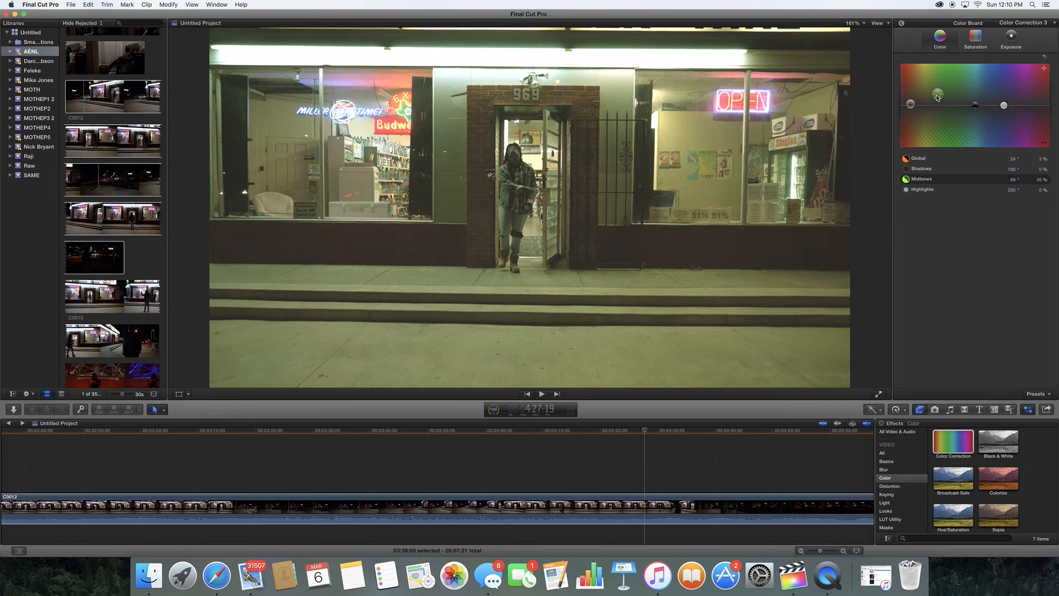
{"action": "left_click_drag", "start_coordinate": [1005, 107], "coordinate": [1049, 89]}
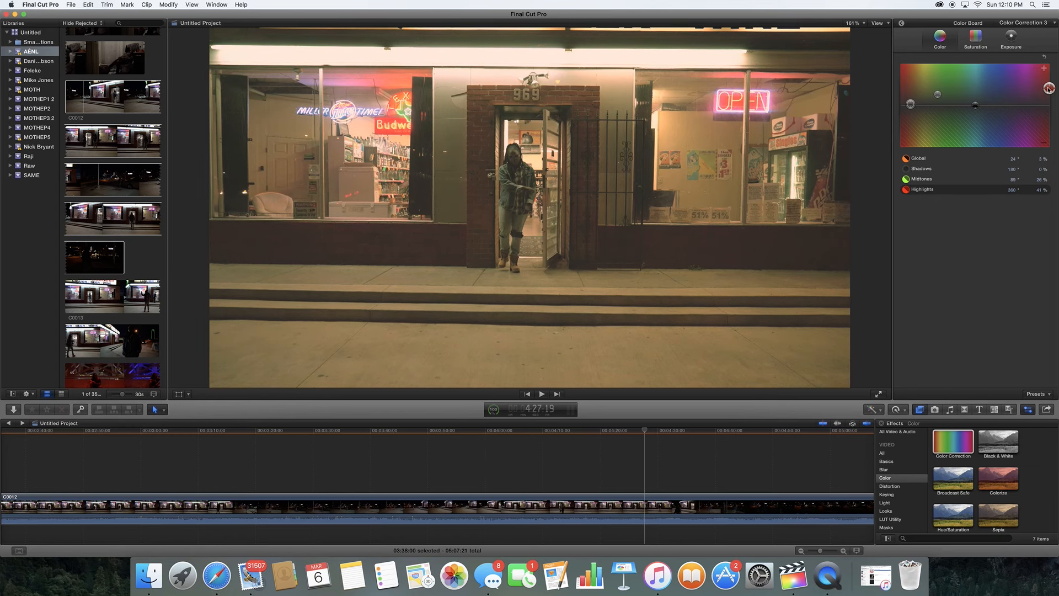
{"action": "left_click_drag", "start_coordinate": [910, 105], "coordinate": [910, 103]}
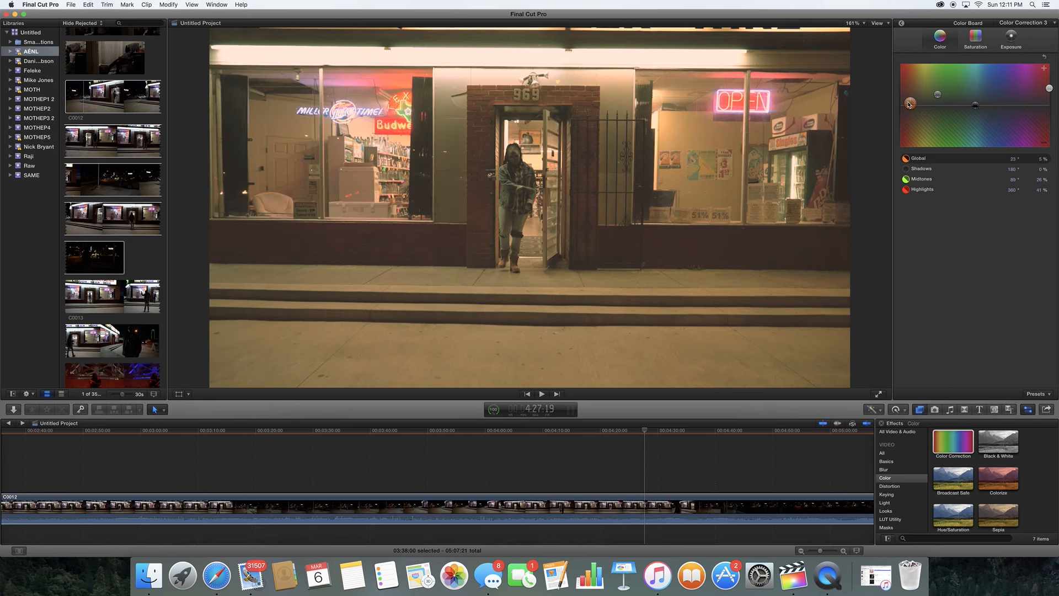
{"action": "left_click_drag", "start_coordinate": [976, 105], "coordinate": [905, 107]}
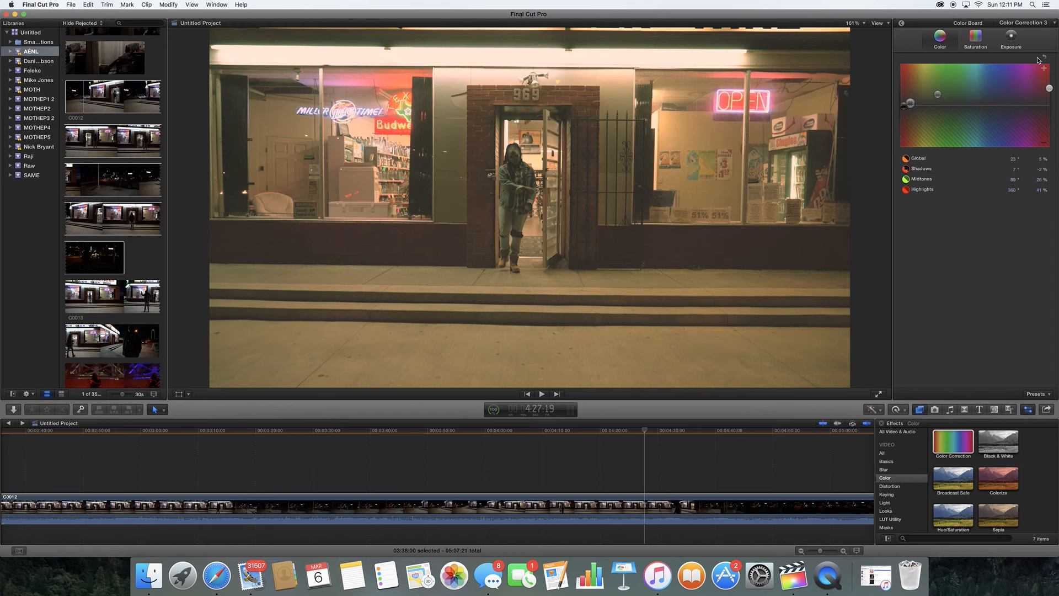
Add a fourth color correction to clip C0012.
{"action": "left_click", "coordinate": [1042, 24]}
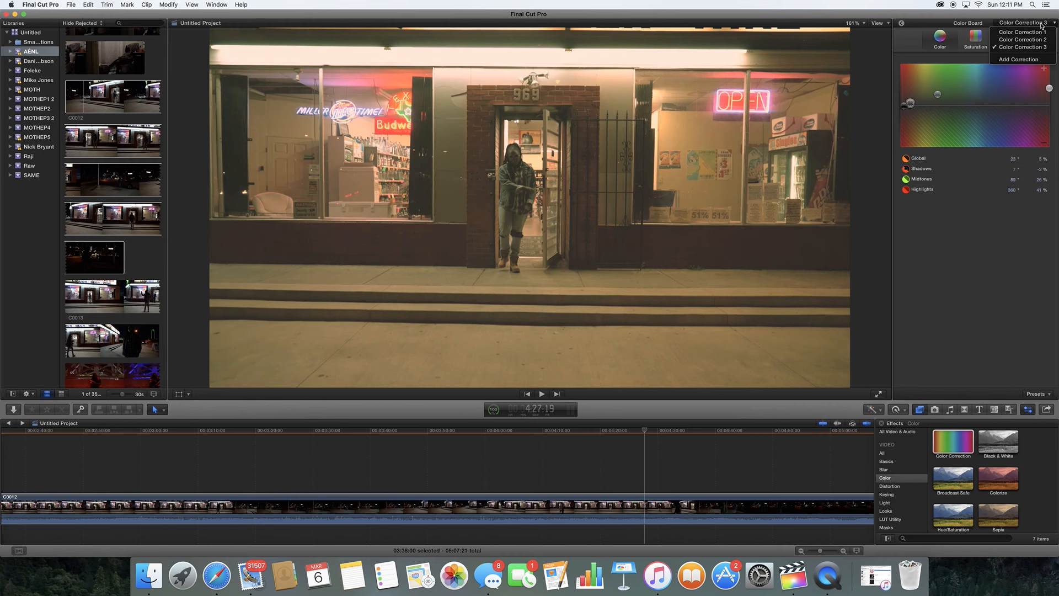
{"action": "left_click", "coordinate": [1031, 59]}
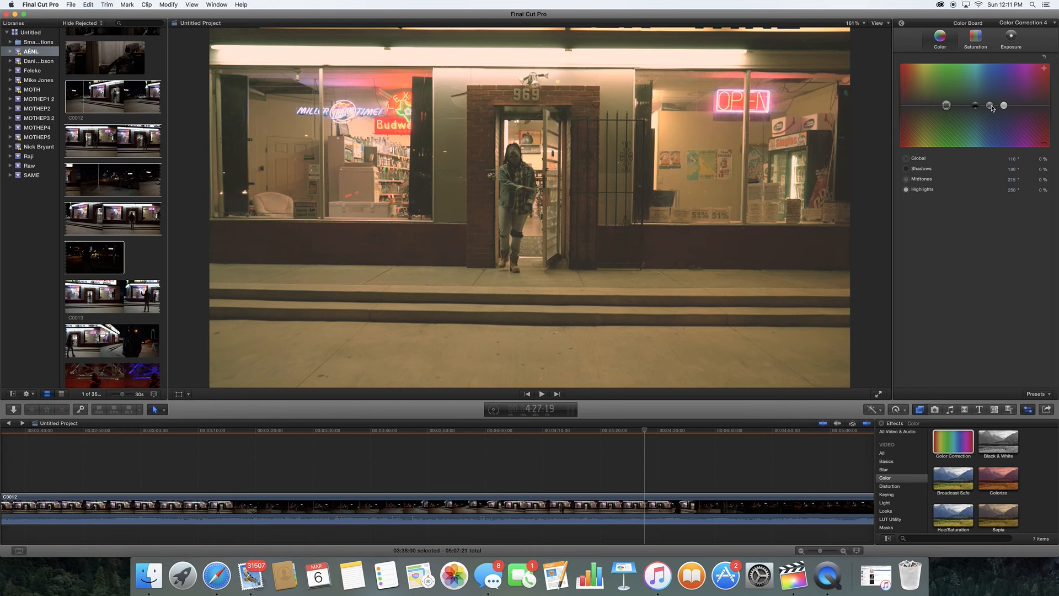
Tint Color Correction 4 slightly green in the Midtones at 1% and in the Shadows, and set Global to about -1% red.
{"action": "left_click_drag", "start_coordinate": [992, 108], "coordinate": [955, 108]}
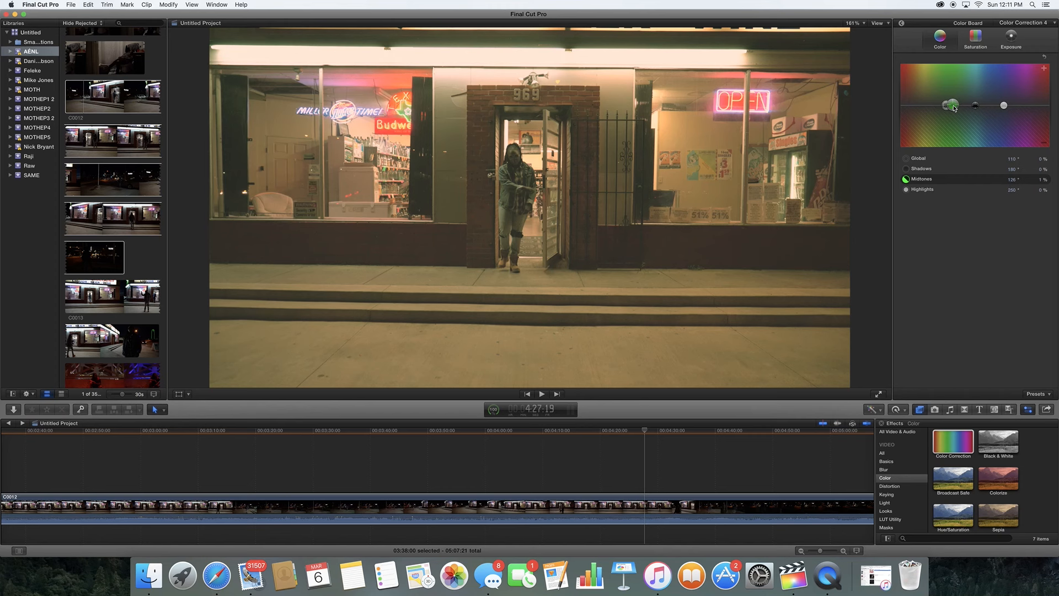
{"action": "mouse_move", "coordinate": [955, 108]}
{"action": "left_mouse_down"}
{"action": "mouse_move", "coordinate": [979, 107]}
{"action": "mouse_move", "coordinate": [965, 107]}
{"action": "left_mouse_up"}
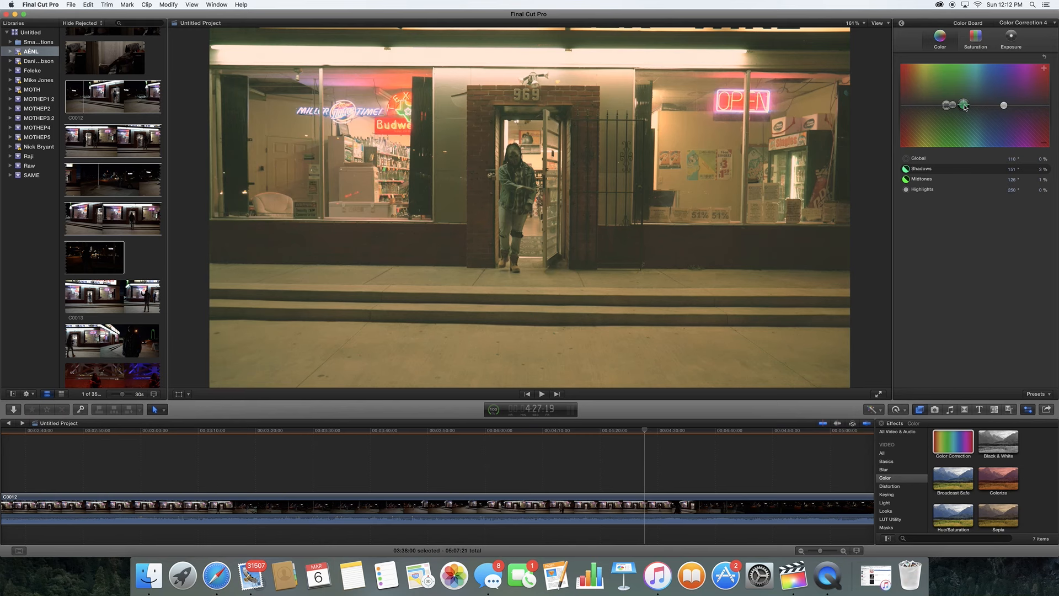
{"action": "left_click", "coordinate": [1004, 106]}
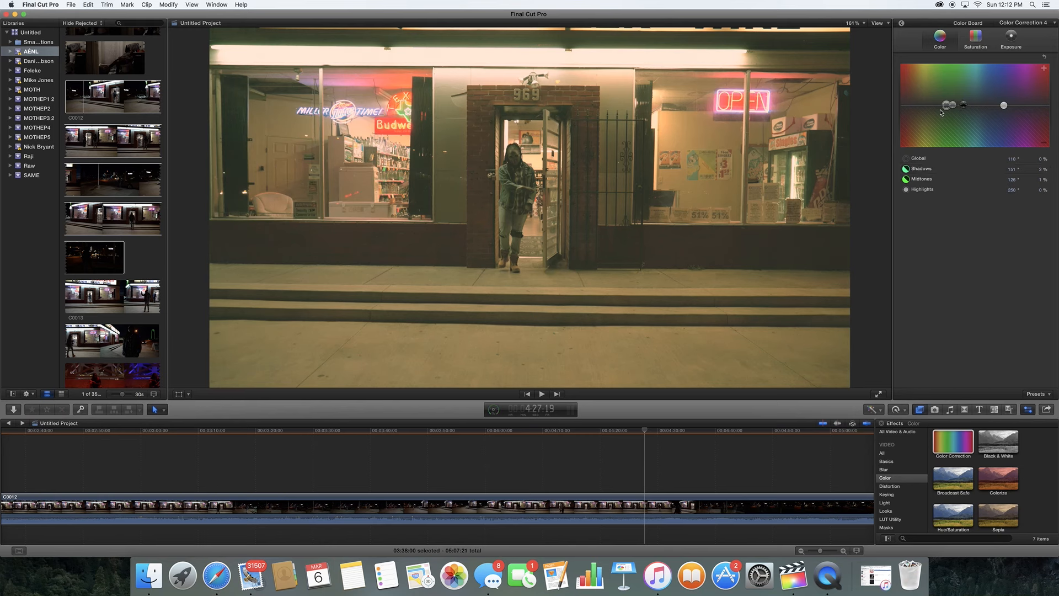
{"action": "left_click_drag", "start_coordinate": [946, 106], "coordinate": [905, 107]}
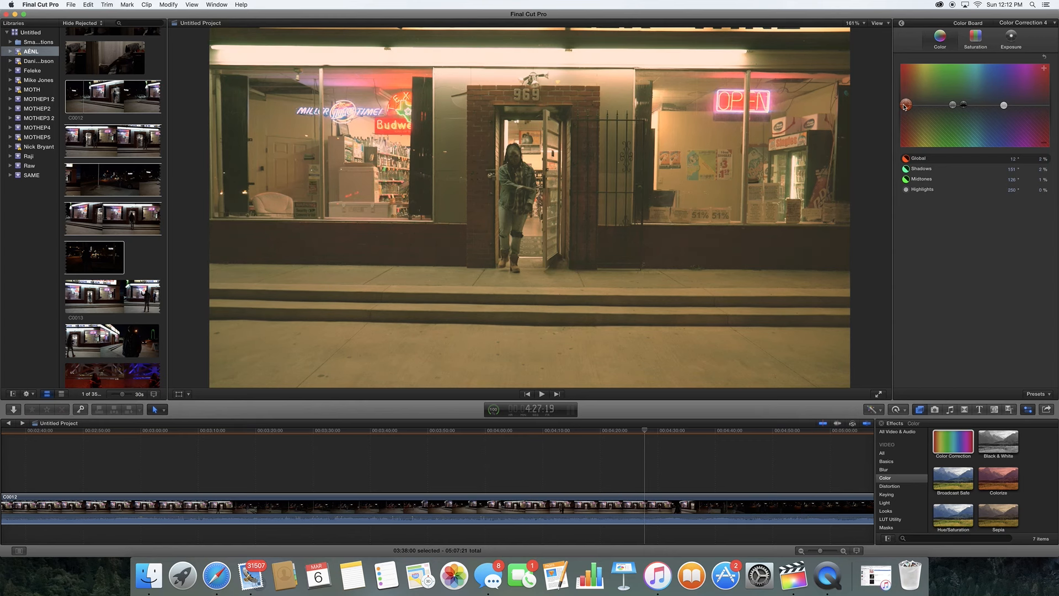
{"action": "left_click_drag", "start_coordinate": [904, 107], "coordinate": [904, 108]}
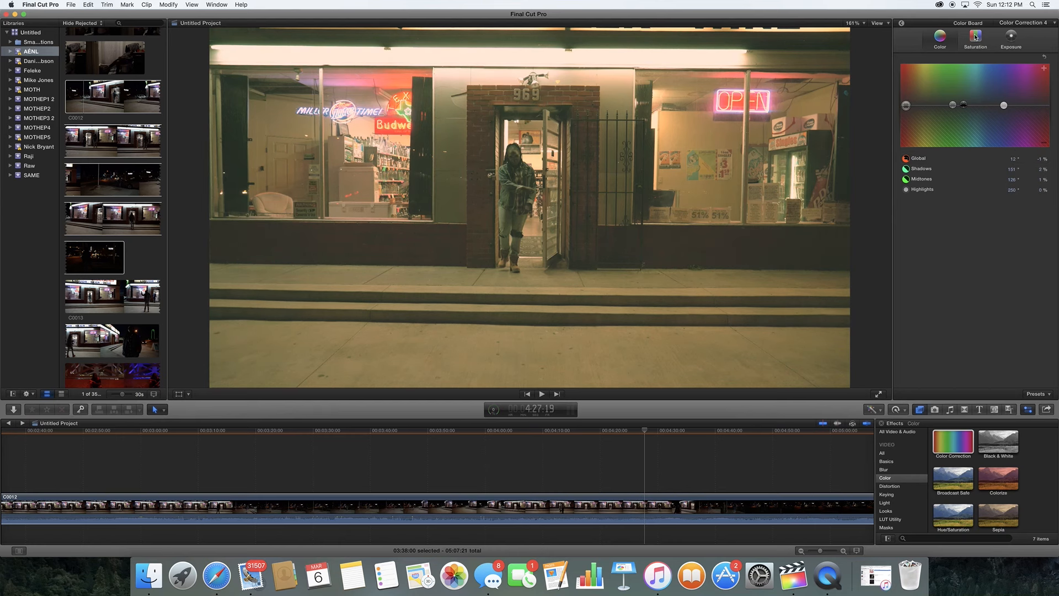
Add a fifth color correction and lower its exposure to about -31% for Midtones and -9% for Highlights.
{"action": "left_click", "coordinate": [1012, 37]}
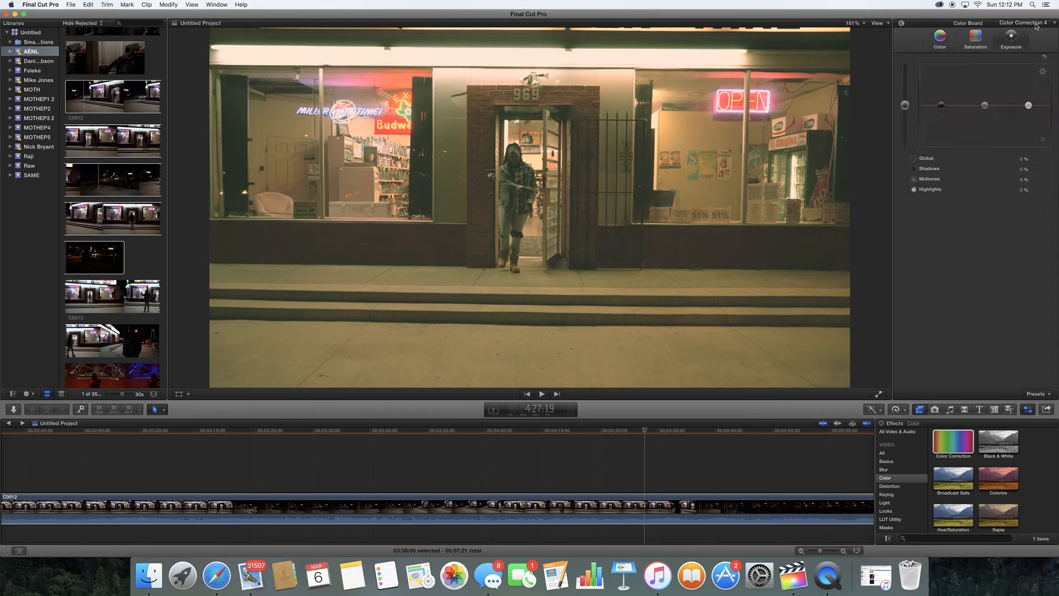
{"action": "left_click", "coordinate": [1036, 23]}
{"action": "left_click", "coordinate": [1018, 67]}
{"action": "left_click_drag", "start_coordinate": [985, 106], "coordinate": [985, 118]}
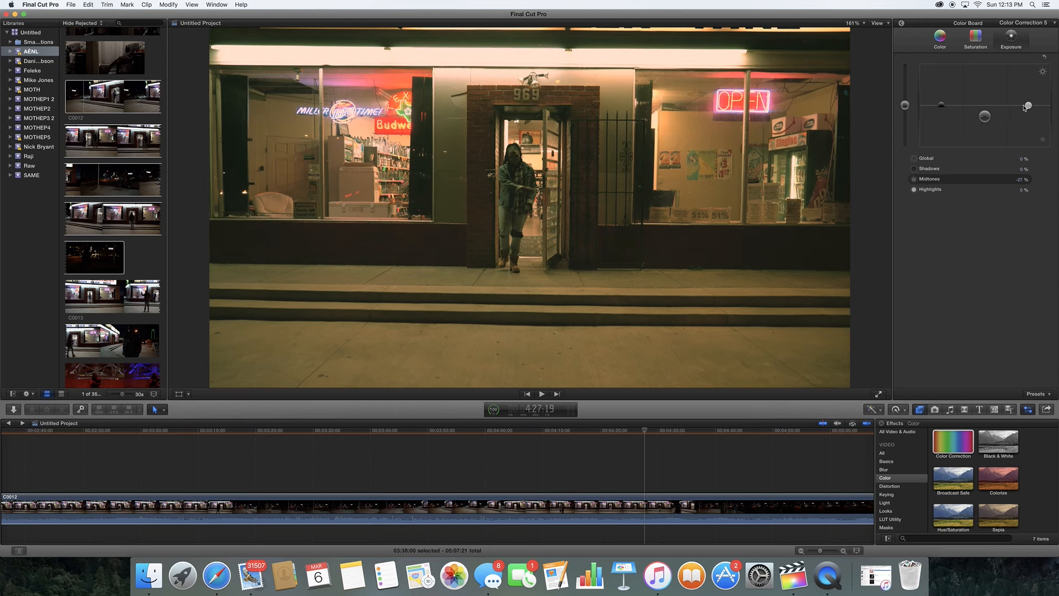
{"action": "left_click_drag", "start_coordinate": [1028, 106], "coordinate": [1029, 110]}
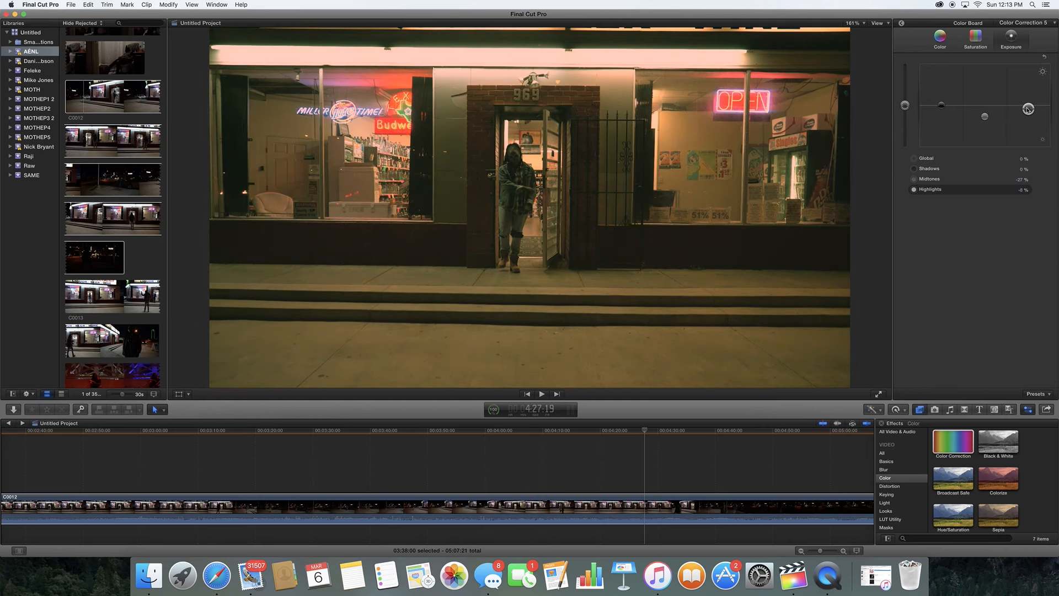
{"action": "left_click_drag", "start_coordinate": [1029, 110], "coordinate": [984, 119]}
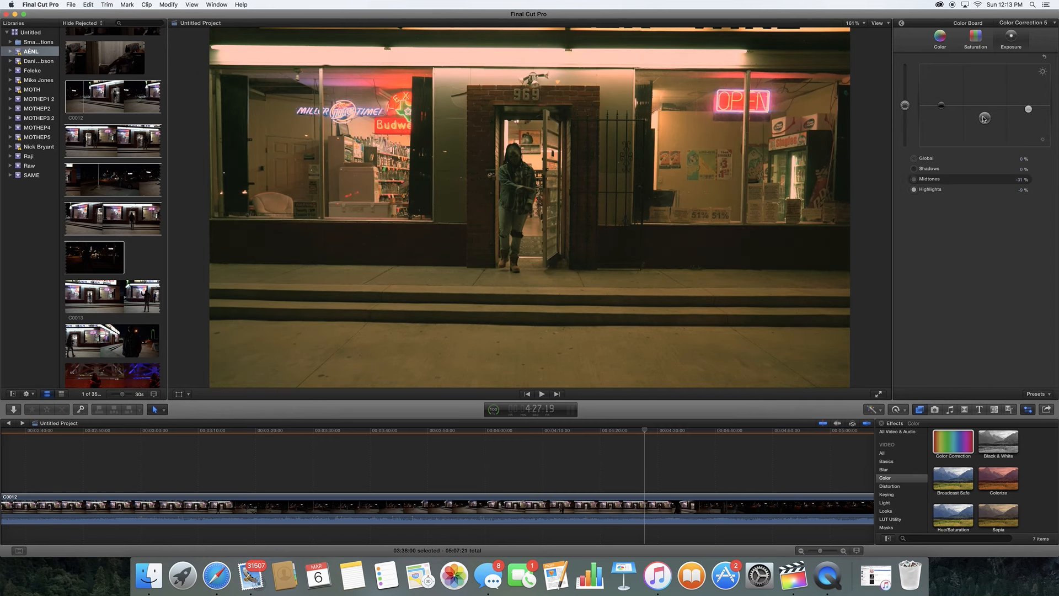
{"action": "left_click_drag", "start_coordinate": [985, 118], "coordinate": [985, 117]}
Give the Midtones color of Color Correction 5 a slightly negative red tint.
{"action": "left_click", "coordinate": [938, 36]}
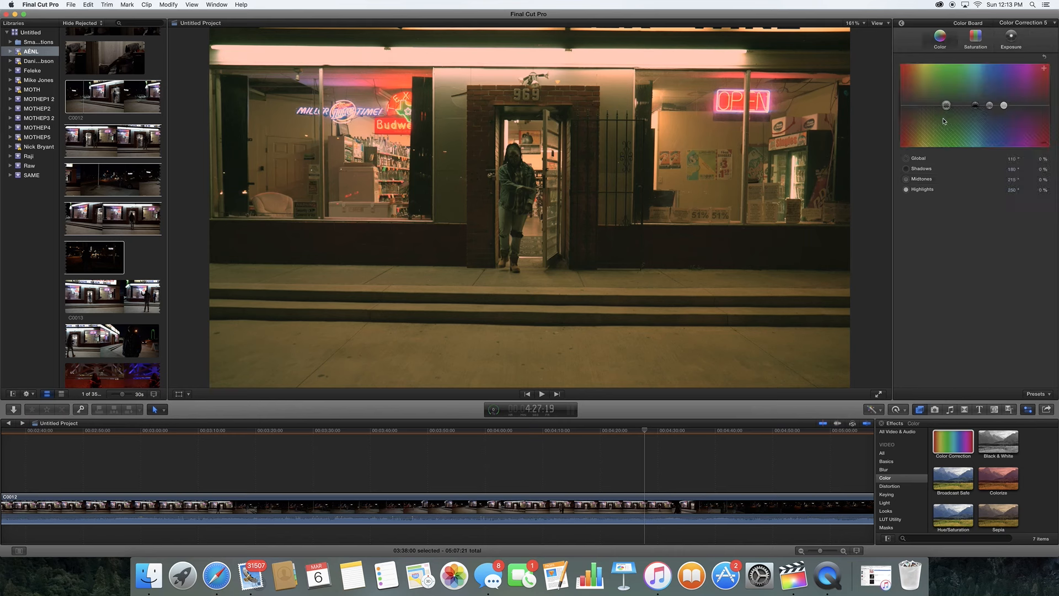
{"action": "left_click_drag", "start_coordinate": [989, 107], "coordinate": [904, 112]}
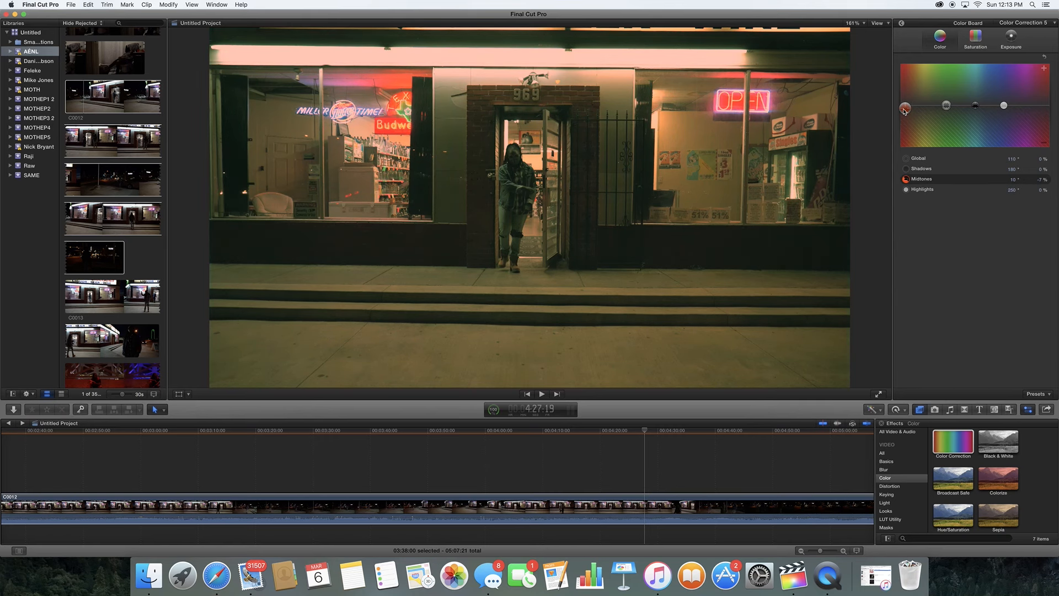
{"action": "left_click_drag", "start_coordinate": [905, 111], "coordinate": [905, 108]}
{"action": "left_click_drag", "start_coordinate": [905, 109], "coordinate": [905, 108]}
{"action": "left_click_drag", "start_coordinate": [905, 108], "coordinate": [905, 109]}
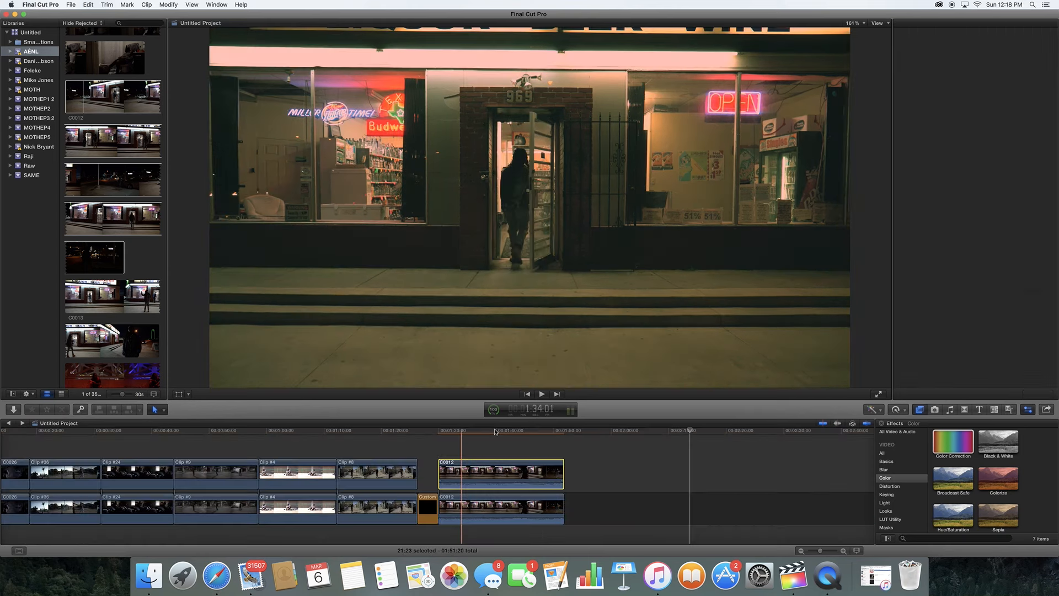
Trim the left side of the upper C0012 clip by about 1812 px and disable its Color Corrections 3 to 6.
{"action": "left_click", "coordinate": [492, 431]}
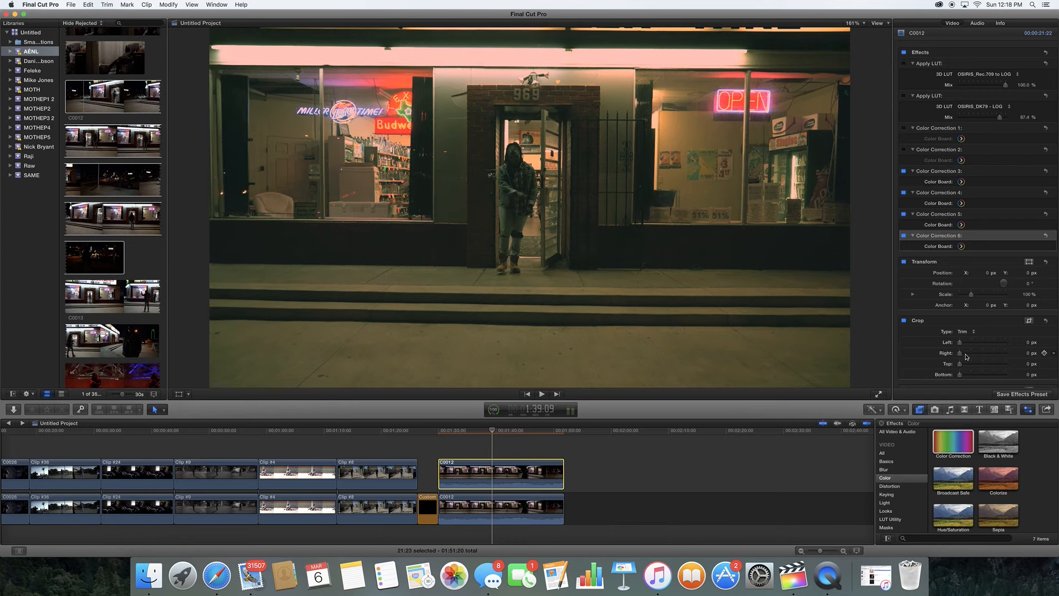
{"action": "left_click_drag", "start_coordinate": [960, 342], "coordinate": [981, 345]}
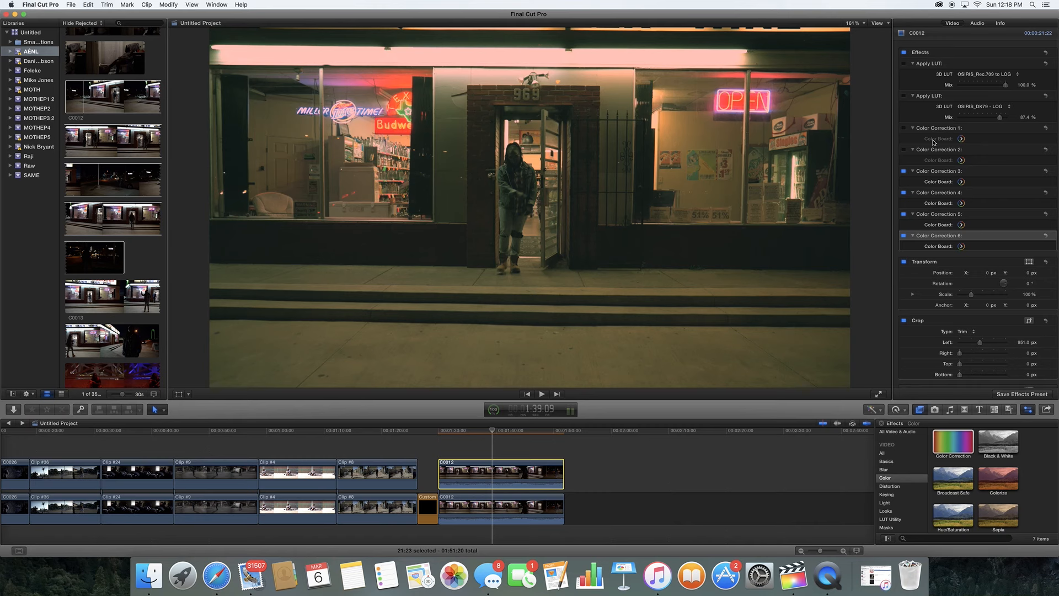
{"action": "left_click", "coordinate": [904, 172]}
{"action": "left_click", "coordinate": [903, 192]}
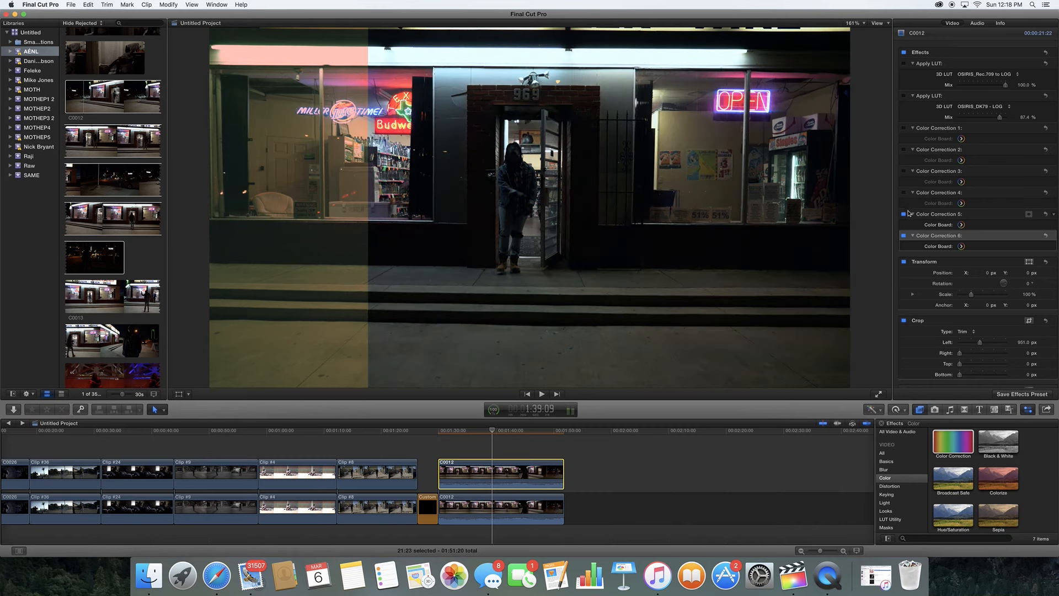
{"action": "left_click", "coordinate": [903, 214]}
{"action": "left_click", "coordinate": [904, 236]}
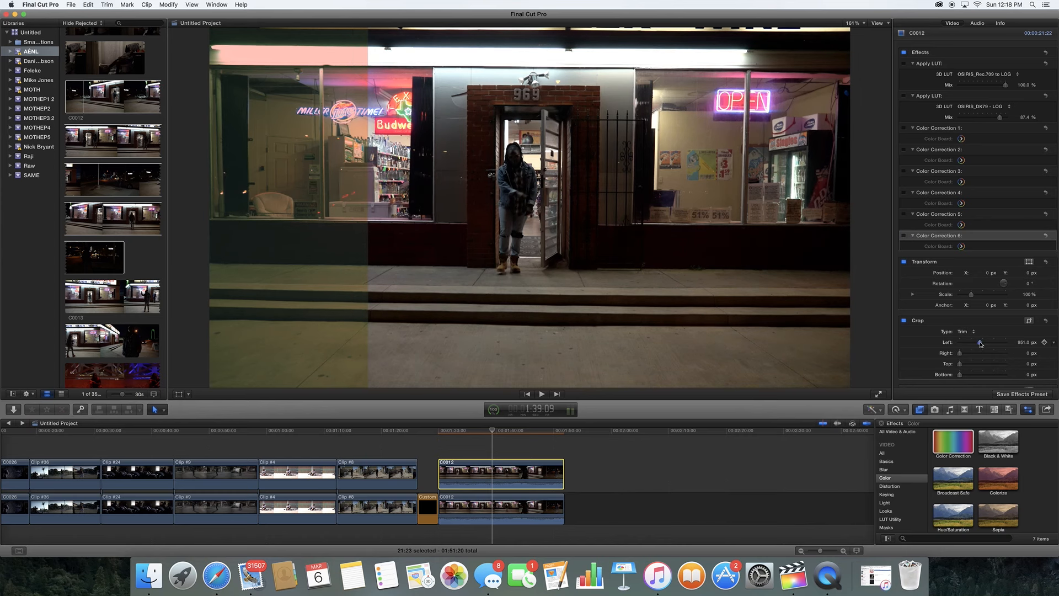
{"action": "left_click_drag", "start_coordinate": [981, 343], "coordinate": [1000, 346]}
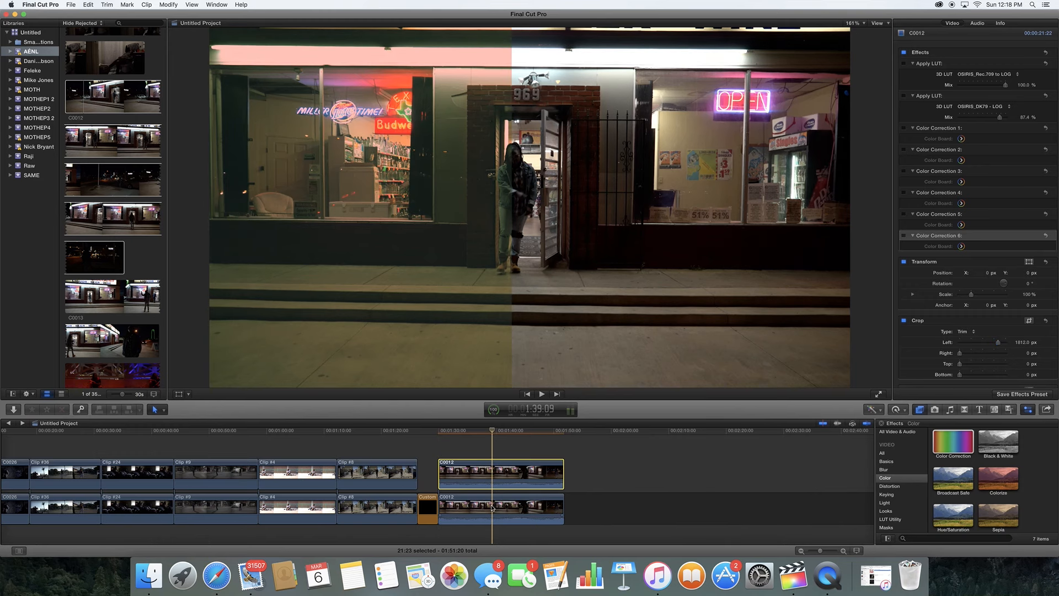
Set the upper C0012 clip's left crop to about 1916 px, splitting the frame in half.
{"action": "left_click", "coordinate": [493, 508]}
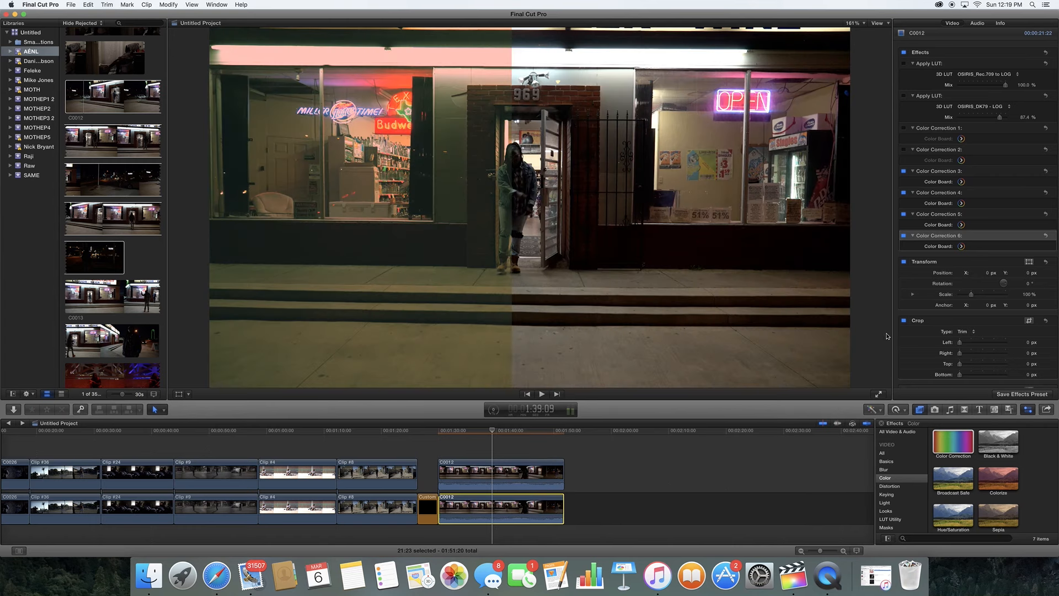
{"action": "scroll", "coordinate": [986, 347], "scroll_direction": "down", "scroll_amount": 2}
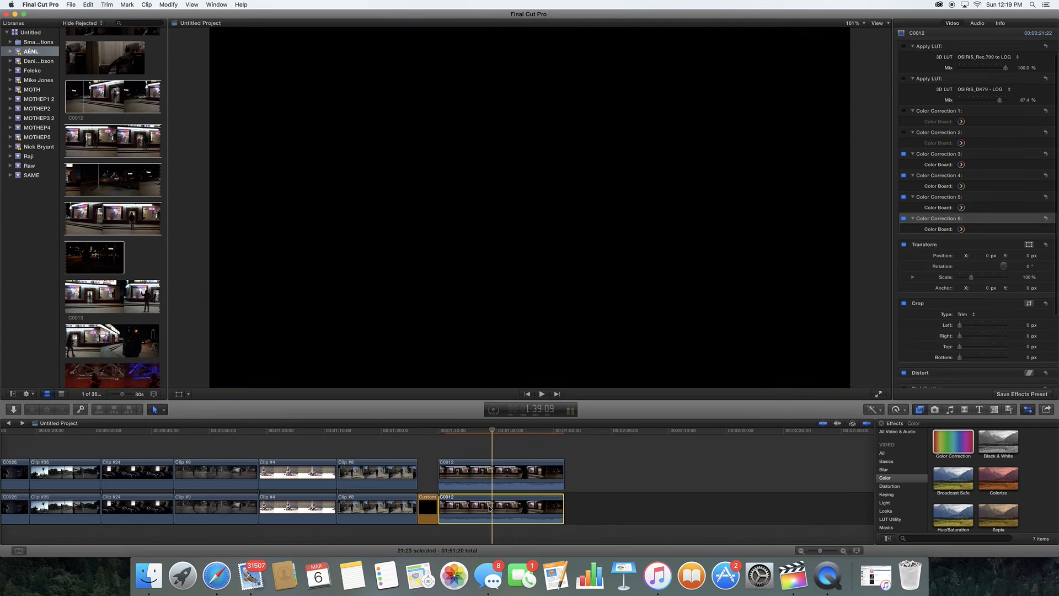
{"action": "left_click", "coordinate": [498, 473]}
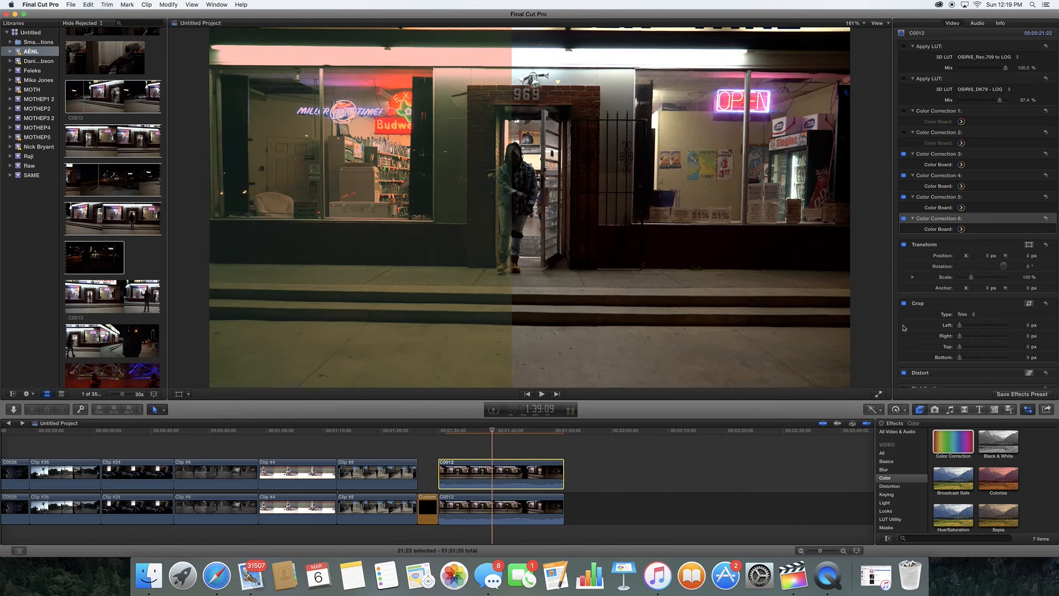
{"action": "left_click_drag", "start_coordinate": [981, 346], "coordinate": [982, 344]}
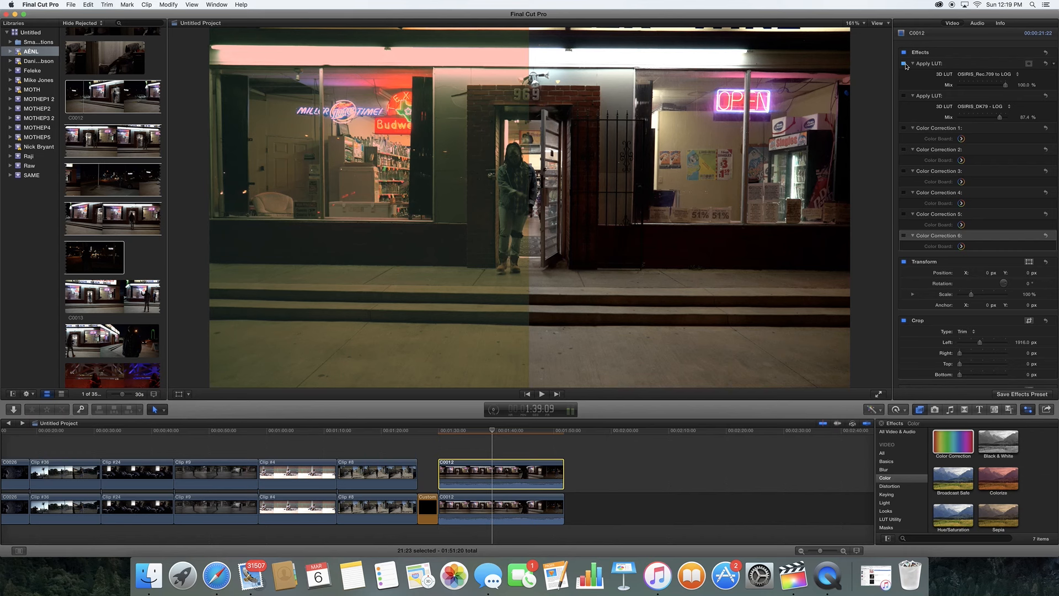
Enable both Apply LUT effects and Color Corrections 1 and 2 on the upper C0012 clip.
{"action": "left_click", "coordinate": [904, 63]}
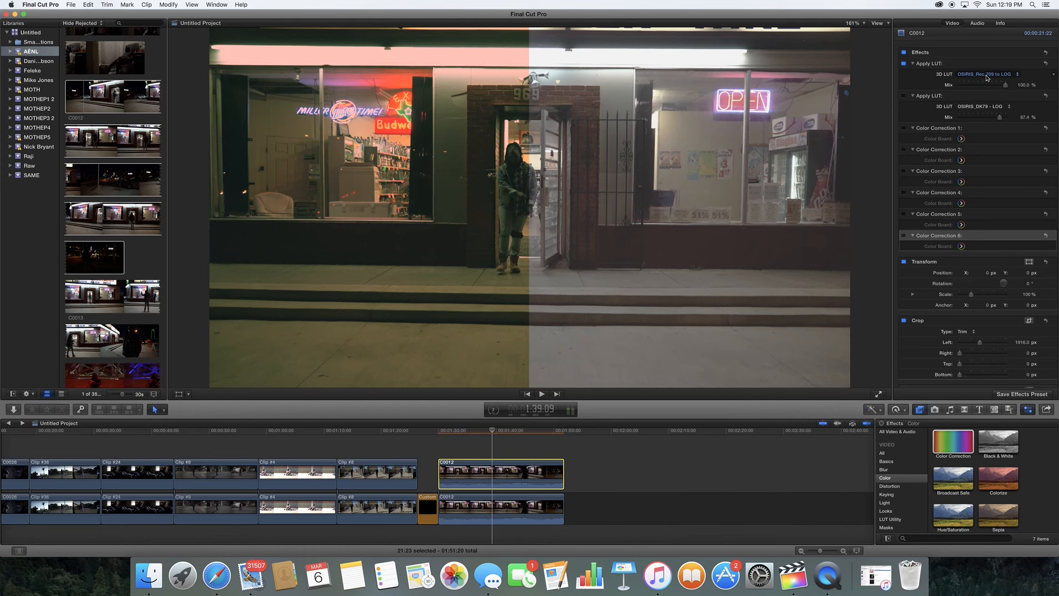
{"action": "left_click", "coordinate": [904, 96]}
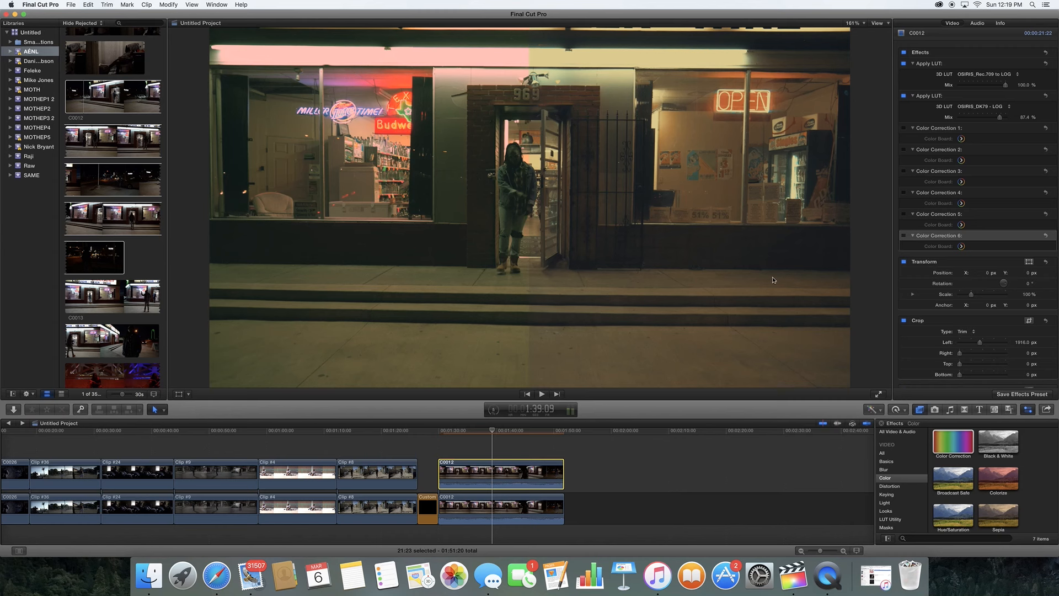
{"action": "left_click", "coordinate": [904, 128]}
{"action": "left_click", "coordinate": [904, 150]}
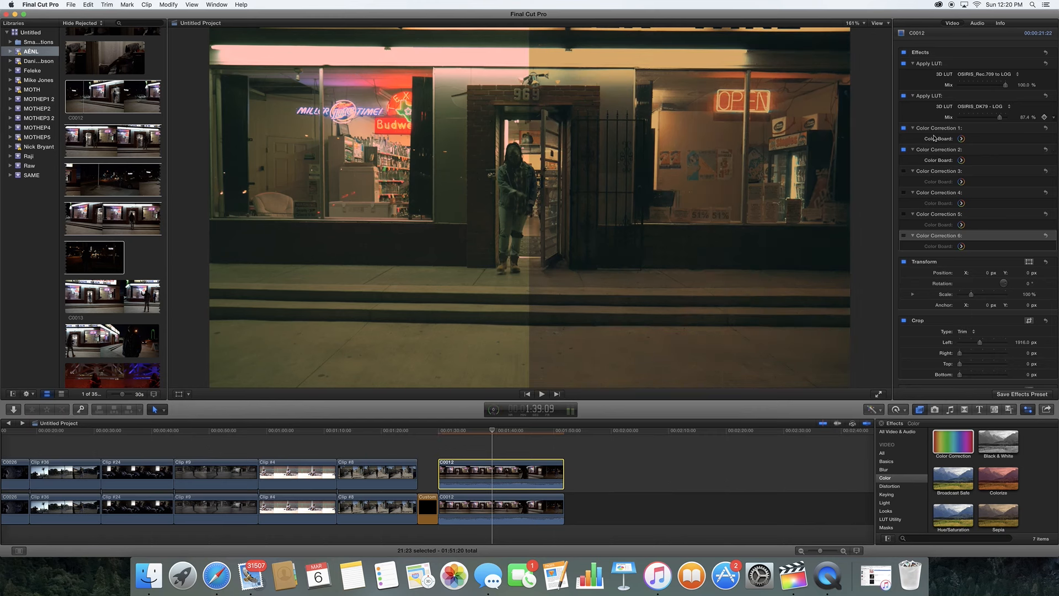
Switch Color Corrections 2 and 1 off and back on to compare their effect in the split view.
{"action": "left_click", "coordinate": [904, 150]}
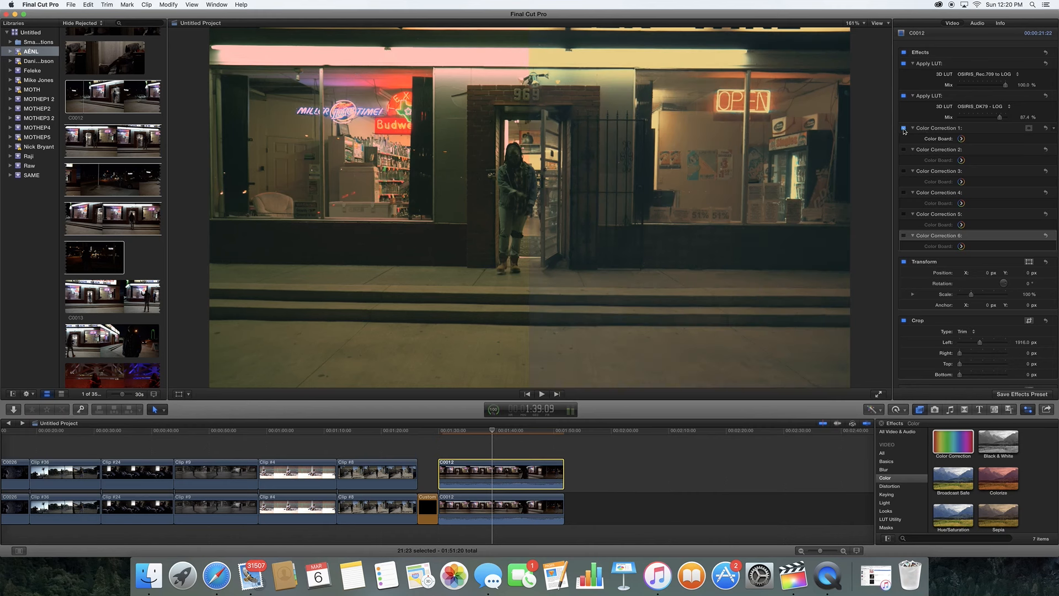
{"action": "left_click", "coordinate": [904, 128]}
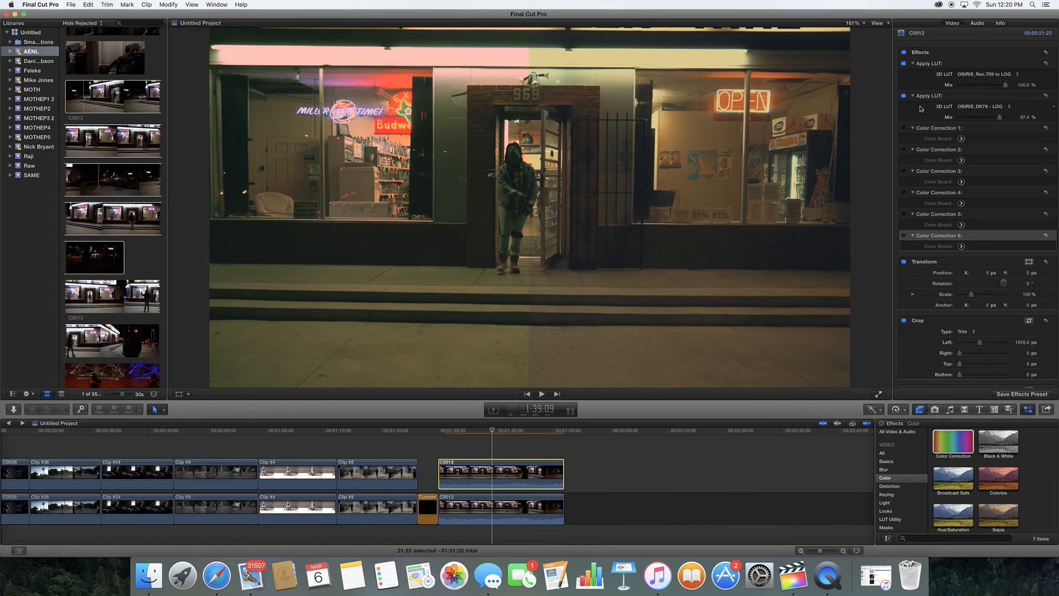
{"action": "left_click", "coordinate": [904, 128]}
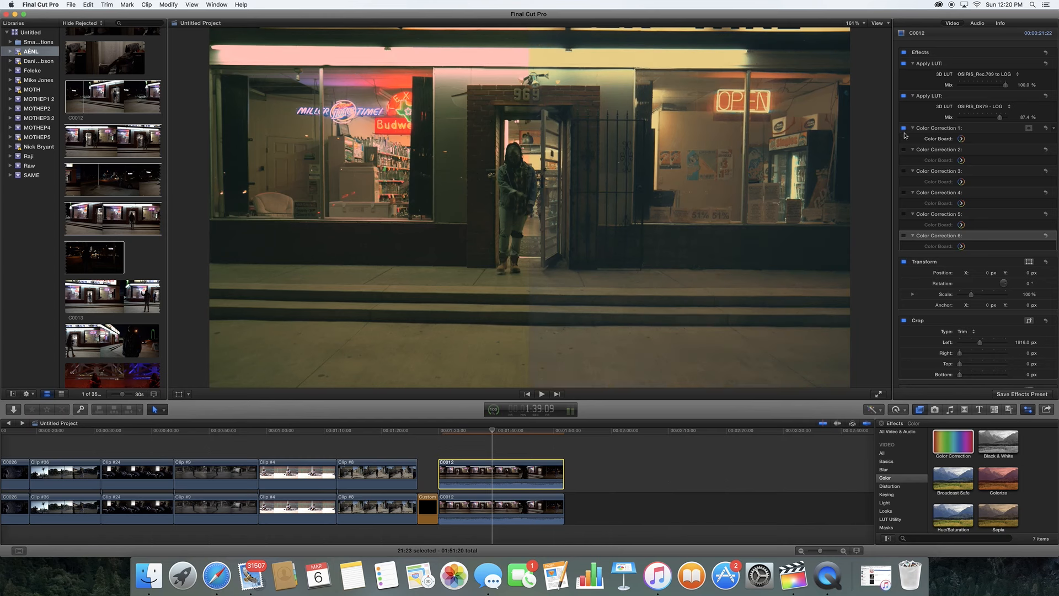
{"action": "left_click", "coordinate": [904, 150]}
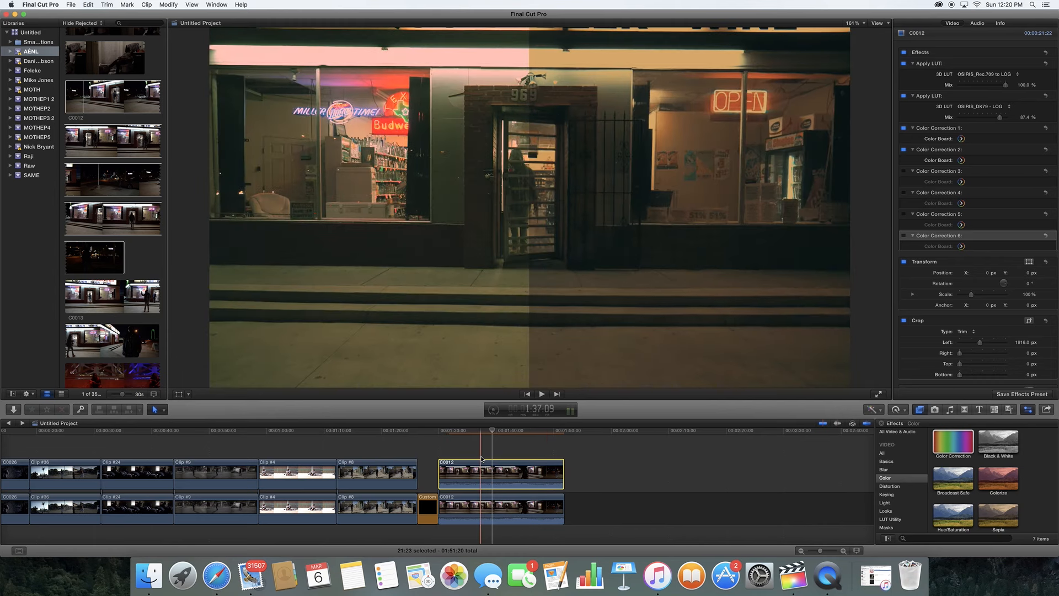
Add a seventh Color Correction to the lower C0012 clip and lower its midtone saturation to about -33%.
{"action": "left_click", "coordinate": [485, 434]}
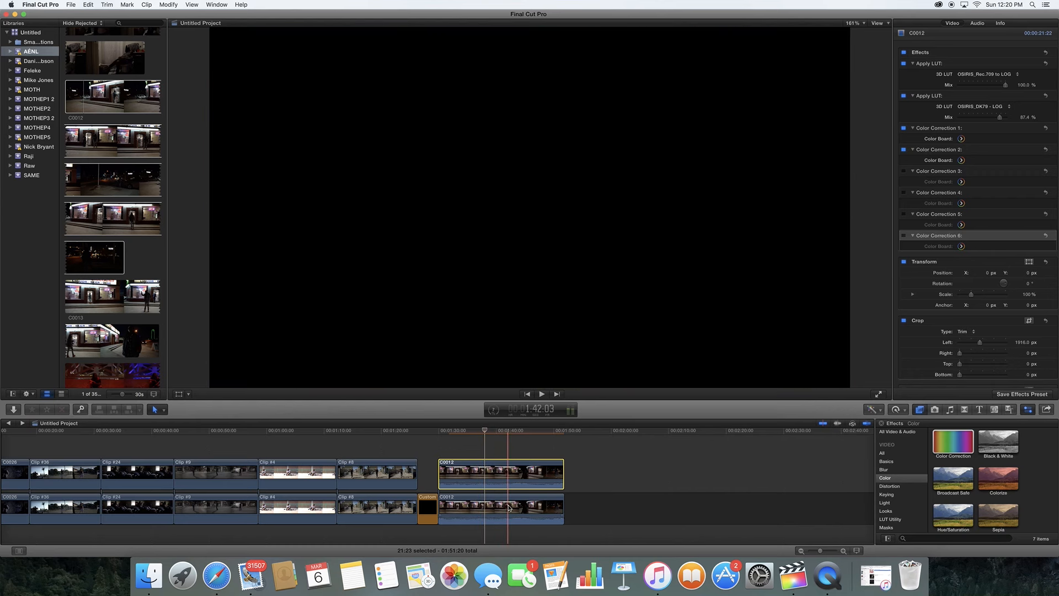
{"action": "left_click", "coordinate": [508, 508]}
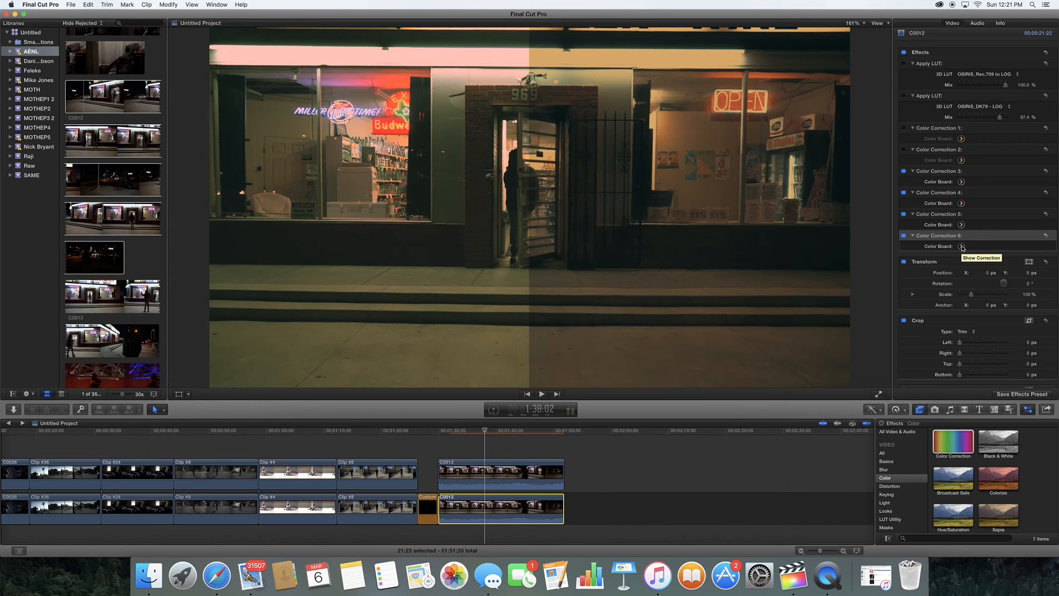
{"action": "left_click", "coordinate": [962, 247]}
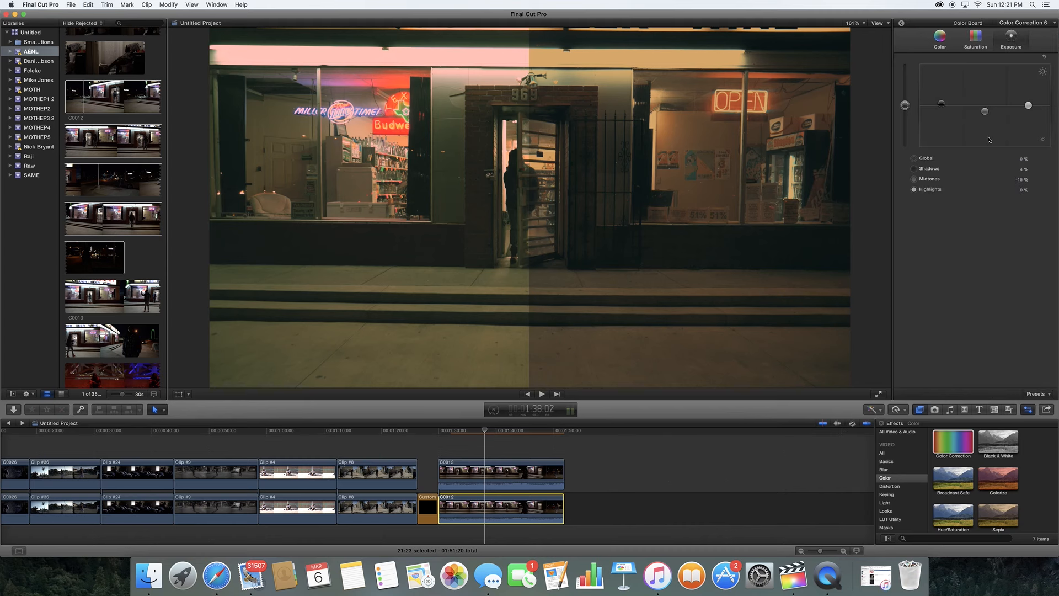
{"action": "left_click", "coordinate": [1038, 23]}
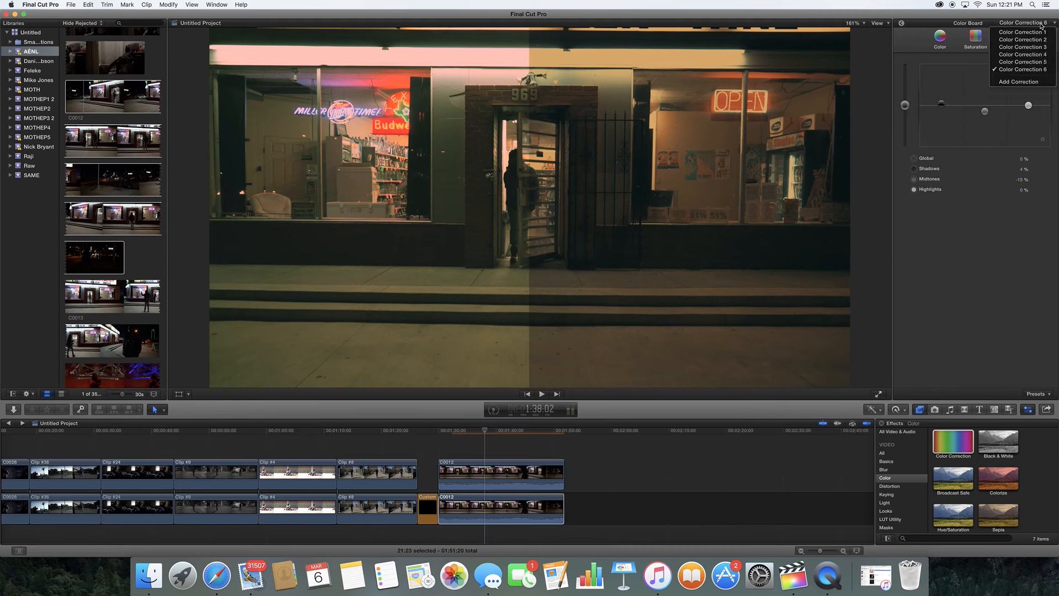
{"action": "left_click", "coordinate": [1012, 82]}
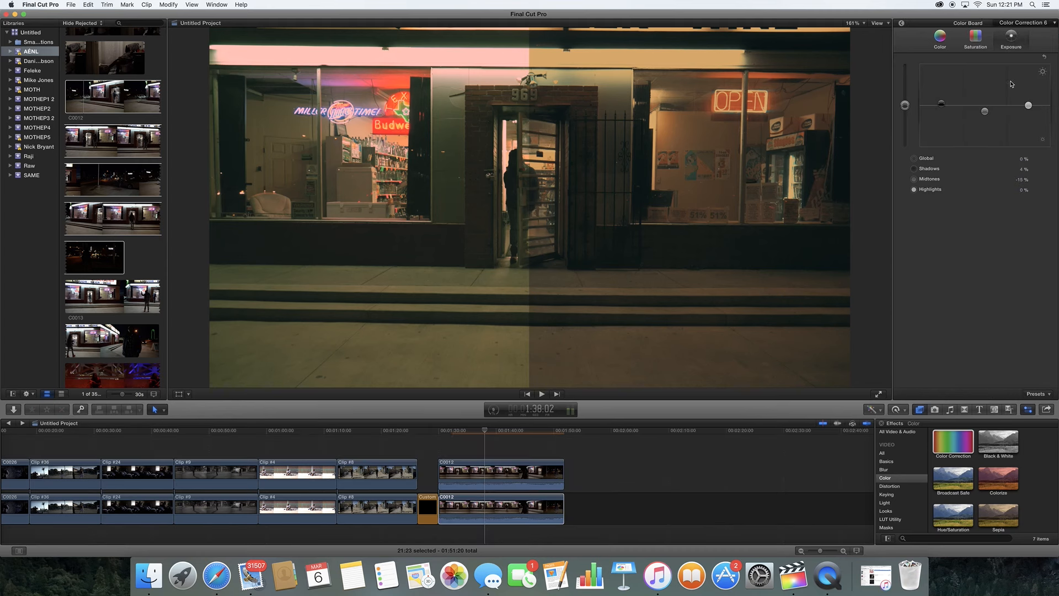
{"action": "left_click", "coordinate": [941, 37]}
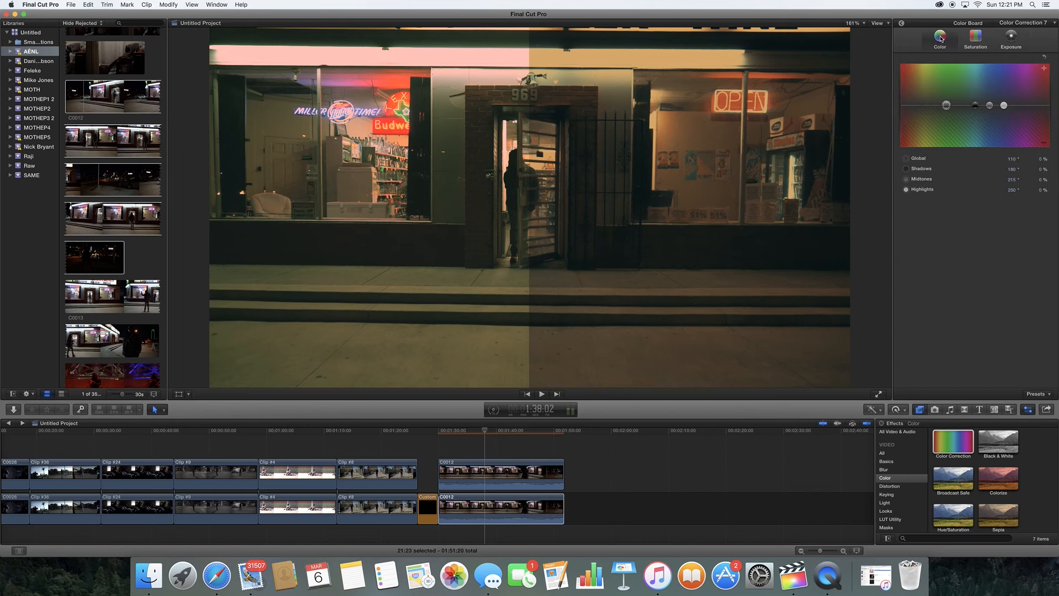
{"action": "left_click", "coordinate": [981, 41]}
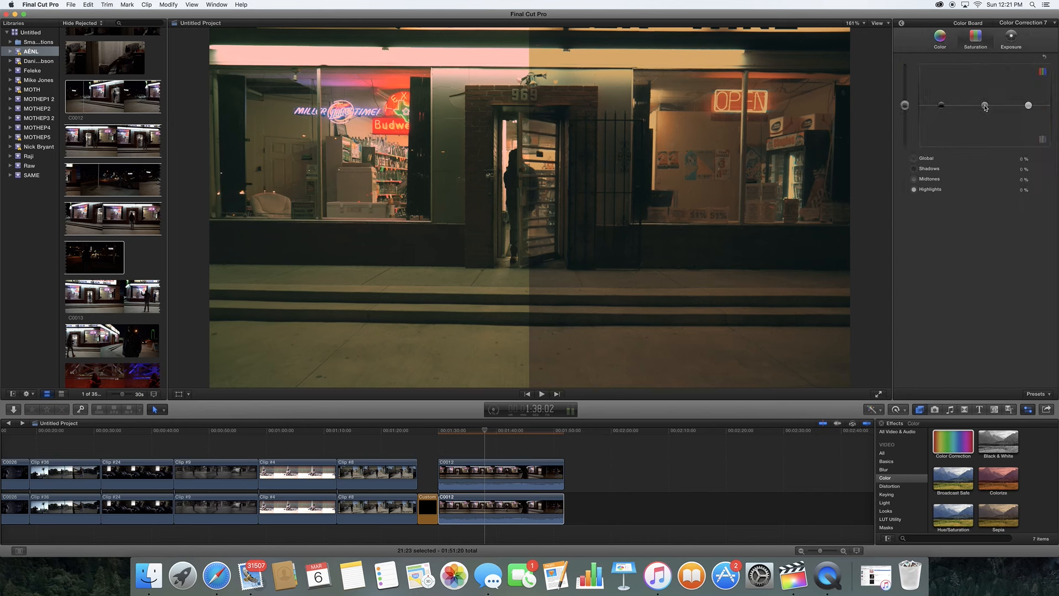
{"action": "left_click_drag", "start_coordinate": [986, 107], "coordinate": [987, 120]}
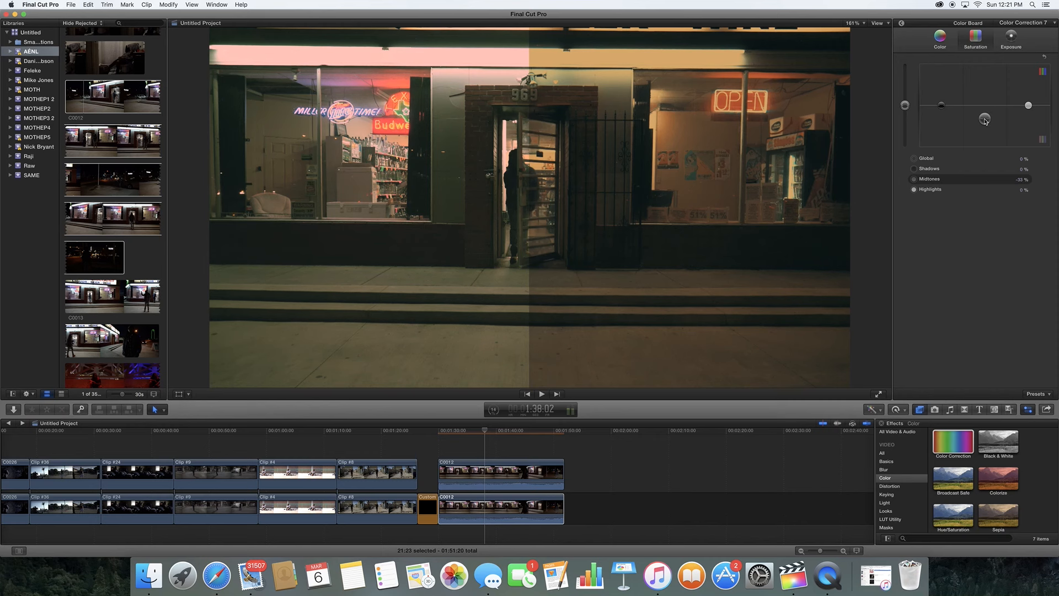
Try a slightly negative orange shift on the seventh correction's global color and remove it again.
{"action": "left_click", "coordinate": [941, 36]}
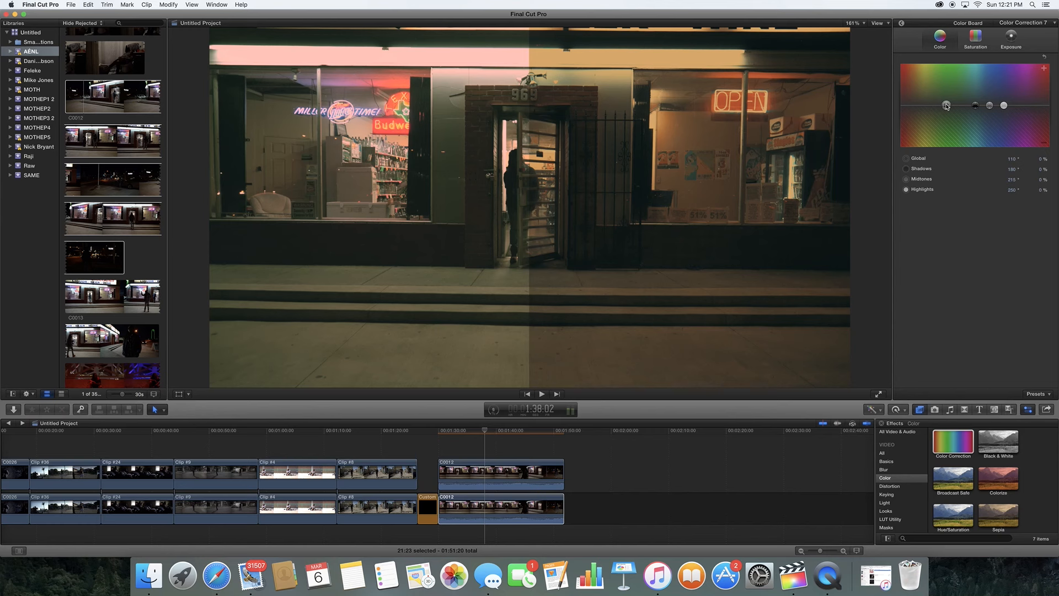
{"action": "left_click", "coordinate": [947, 105]}
{"action": "left_click_drag", "start_coordinate": [917, 108], "coordinate": [909, 110]}
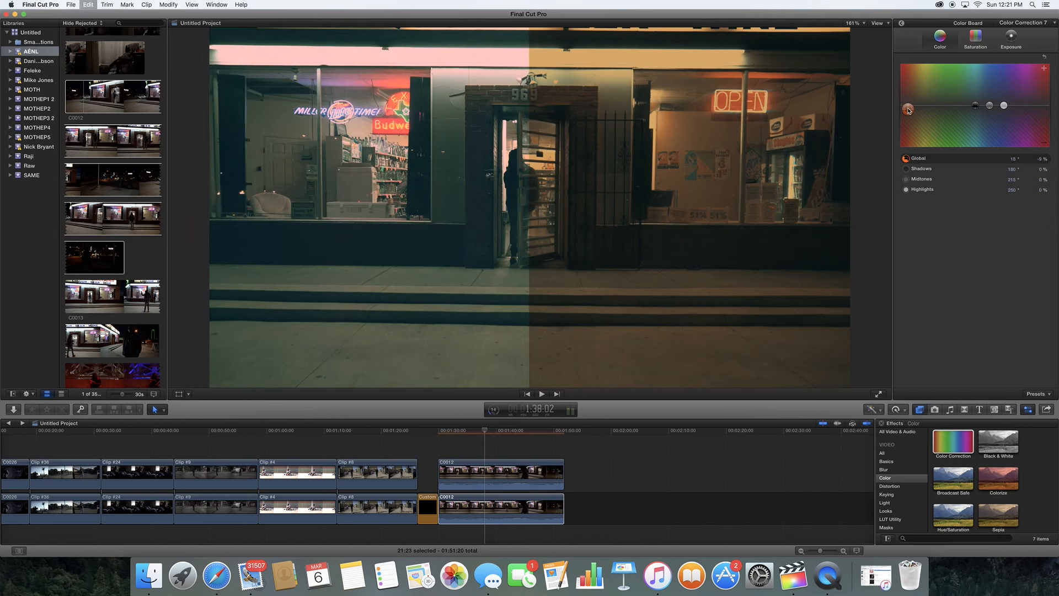
{"action": "key", "text": "Delete"}
Shift the seventh correction's midtone color toward orange, to about 22° and 13%, and fine-tune the shift.
{"action": "left_click_drag", "start_coordinate": [990, 106], "coordinate": [910, 102]}
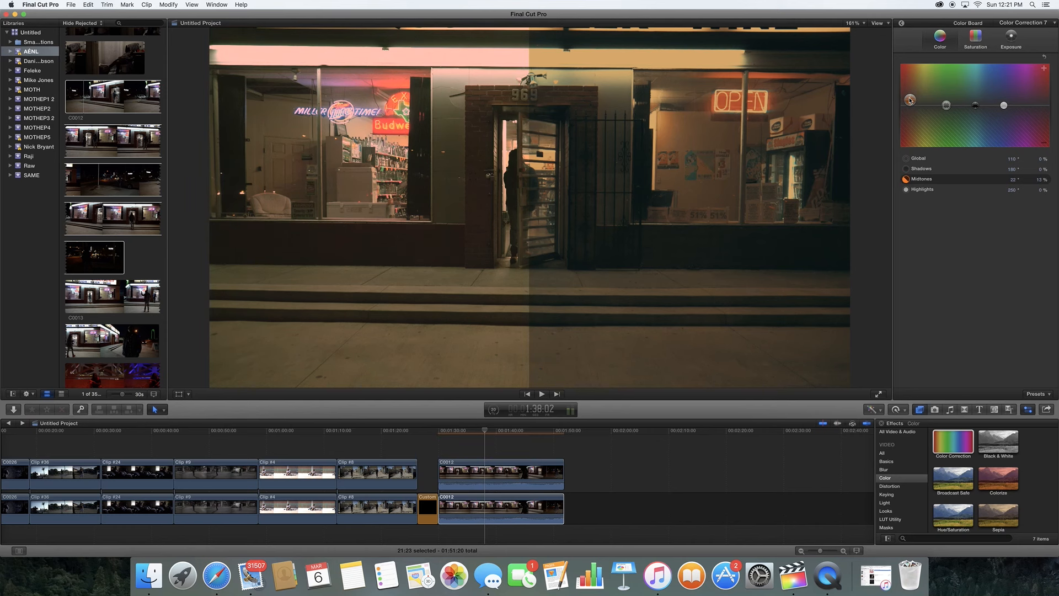
{"action": "left_click_drag", "start_coordinate": [911, 101], "coordinate": [914, 97]}
{"action": "left_click_drag", "start_coordinate": [913, 104], "coordinate": [913, 99]}
{"action": "left_click", "coordinate": [1012, 36]}
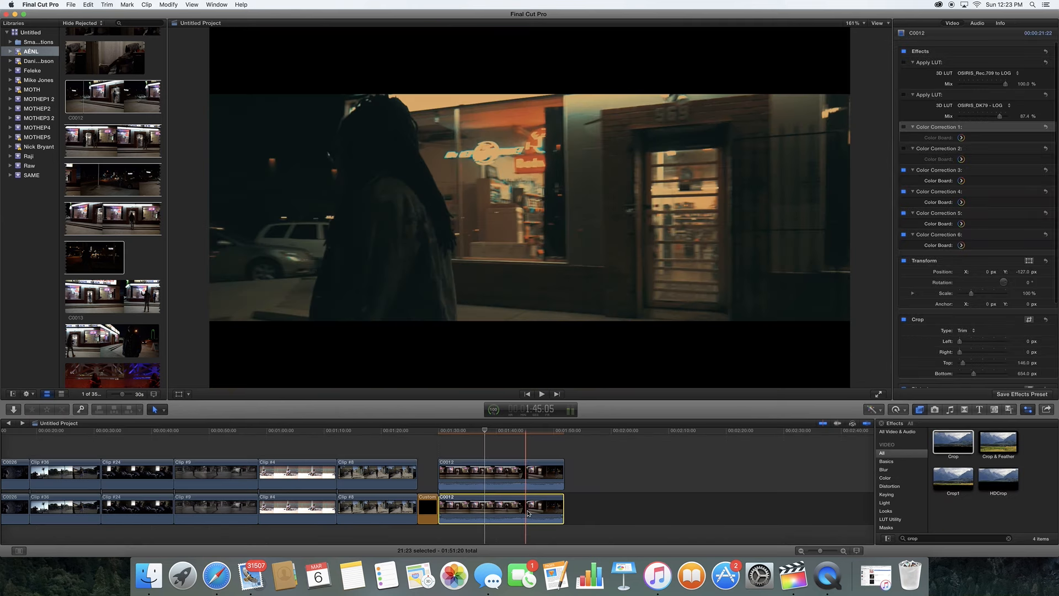
Set the upper C0012 clip's left crop to about 1853 px, splitting the letterboxed frame near its middle.
{"action": "scroll", "coordinate": [499, 482], "scroll_direction": "right", "scroll_amount": 1}
{"action": "left_click", "coordinate": [496, 477]}
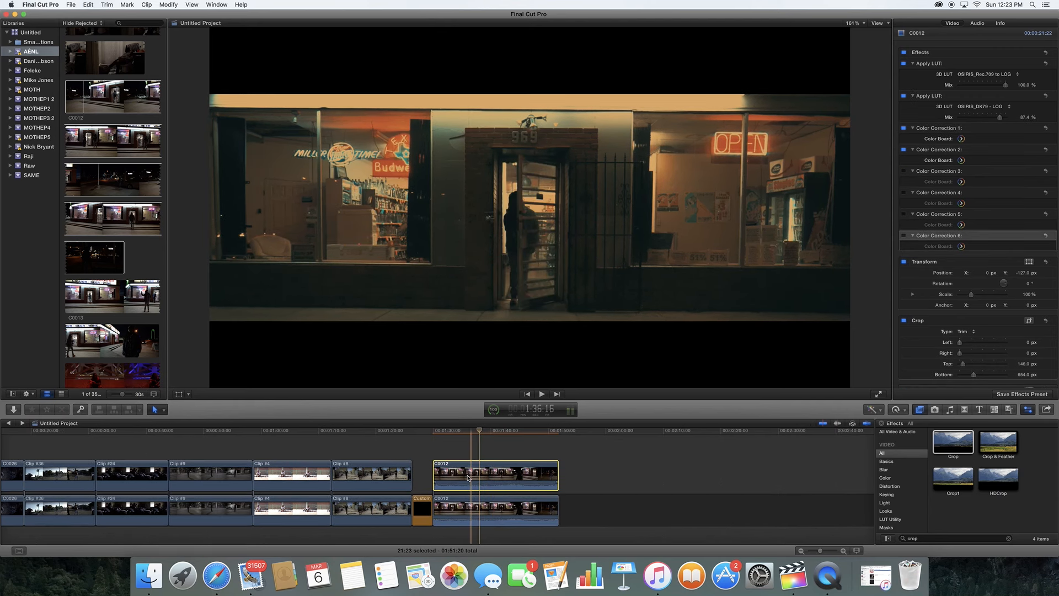
{"action": "left_click", "coordinate": [445, 433]}
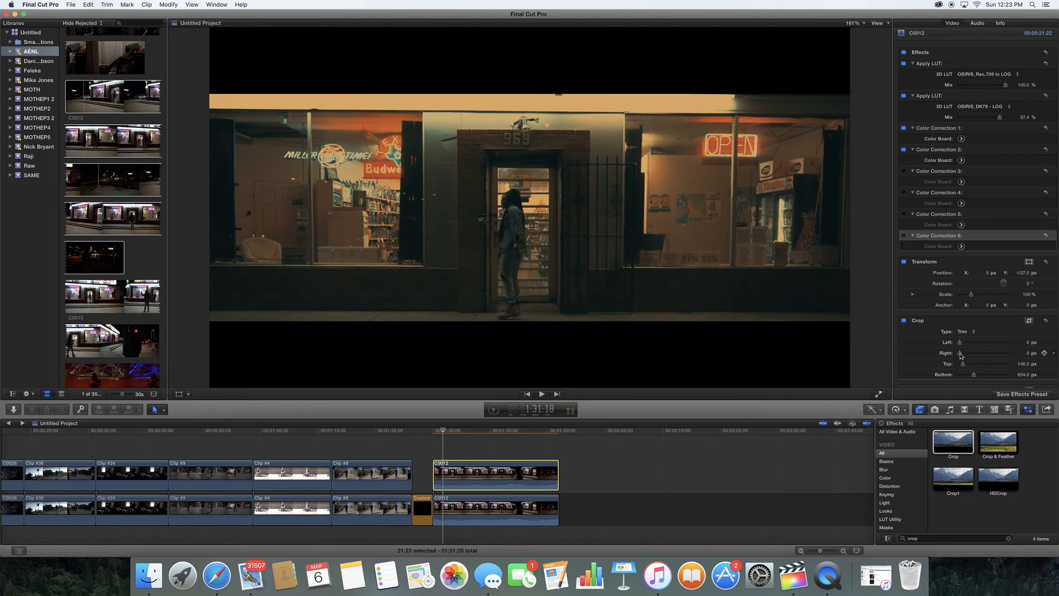
{"action": "left_click_drag", "start_coordinate": [967, 346], "coordinate": [981, 347]}
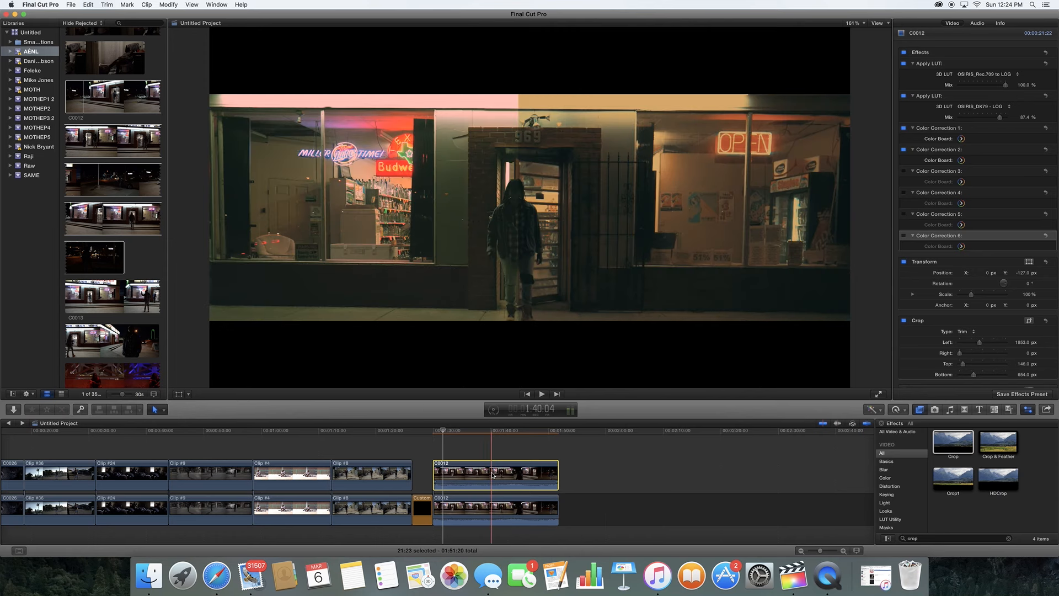
Move the upper C0012 clip directly behind the lower one in the main storyline and reset its left crop to 0 px.
{"action": "left_click", "coordinate": [491, 435]}
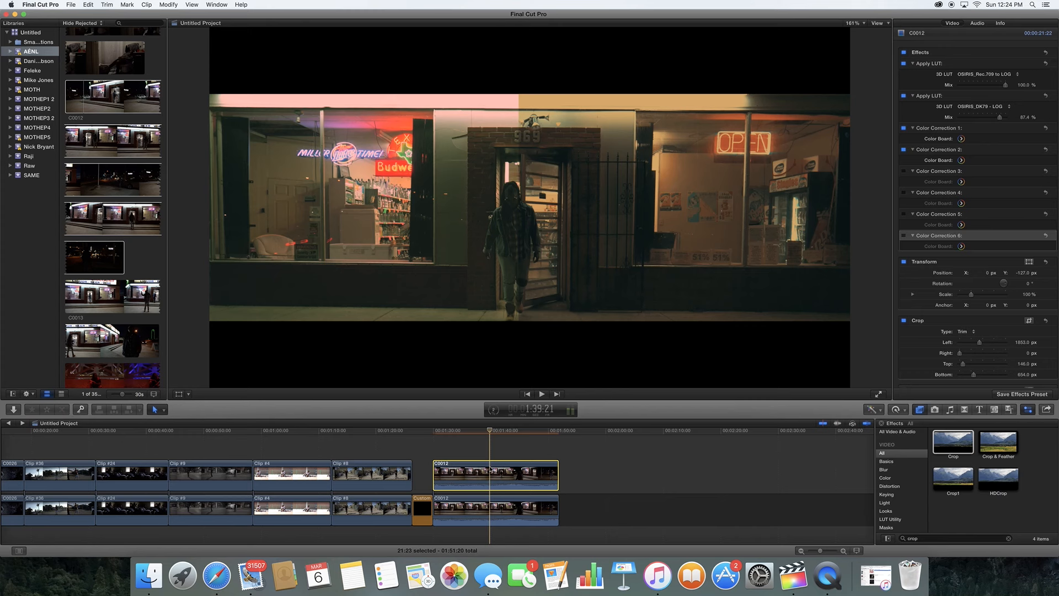
{"action": "left_click_drag", "start_coordinate": [491, 469], "coordinate": [616, 505]}
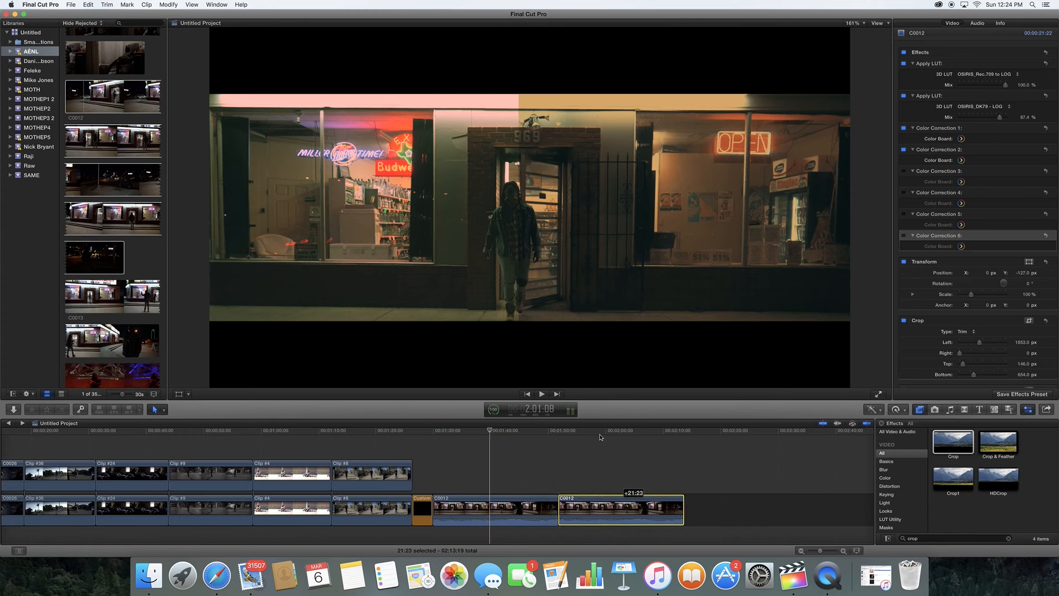
{"action": "left_click", "coordinate": [599, 433]}
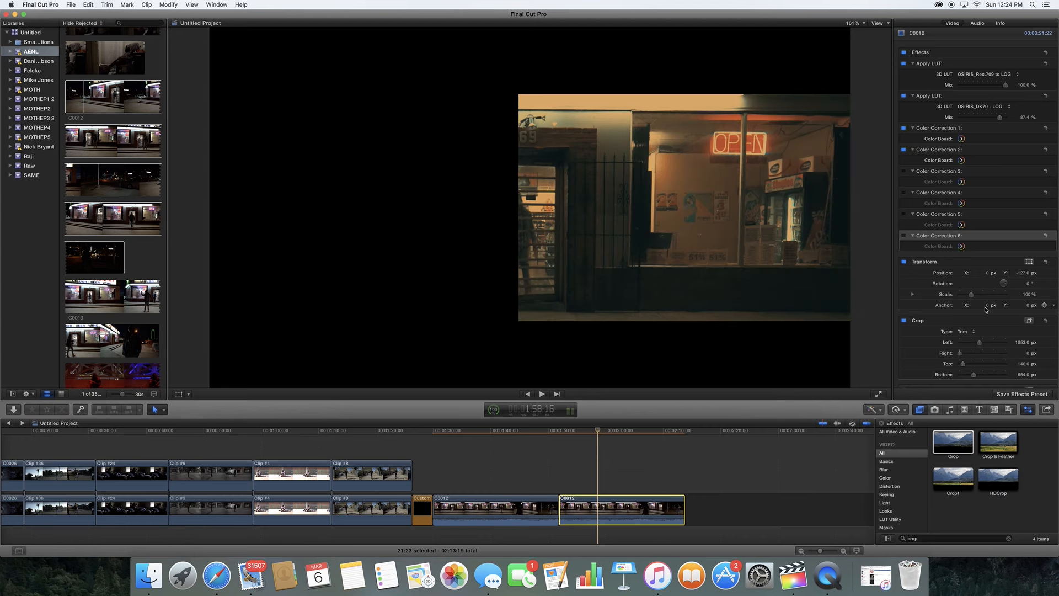
{"action": "left_click_drag", "start_coordinate": [981, 344], "coordinate": [931, 346]}
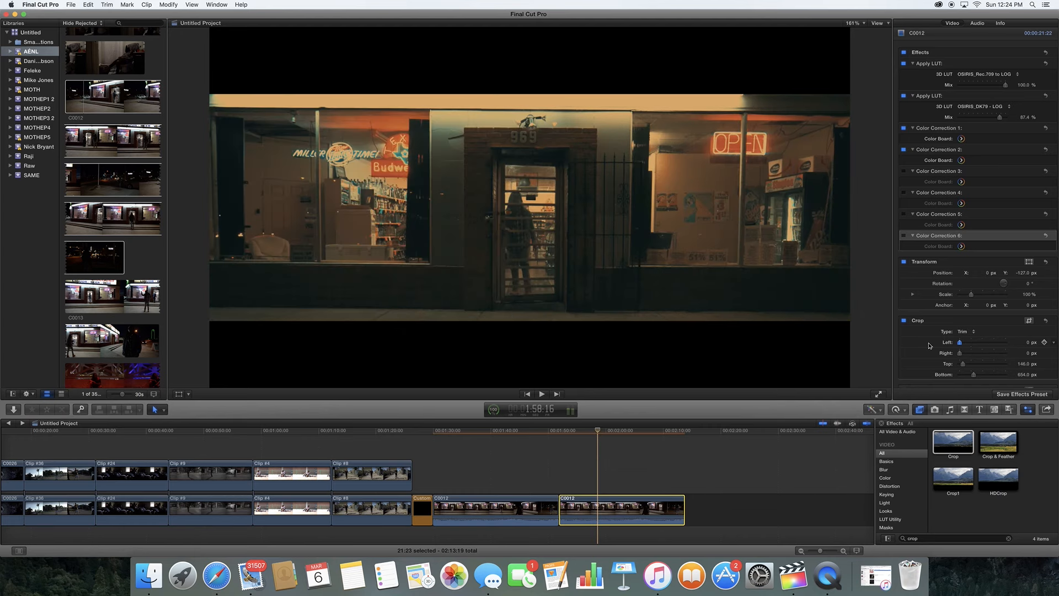
Disable Color Corrections 1 and 2 on the second C0012 clip, leaving only its LUTs active.
{"action": "left_click", "coordinate": [991, 108]}
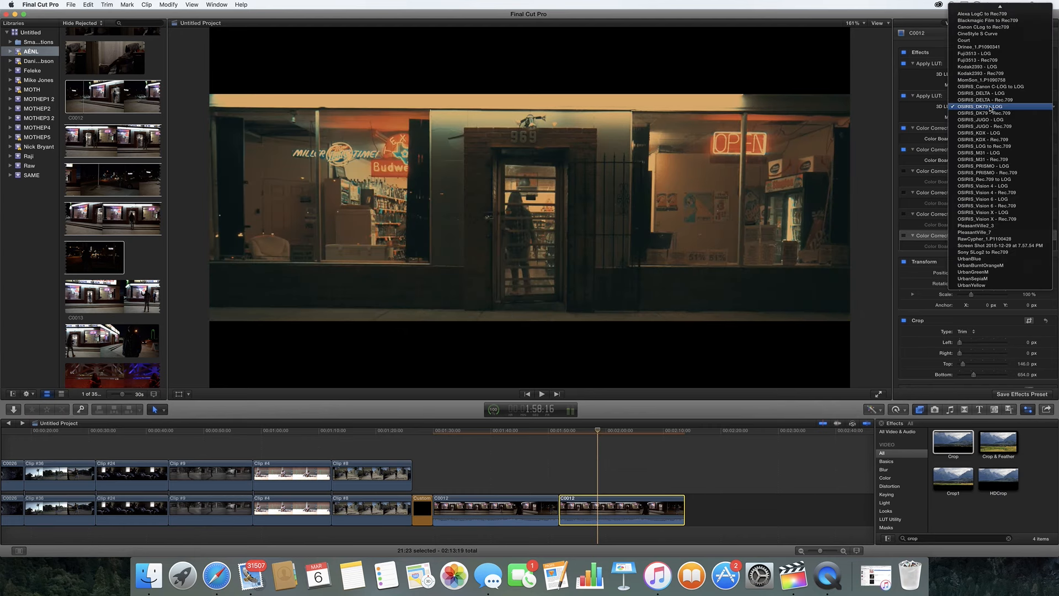
{"action": "left_click", "coordinate": [928, 131]}
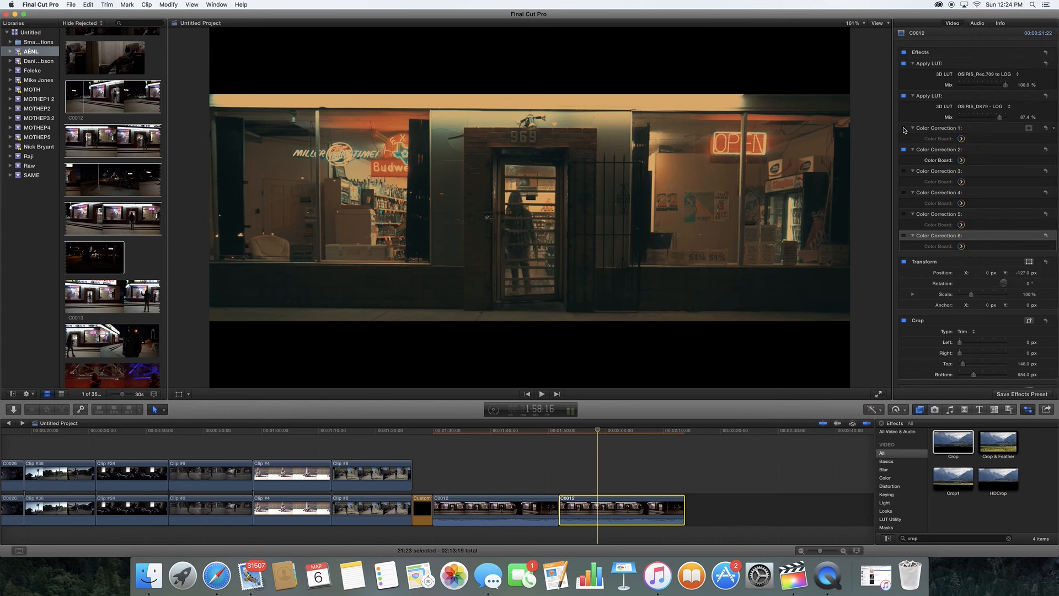
{"action": "left_click", "coordinate": [905, 150]}
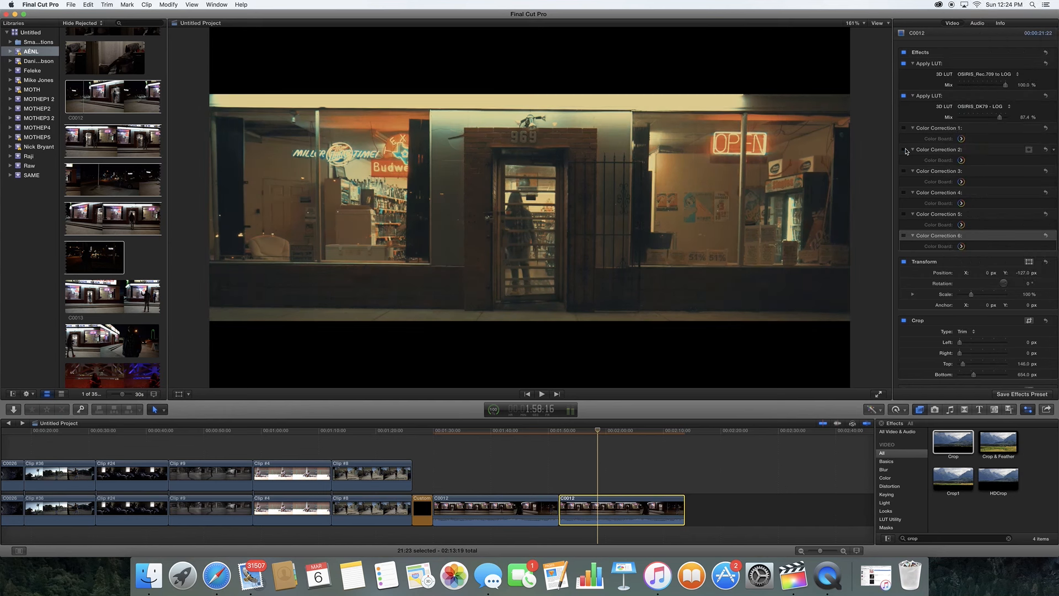
Try OSIRIS_JUGO - LOG in the second Apply LUT effect and return it to OSIRIS_DK79 - LOG.
{"action": "left_click", "coordinate": [974, 106]}
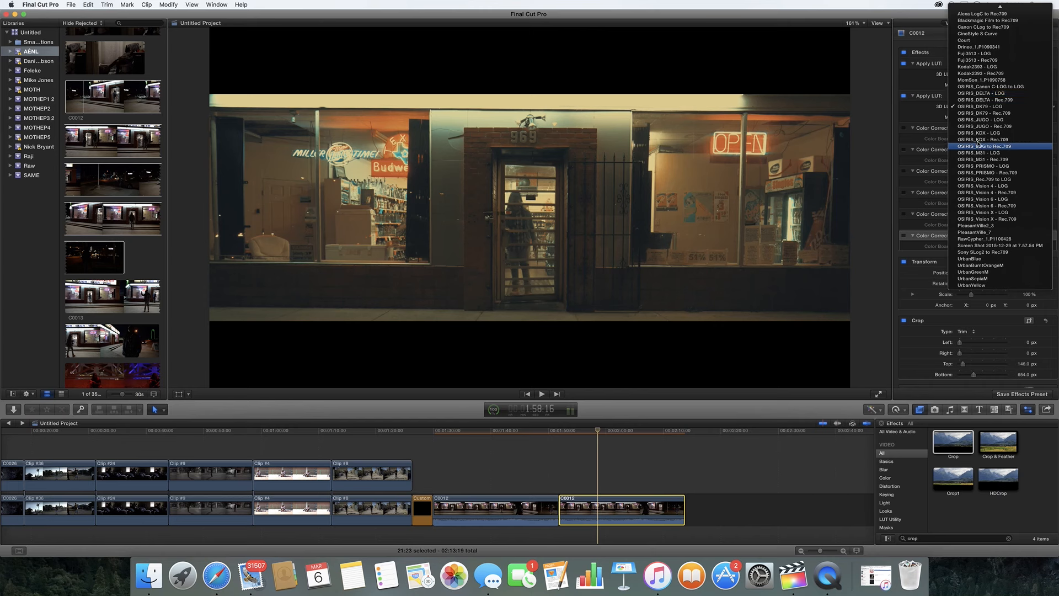
{"action": "key", "text": "Escape"}
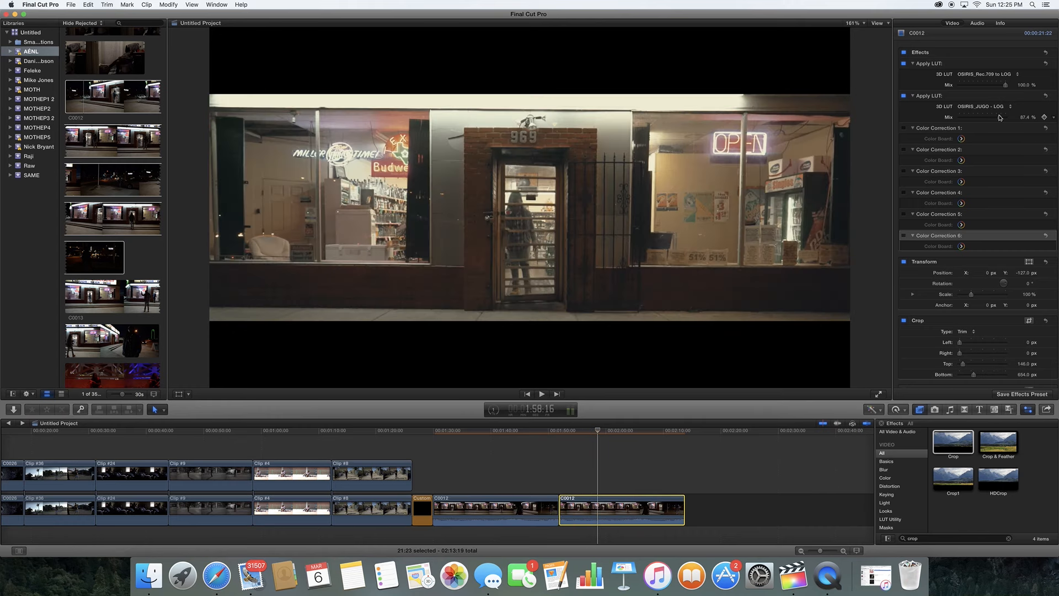
{"action": "left_click", "coordinate": [997, 107]}
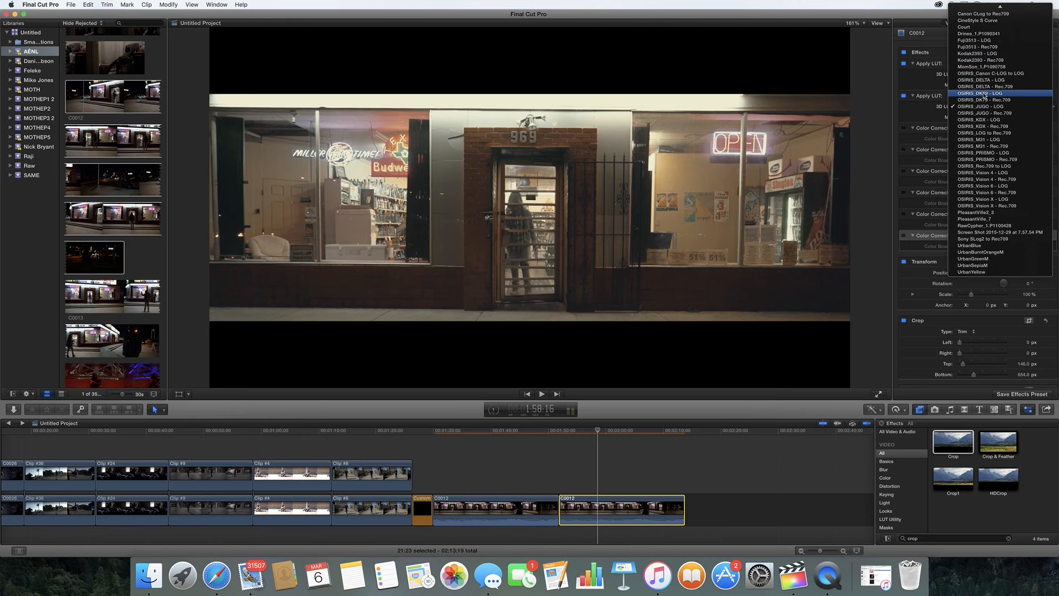
{"action": "left_click", "coordinate": [975, 94]}
Select the first C0012 clip and skim back through the earlier graded clips in the timeline.
{"action": "left_click", "coordinate": [468, 511]}
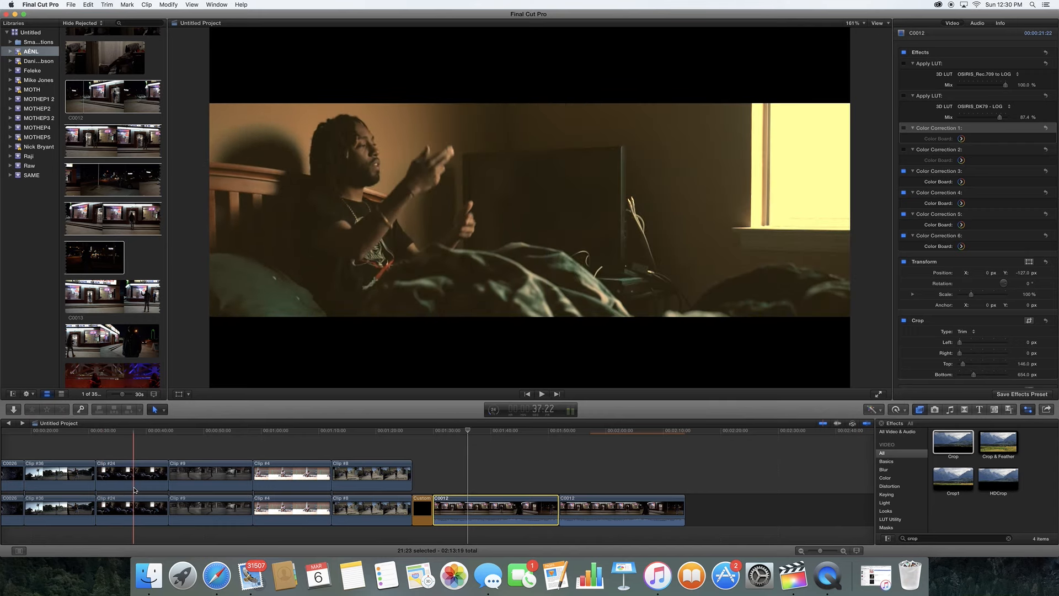
{"action": "scroll", "coordinate": [121, 490], "scroll_direction": "left", "scroll_amount": 3}
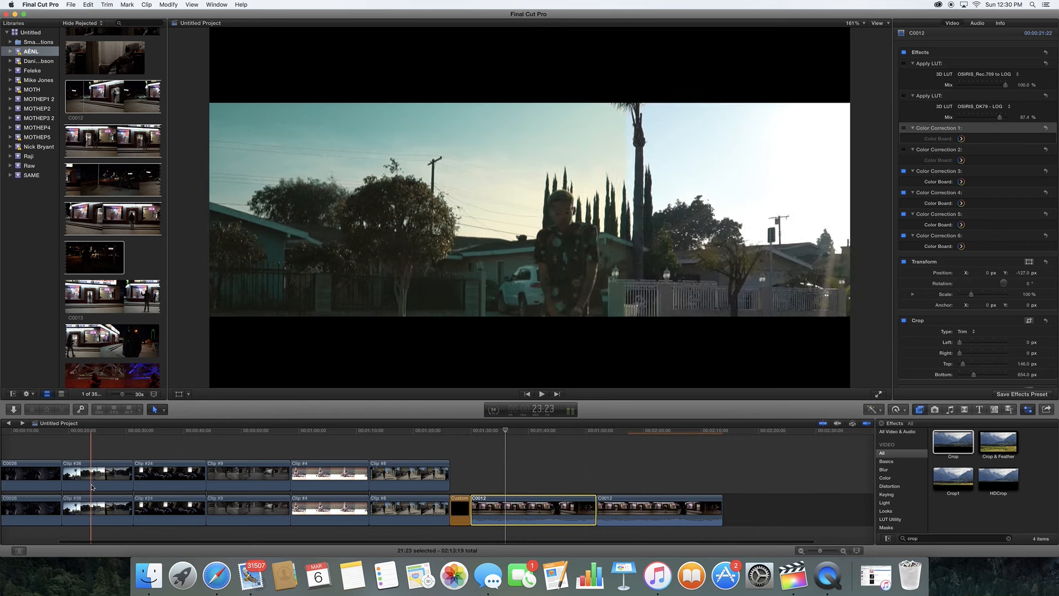
{"action": "scroll", "coordinate": [91, 487], "scroll_direction": "left", "scroll_amount": 3}
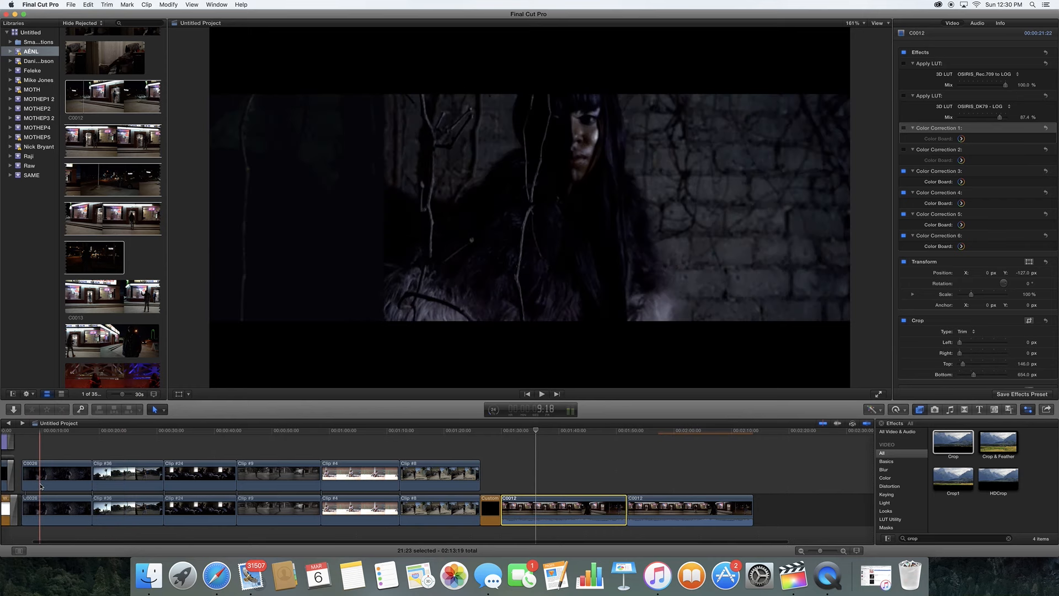